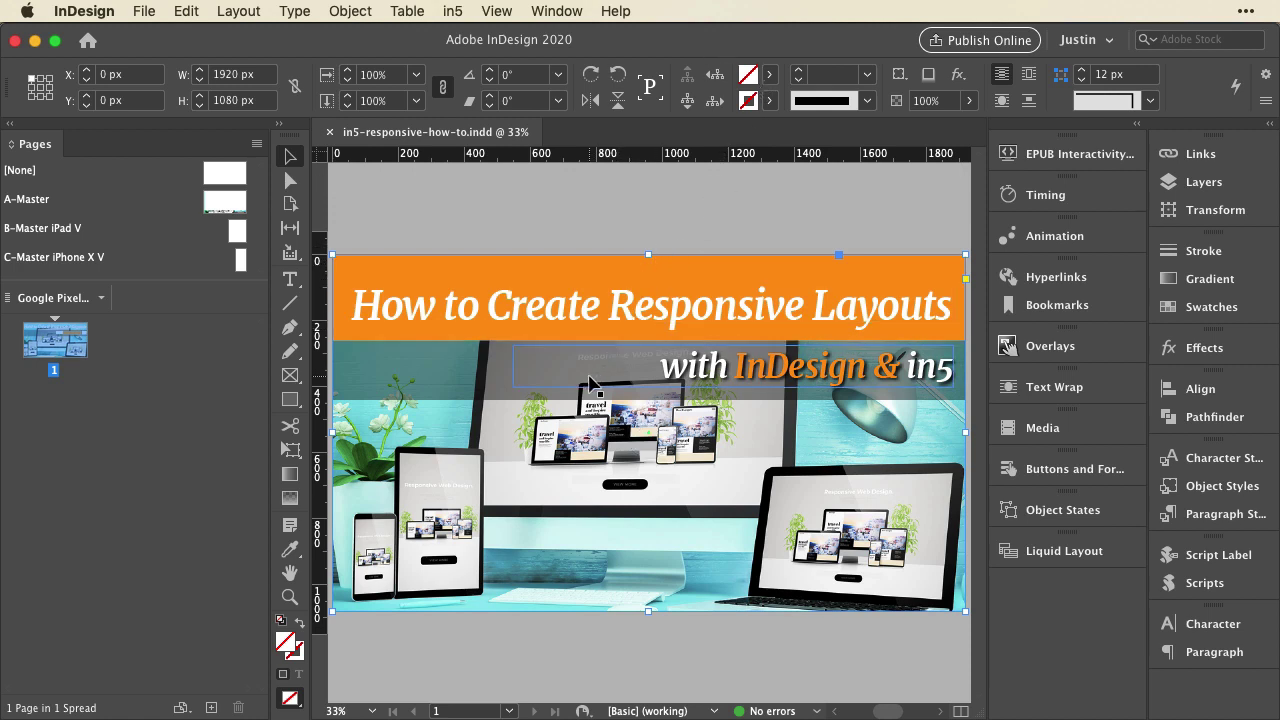
- Create a 1080 × 1920 px Google Pixel/Pixel 2 V alternate layout from the landscape page
{"action": "left_click", "coordinate": [99, 302]}
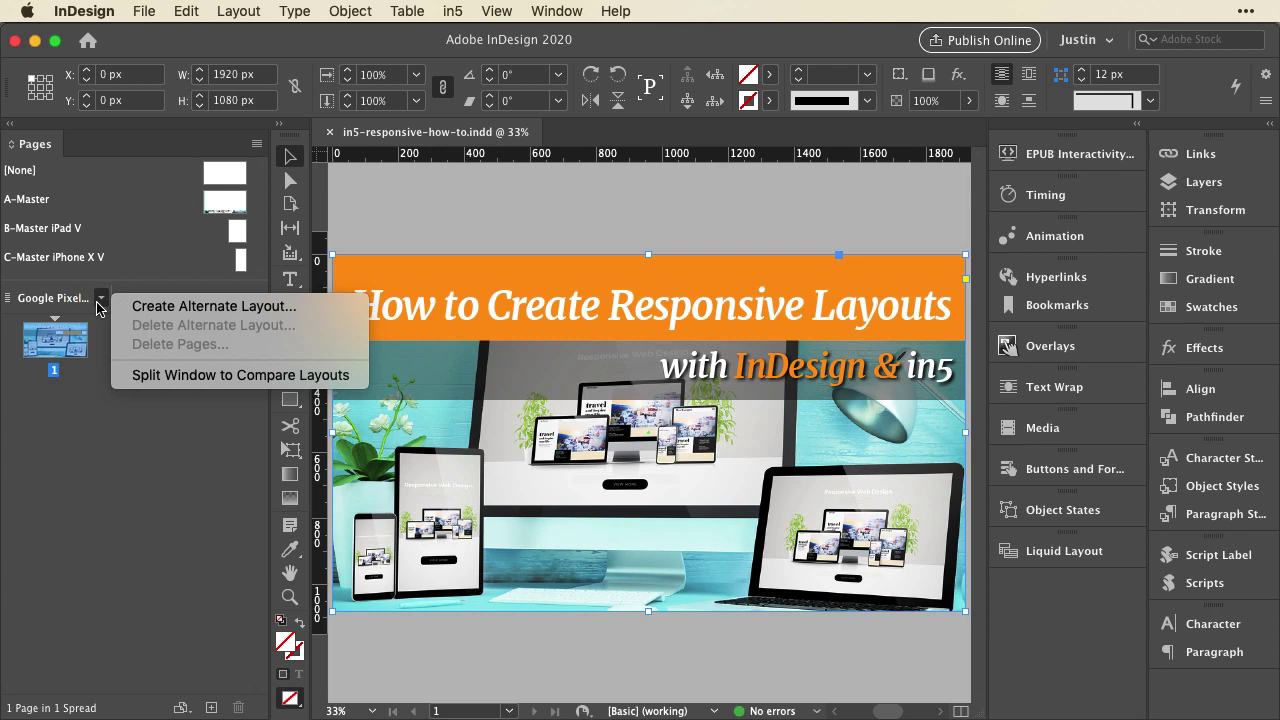
{"action": "left_click", "coordinate": [118, 306]}
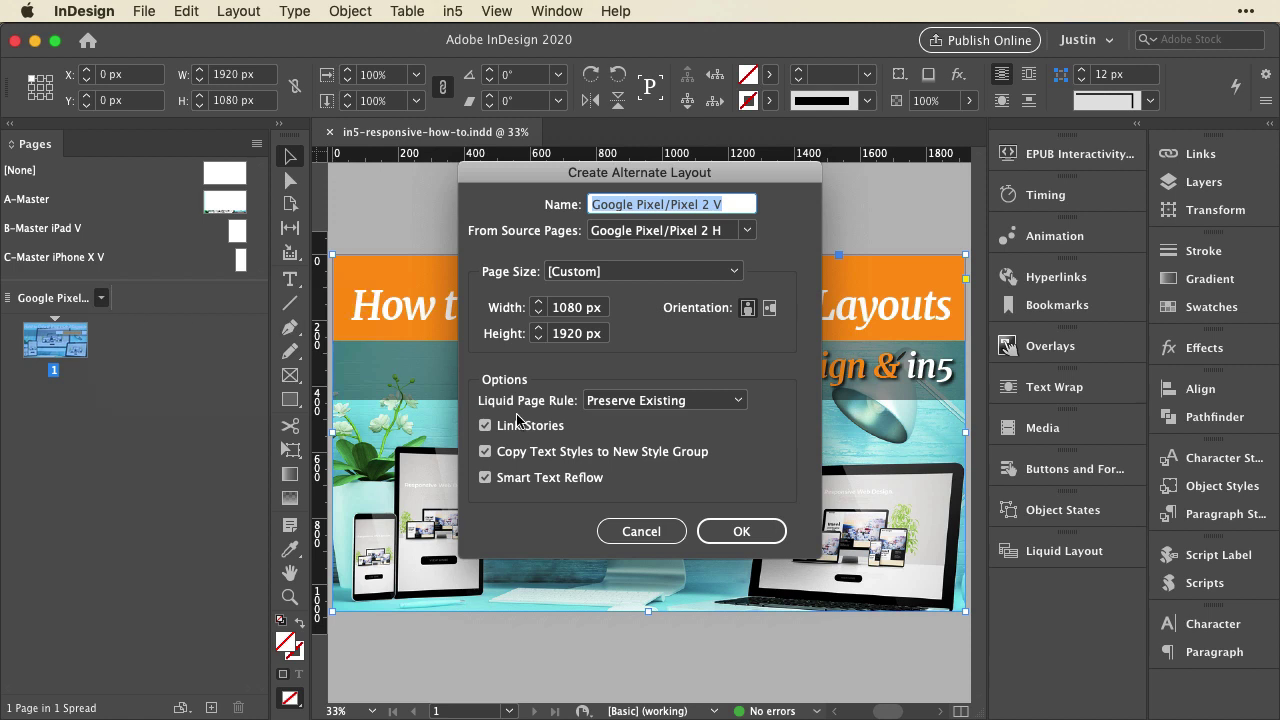
{"action": "left_click", "coordinate": [730, 532]}
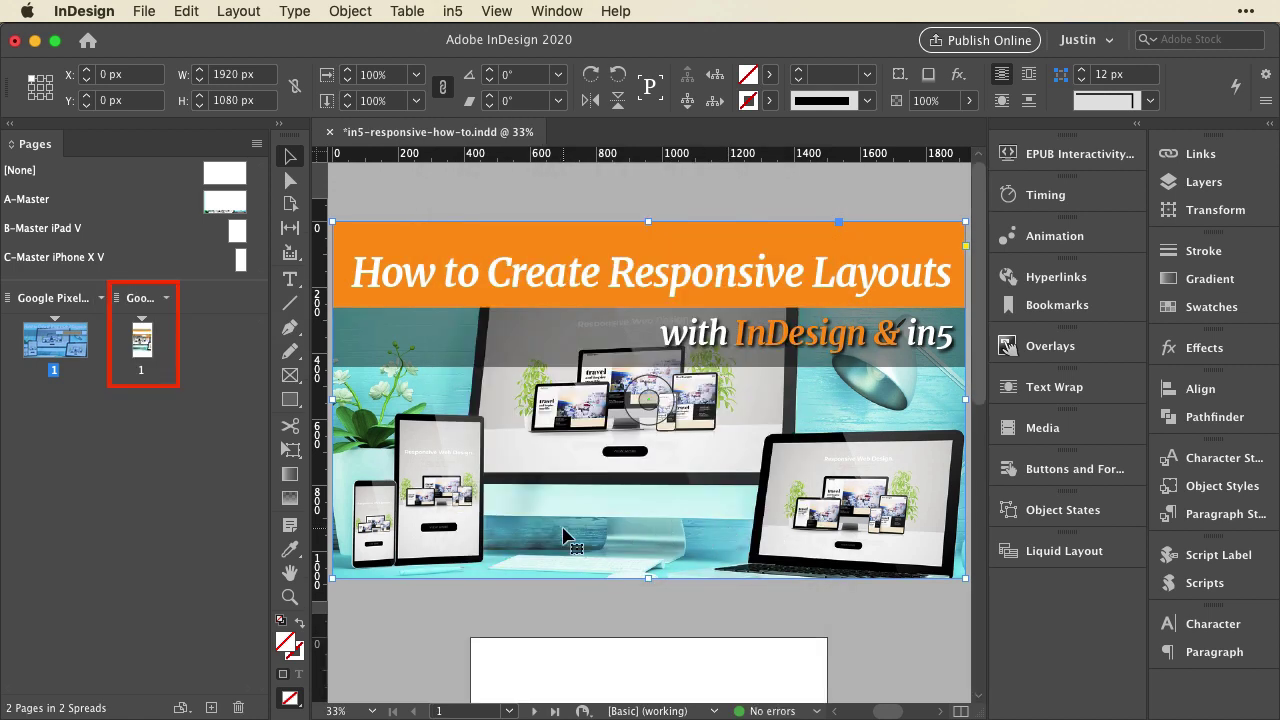
- Go to the new portrait layout page and select its copied banner image
{"action": "double_click", "coordinate": [140, 345]}
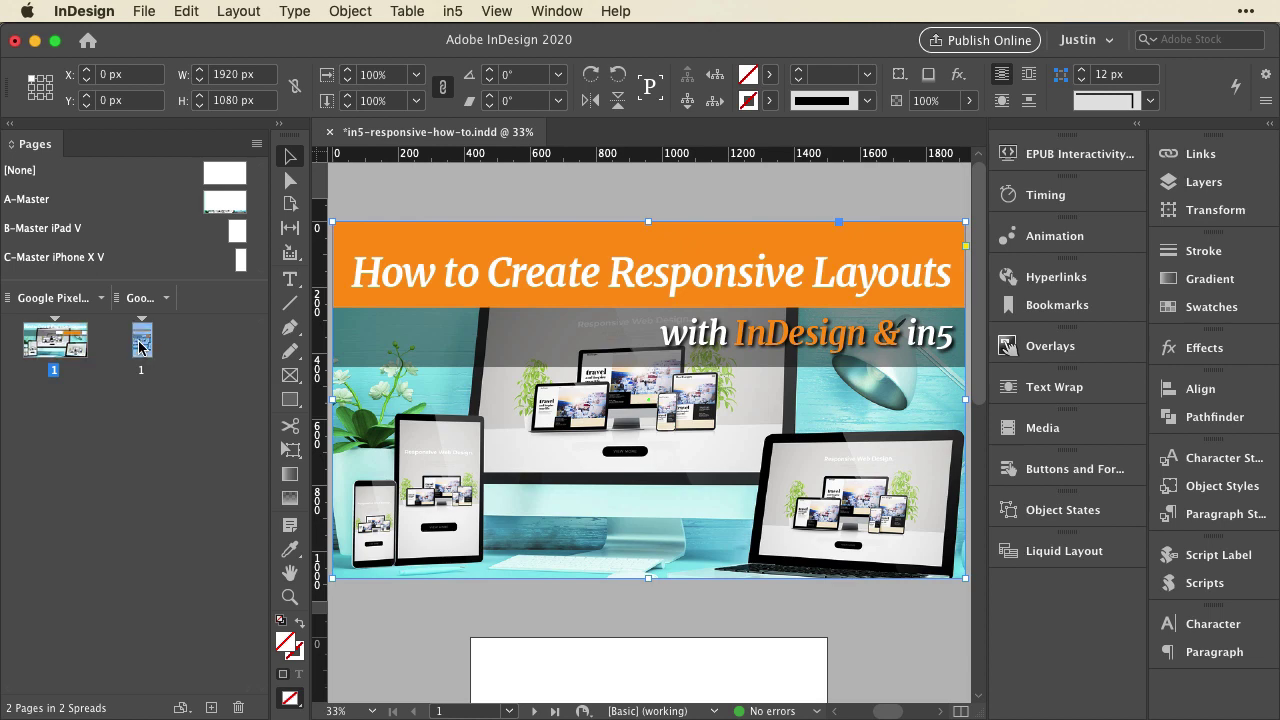
{"action": "left_click", "coordinate": [452, 394]}
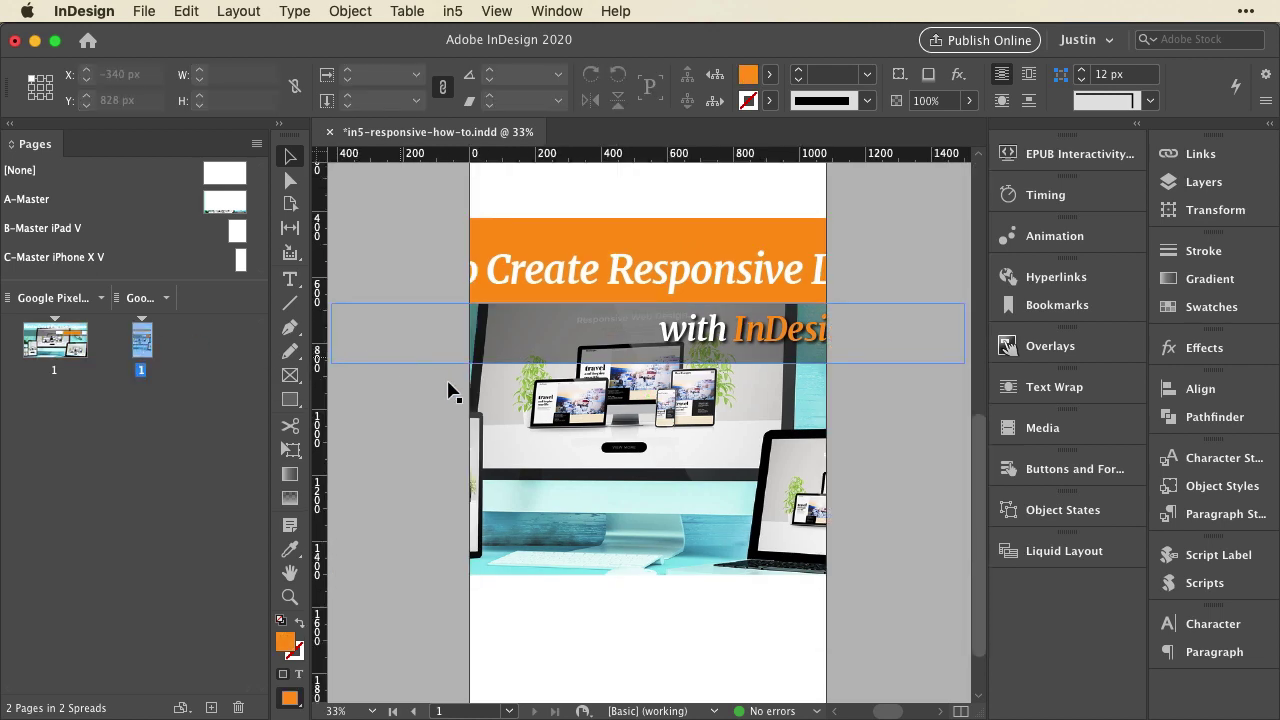
{"action": "scroll", "coordinate": [398, 455], "scroll_direction": "up", "scroll_amount": 5}
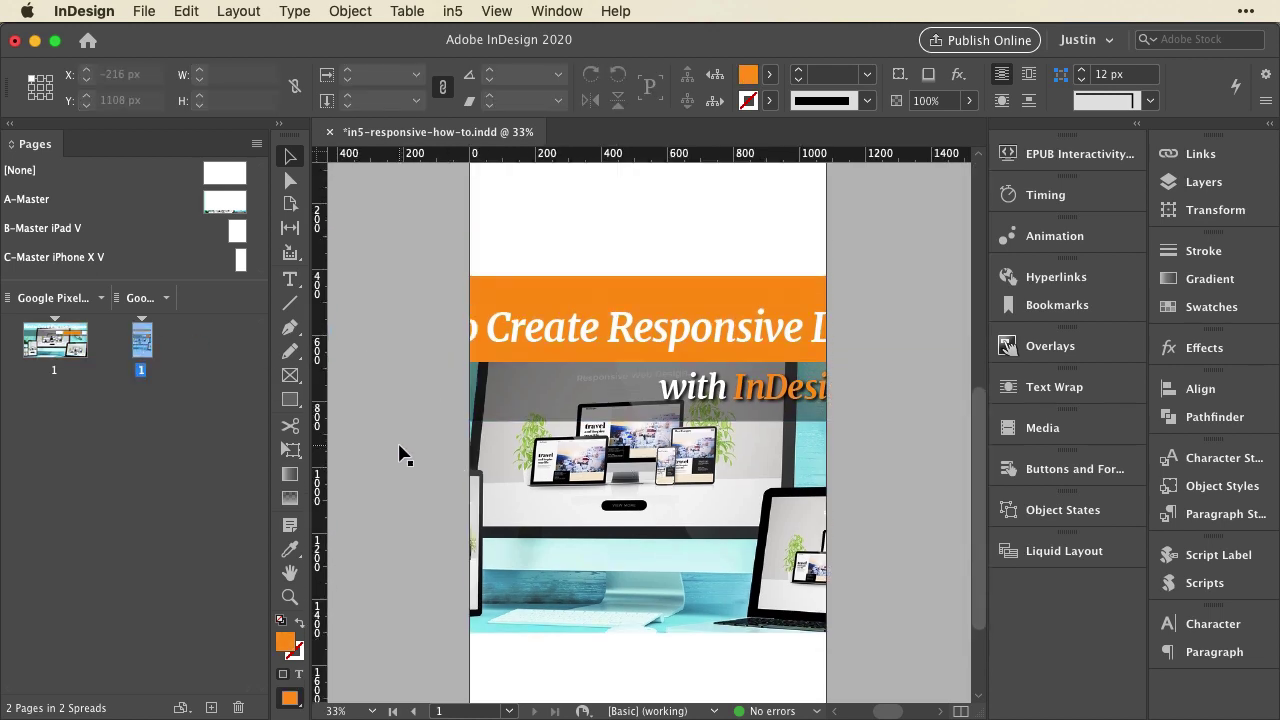
{"action": "scroll", "coordinate": [398, 455], "scroll_direction": "down", "scroll_amount": 3}
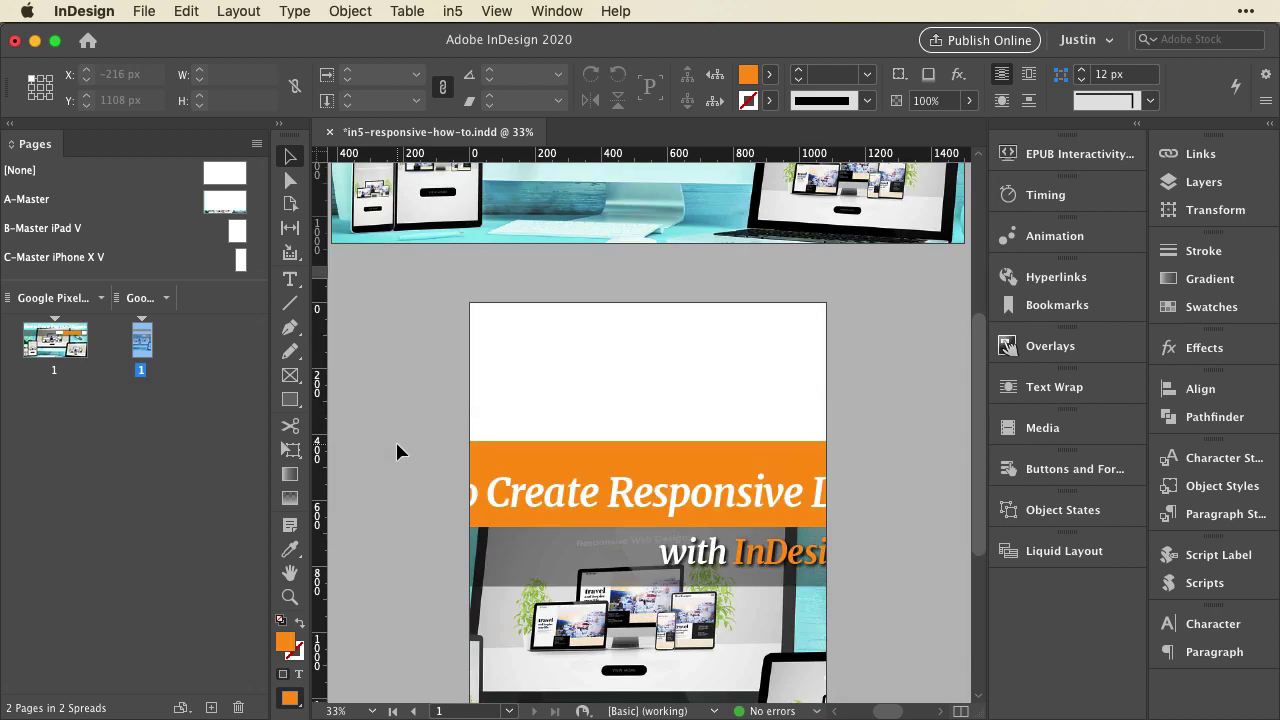
{"action": "scroll", "coordinate": [397, 452], "scroll_direction": "up", "scroll_amount": 4}
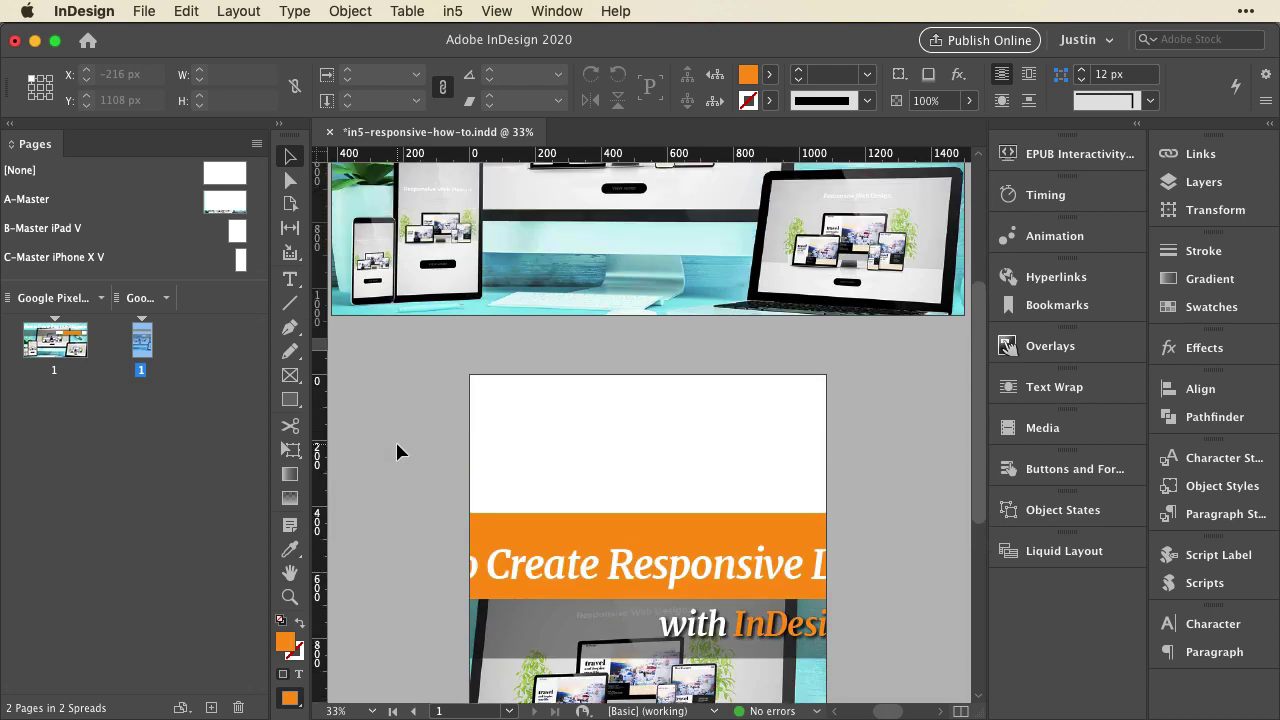
{"action": "scroll", "coordinate": [397, 452], "scroll_direction": "down", "scroll_amount": 6}
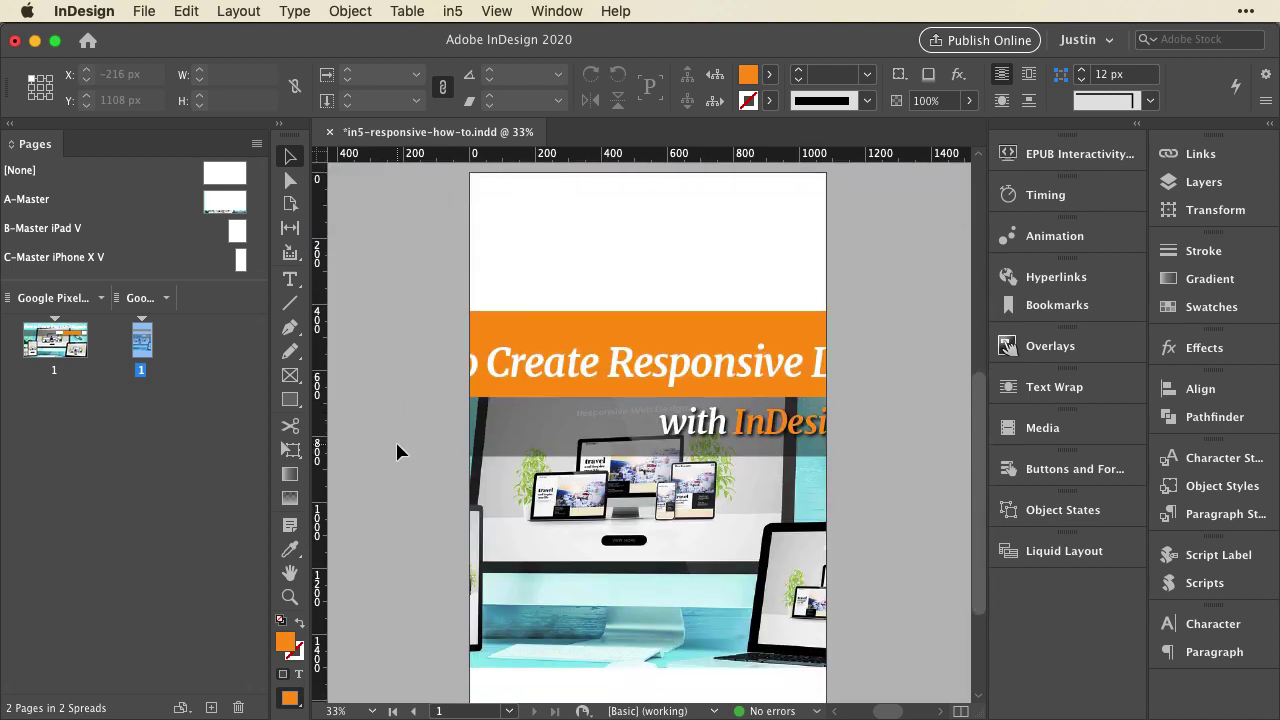
- Leave Preview mode and zoom out to see the banner spilling past both page edges
{"action": "key", "text": "w"}
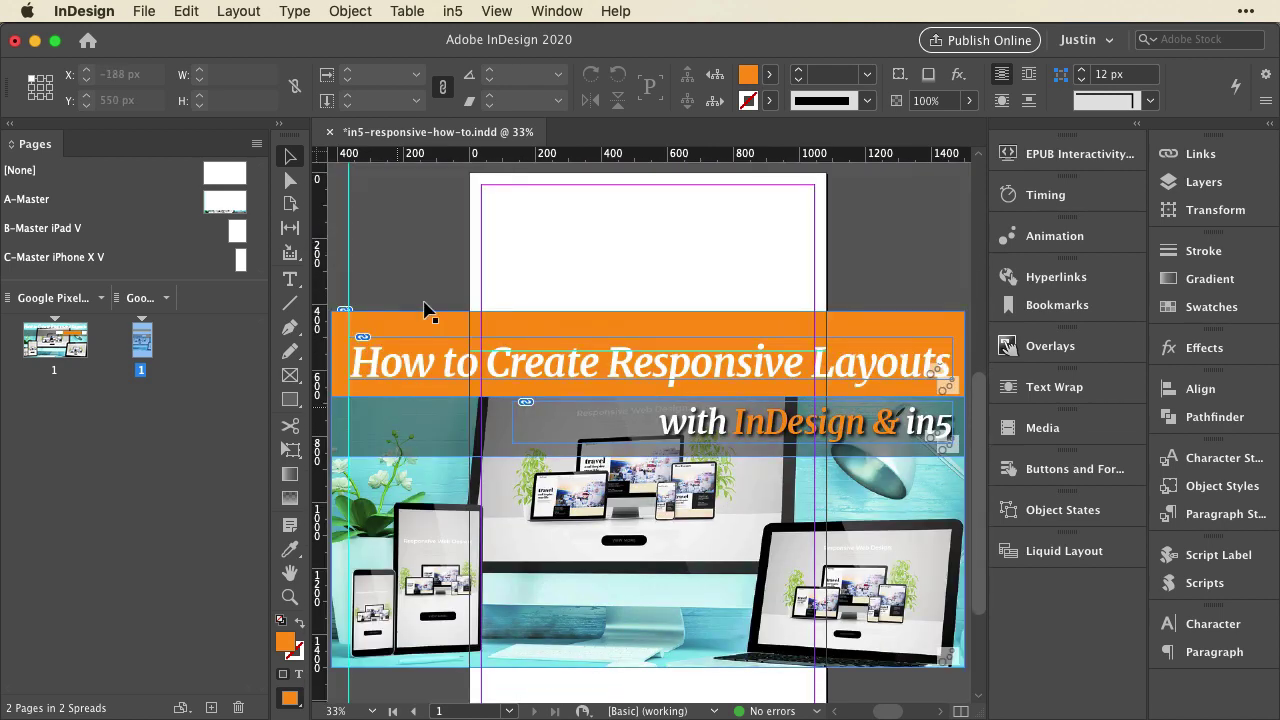
{"action": "scroll", "coordinate": [418, 284], "scroll_direction": "down", "scroll_amount": 1}
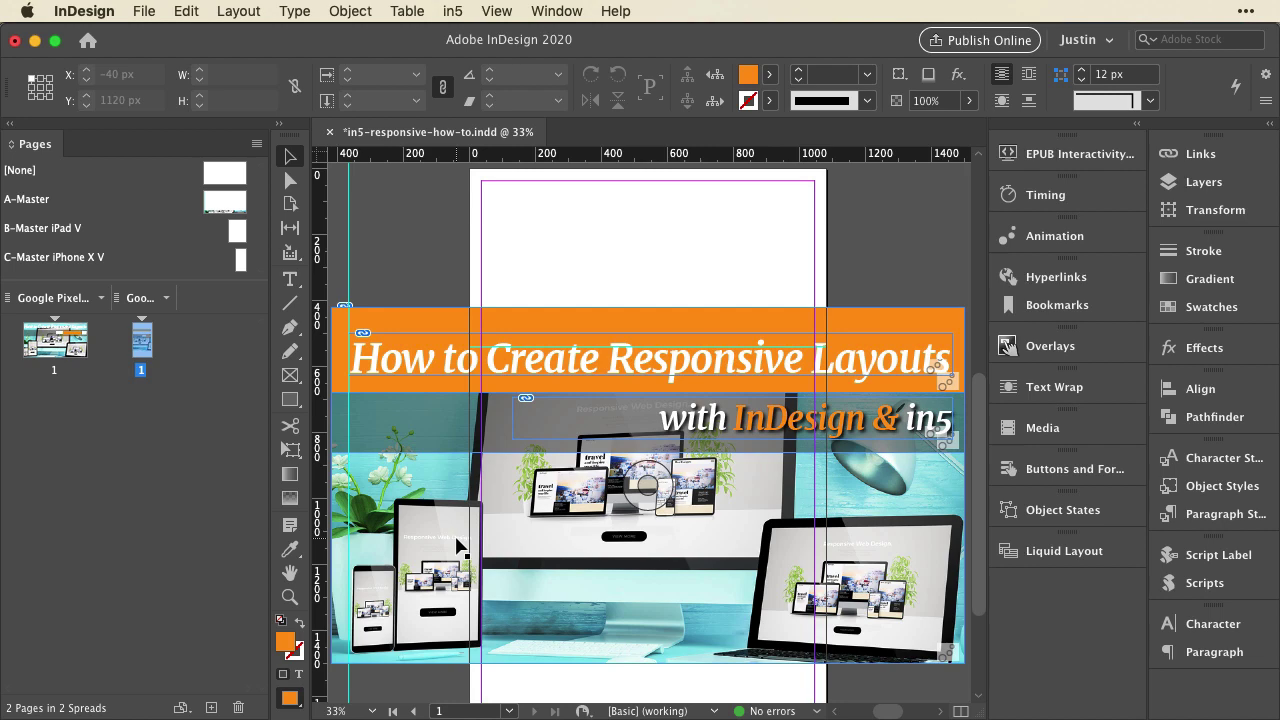
{"action": "key", "text": "super+minus"}
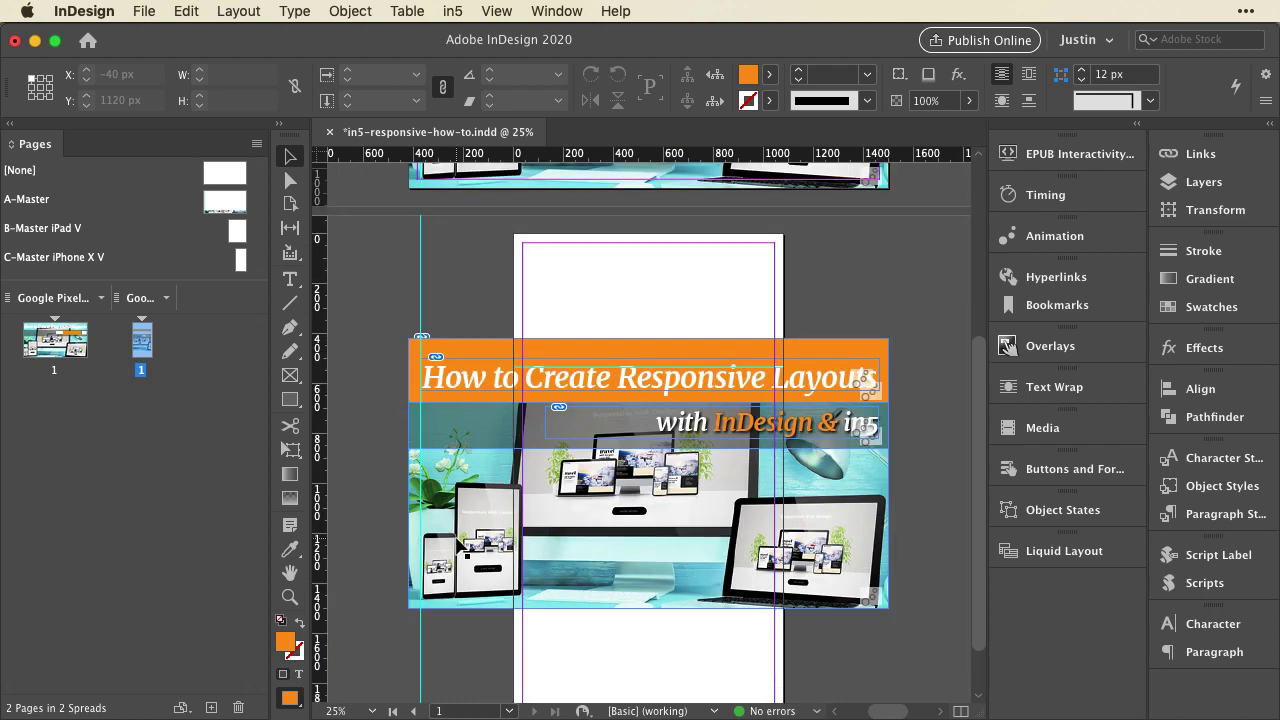
{"action": "scroll", "coordinate": [463, 548], "scroll_direction": "down", "scroll_amount": 2}
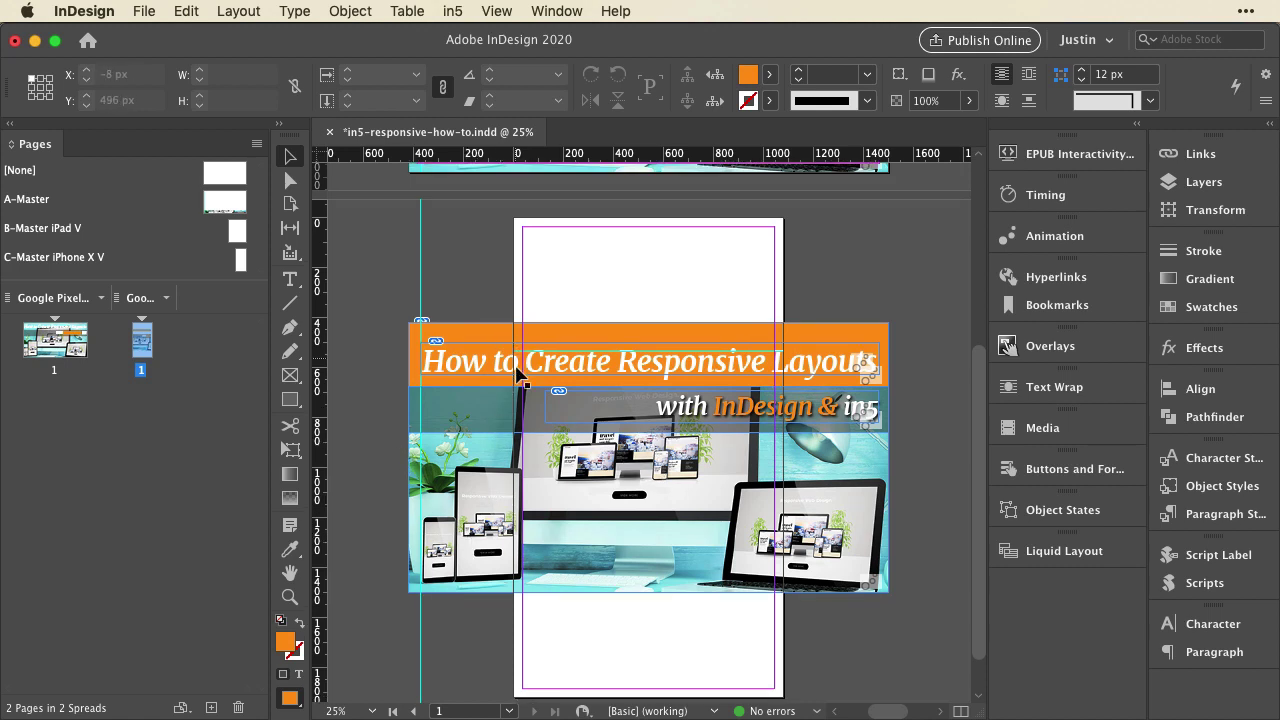
- Move the orange title banner off the portrait page onto the right pasteboard
{"action": "left_click", "coordinate": [655, 418]}
{"action": "left_click", "coordinate": [645, 458]}
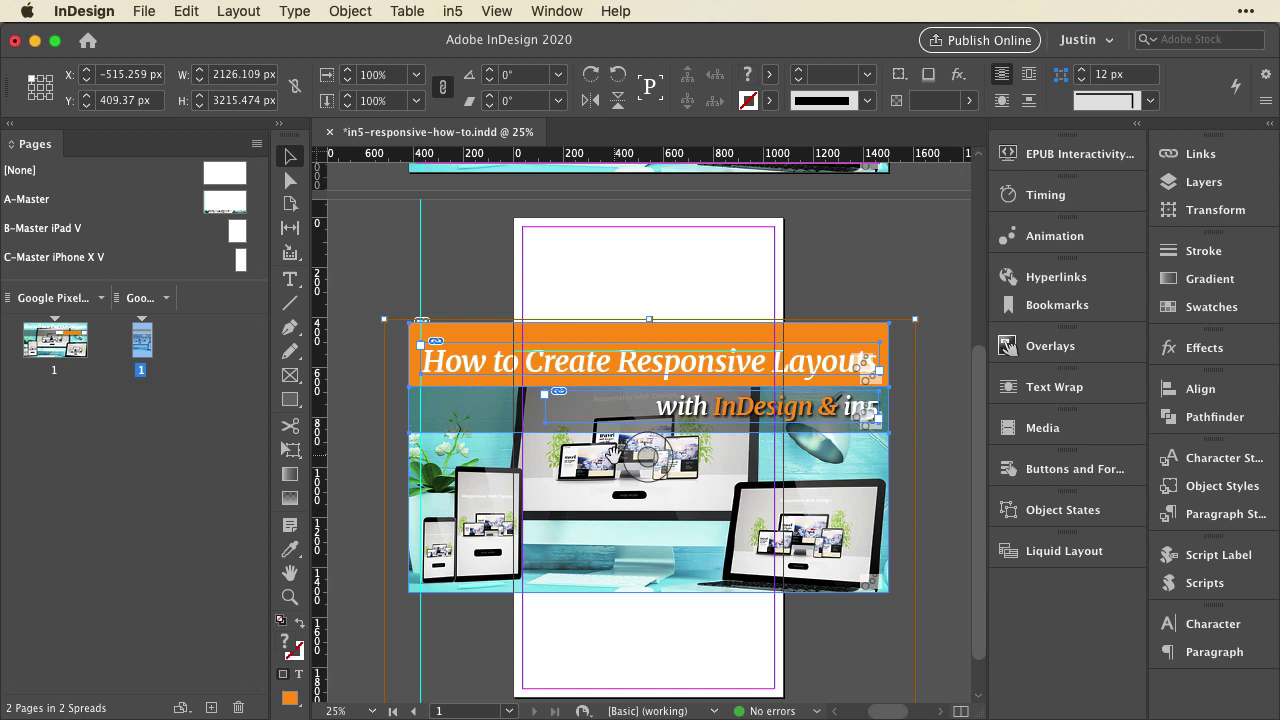
{"action": "key", "text": "Escape"}
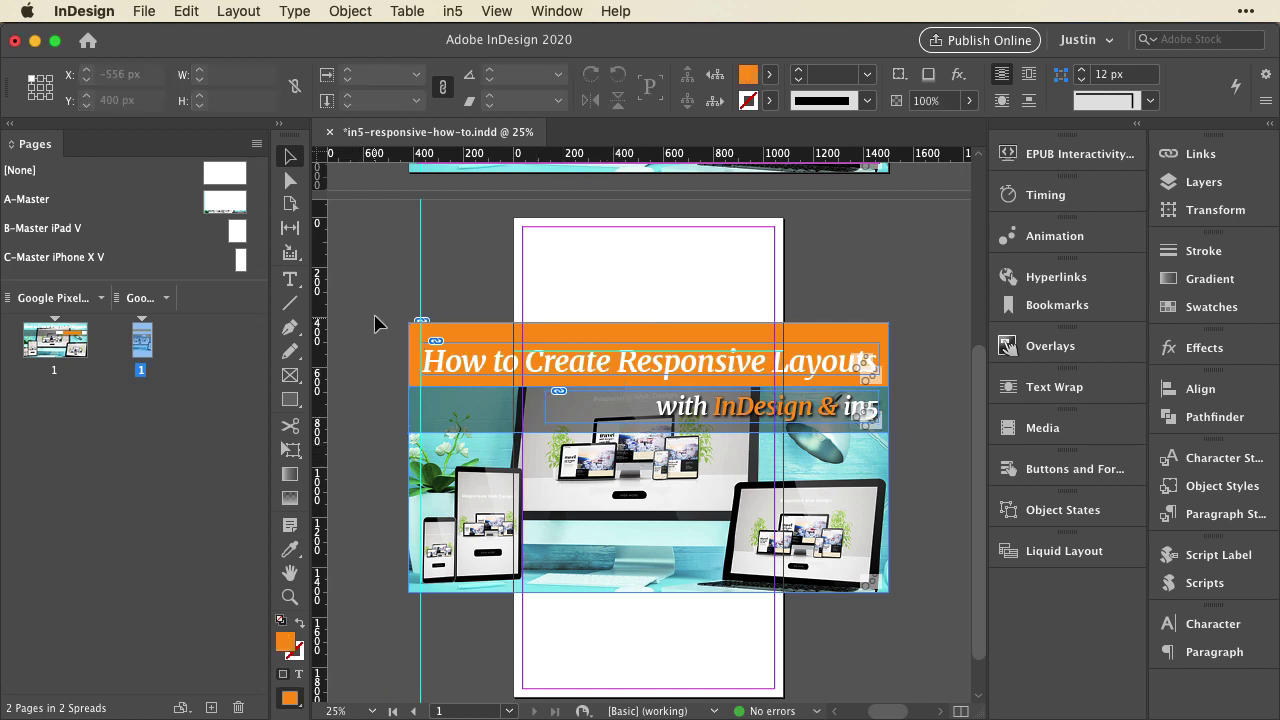
{"action": "left_click", "coordinate": [652, 500]}
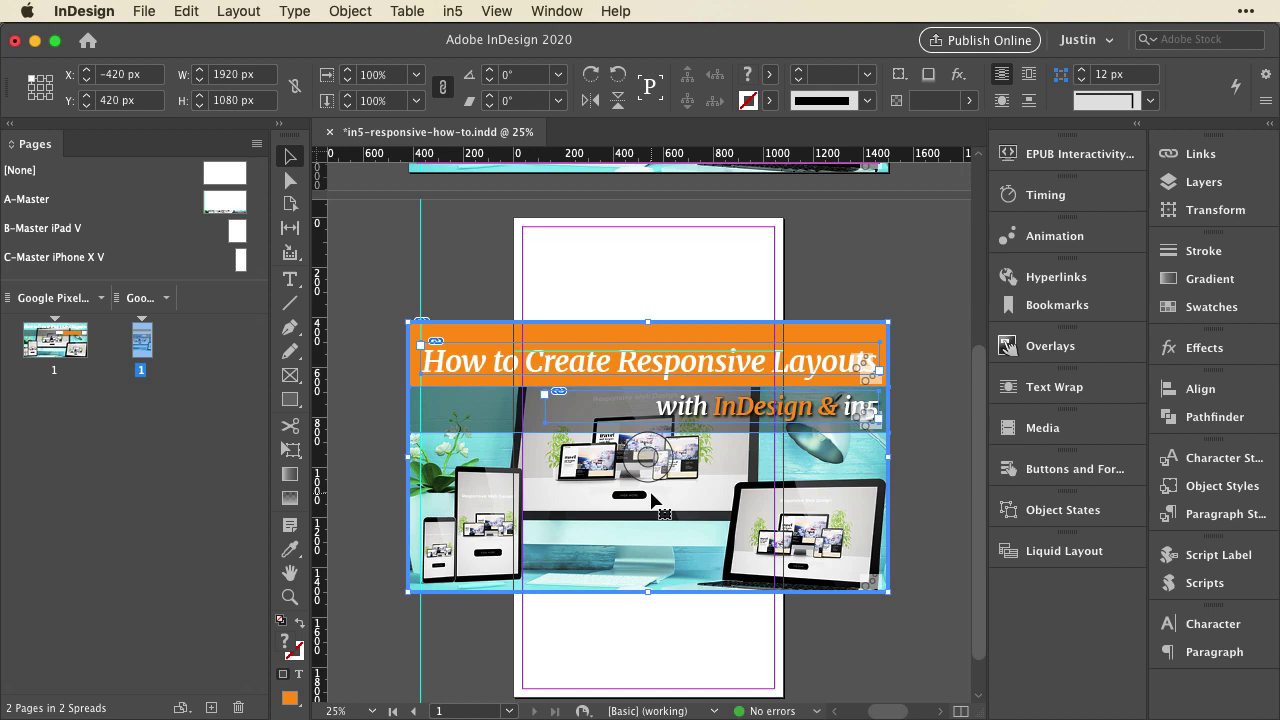
{"action": "left_click", "coordinate": [334, 443]}
{"action": "scroll", "coordinate": [650, 400], "scroll_direction": "right", "scroll_amount": 3}
{"action": "scroll", "coordinate": [900, 450], "scroll_direction": "right", "scroll_amount": 7}
{"action": "left_click", "coordinate": [620, 455]}
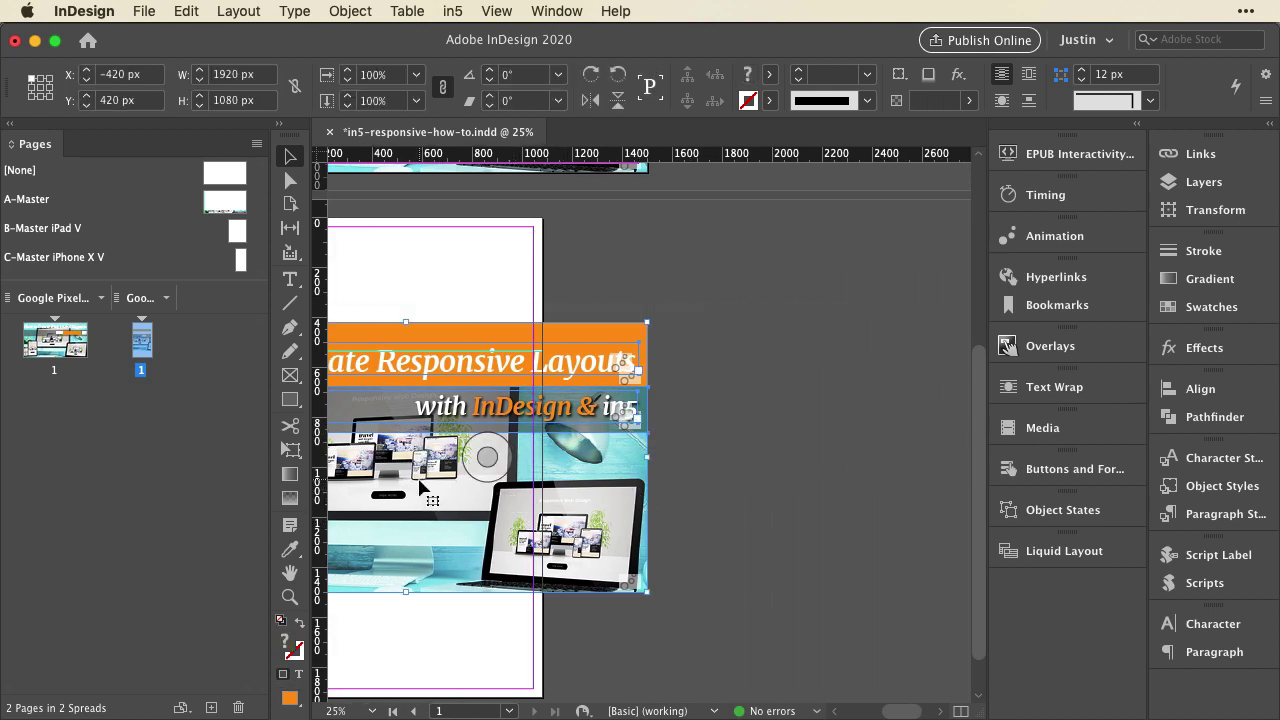
{"action": "left_click", "coordinate": [490, 366]}
{"action": "left_click_drag", "start_coordinate": [490, 366], "coordinate": [880, 253]}
- Drag the device photo frame to the page's top-left corner
{"action": "scroll", "coordinate": [466, 652], "scroll_direction": "left", "scroll_amount": 6}
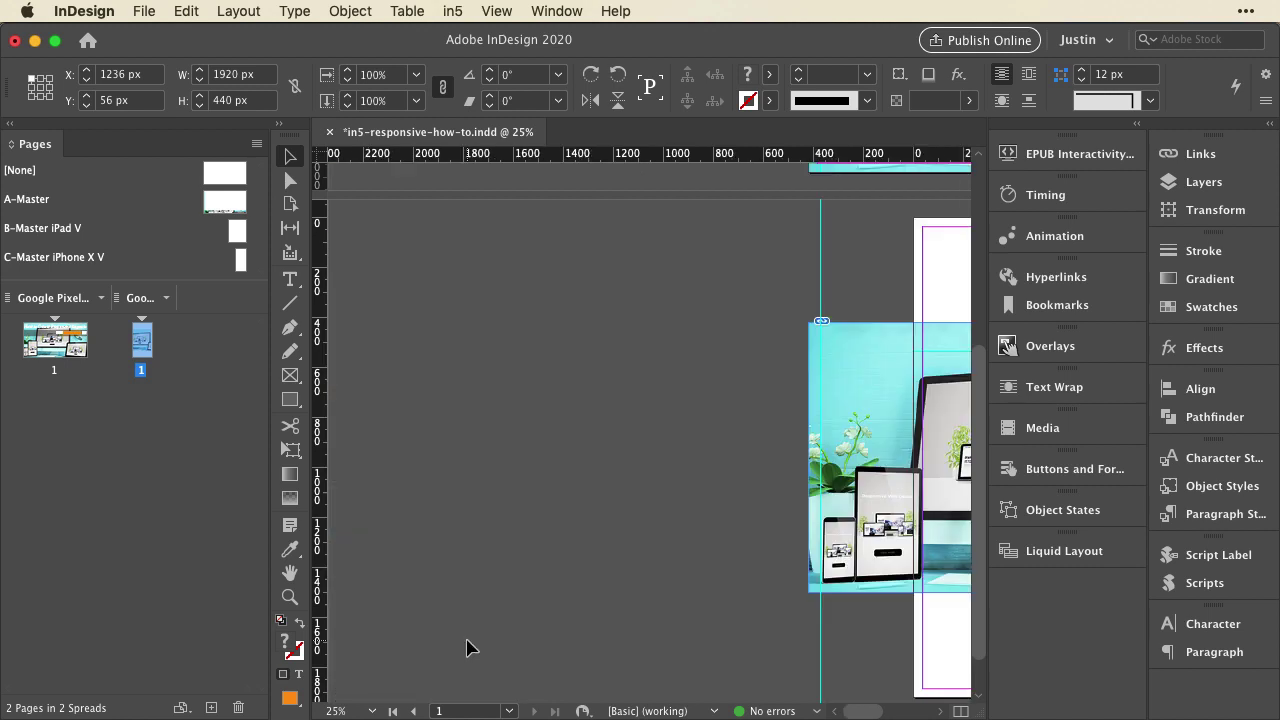
{"action": "scroll", "coordinate": [466, 648], "scroll_direction": "right", "scroll_amount": 4}
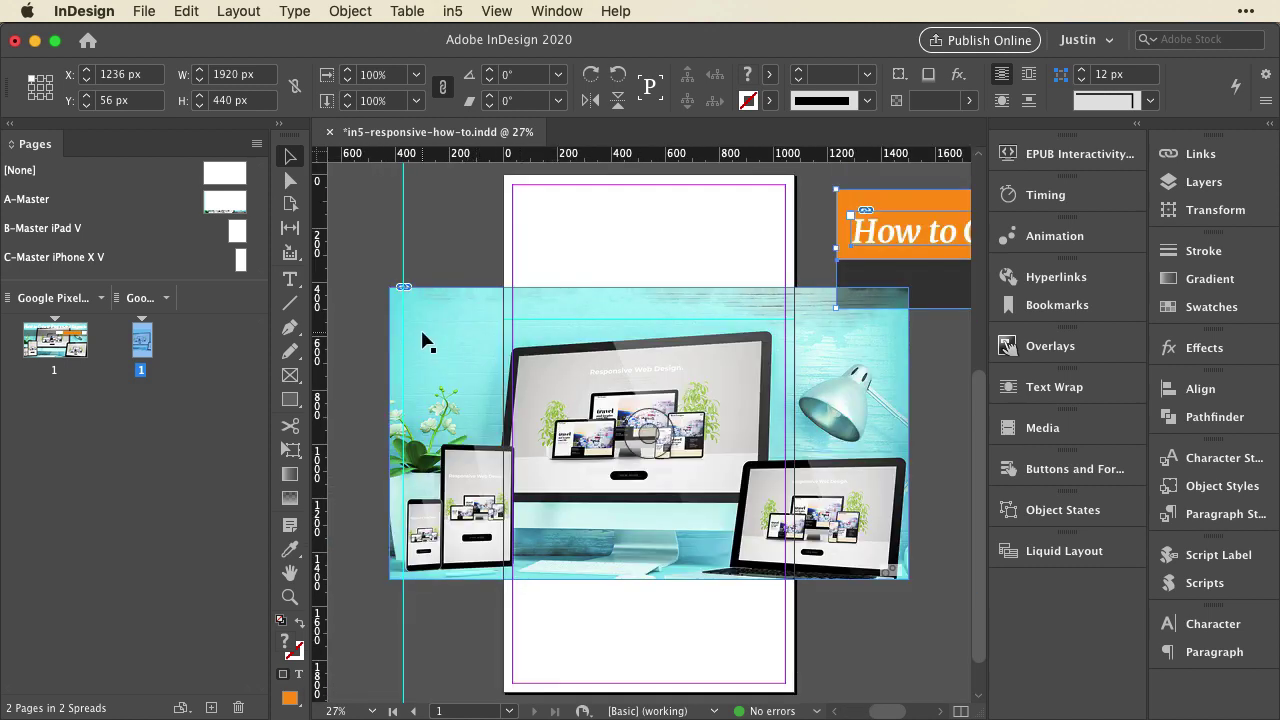
{"action": "left_click_drag", "start_coordinate": [425, 343], "coordinate": [539, 212]}
- Stretch the photo frame to fill the 1080 × 1920 px page and shift the image to centre the monitor
{"action": "scroll", "coordinate": [866, 604], "scroll_direction": "right", "scroll_amount": 5}
{"action": "left_click_drag", "start_coordinate": [858, 420], "coordinate": [638, 652]}
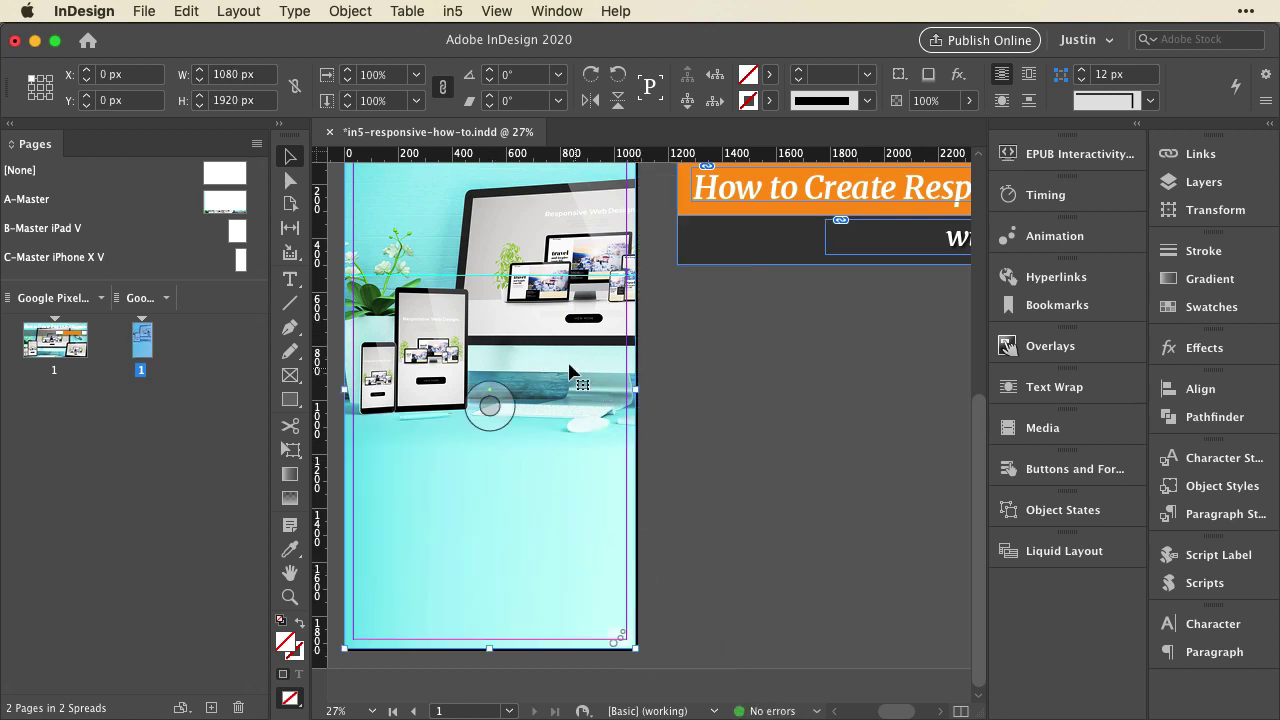
{"action": "scroll", "coordinate": [550, 348], "scroll_direction": "left", "scroll_amount": 5}
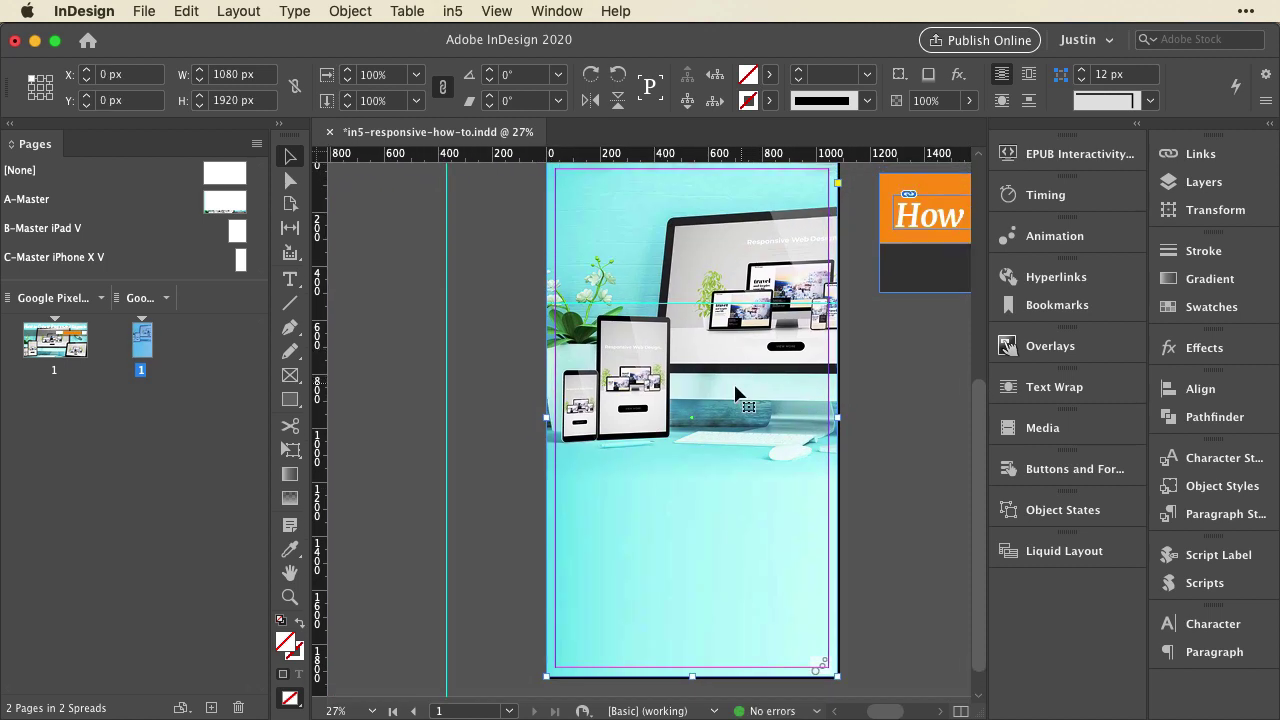
{"action": "left_click_drag", "start_coordinate": [680, 418], "coordinate": [622, 428]}
{"action": "left_click_drag", "start_coordinate": [702, 439], "coordinate": [670, 422]}
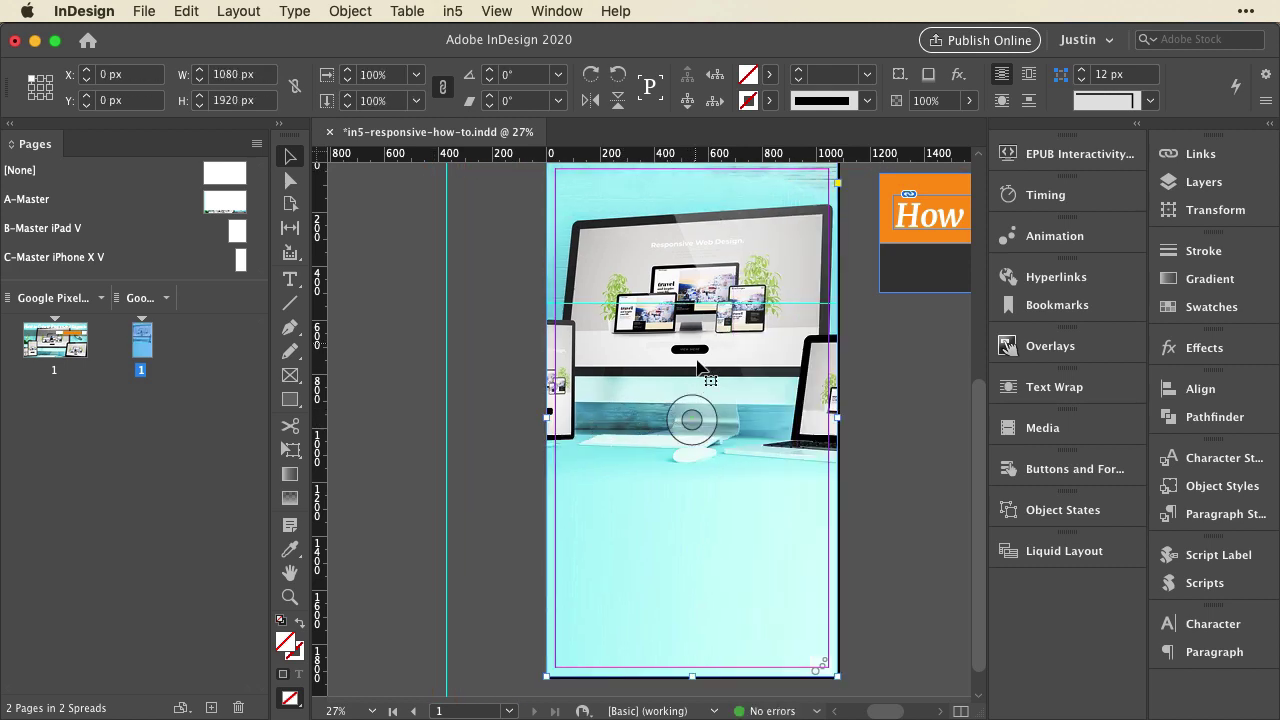
{"action": "scroll", "coordinate": [705, 390], "scroll_direction": "up", "scroll_amount": 1}
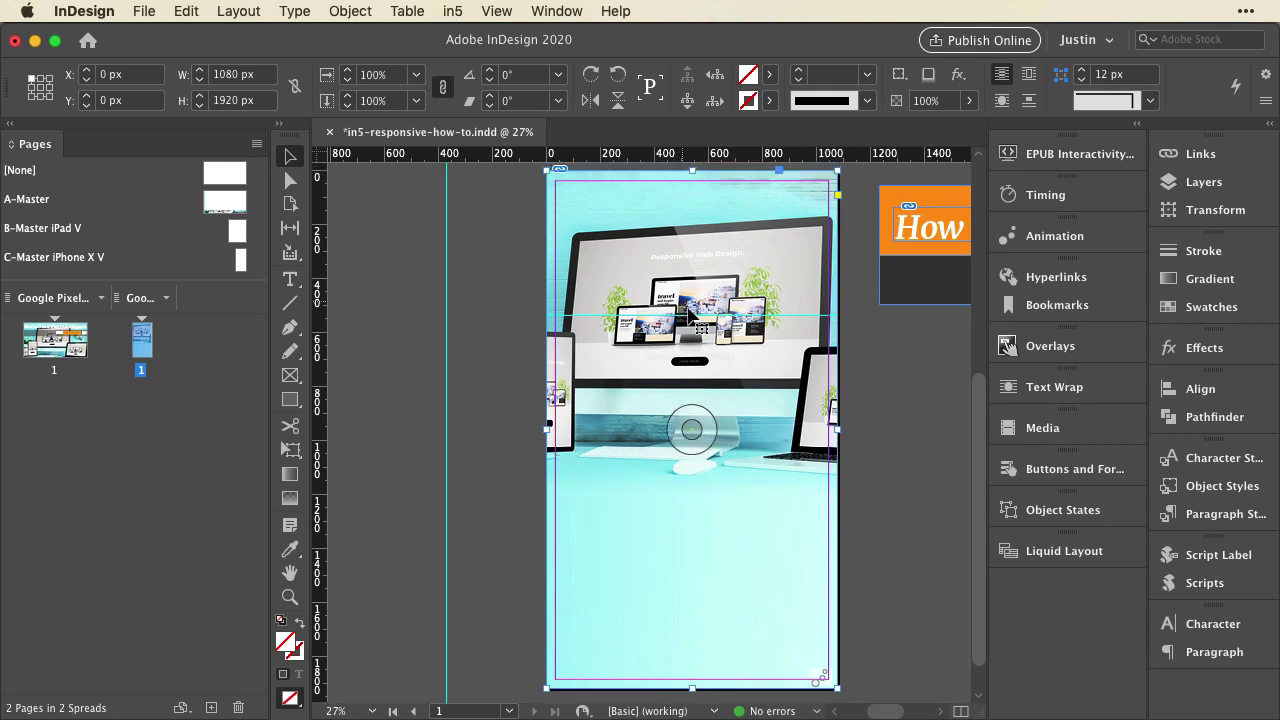
{"action": "mouse_move", "coordinate": [689, 432]}
{"action": "left_mouse_down"}
{"action": "mouse_move", "coordinate": [689, 449]}
{"action": "mouse_move", "coordinate": [686, 430]}
{"action": "left_mouse_up"}
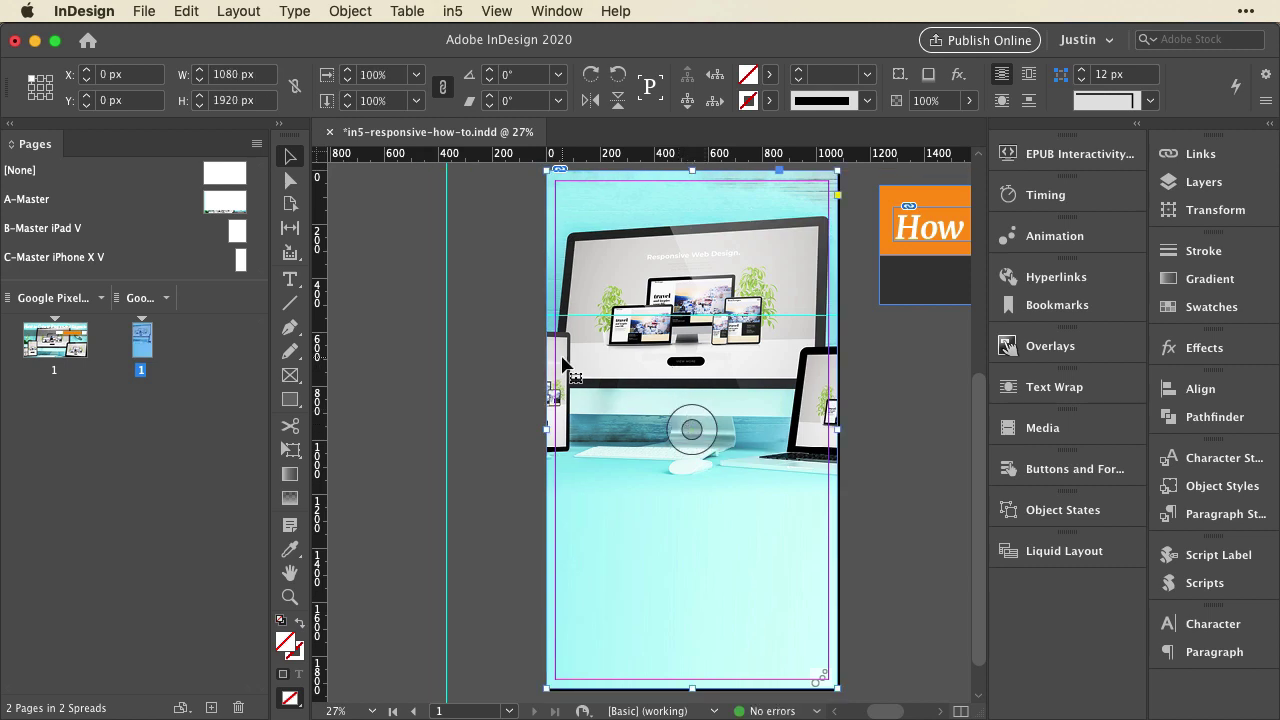
{"action": "left_click", "coordinate": [290, 180]}
- Scale the photo down to about 229.7% so it fills the page height, devices along the top
{"action": "left_click", "coordinate": [621, 243]}
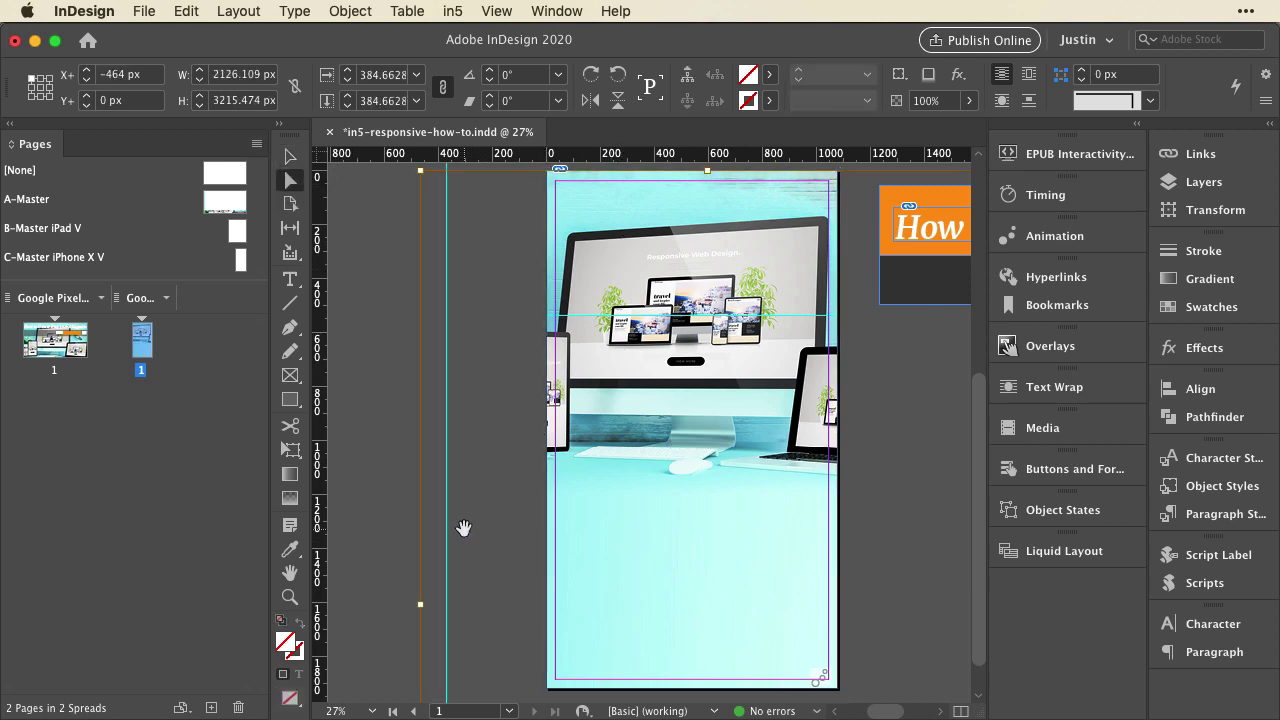
{"action": "key", "text": "super+minus"}
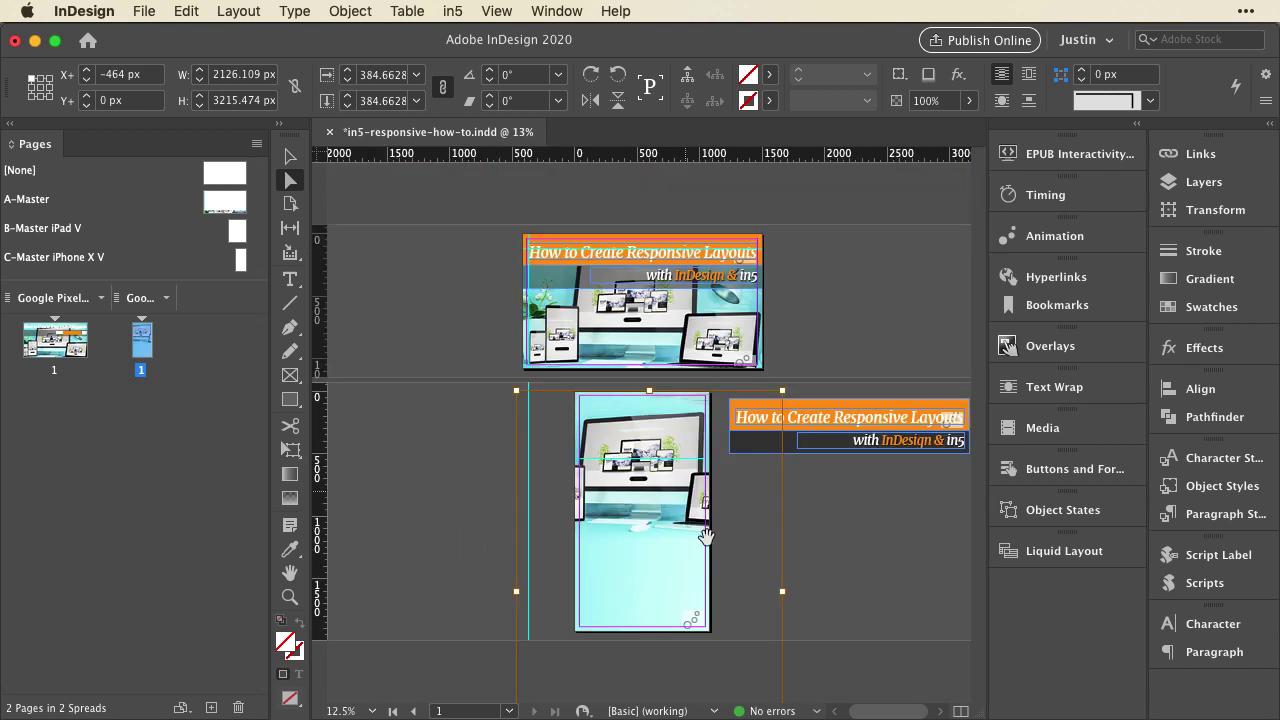
{"action": "key", "text": "super+minus"}
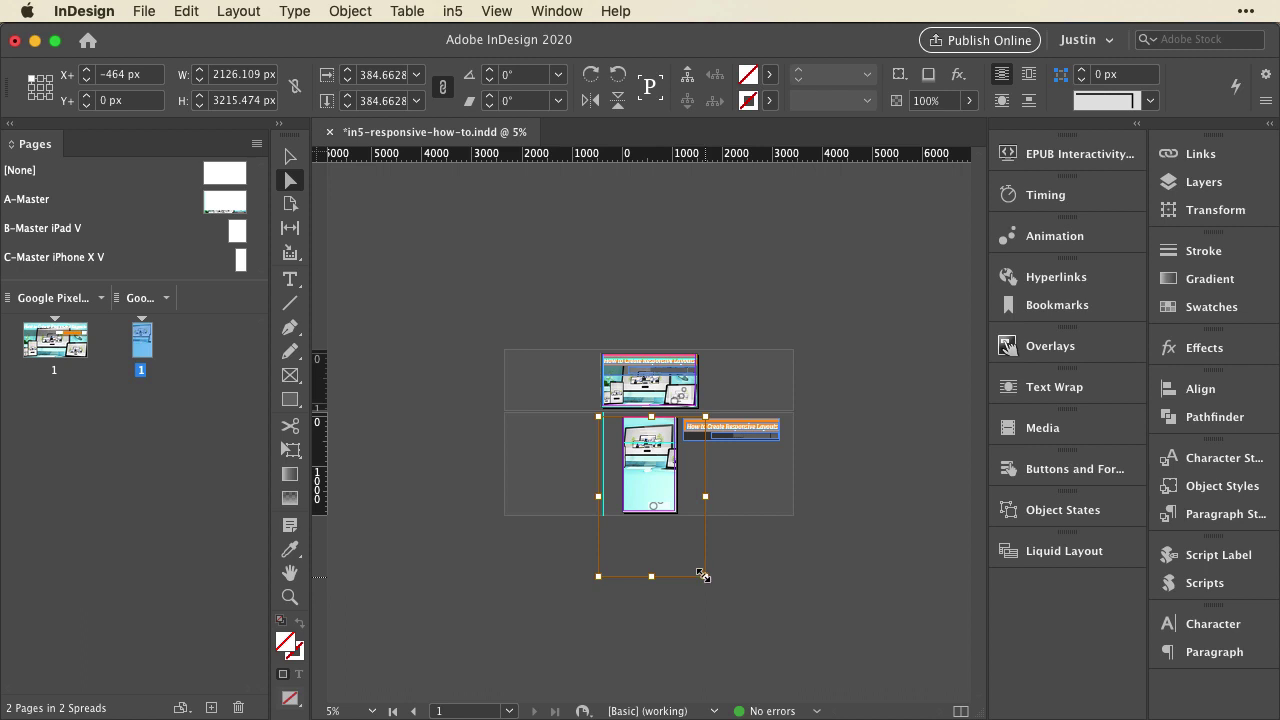
{"action": "left_click_drag", "start_coordinate": [703, 575], "coordinate": [681, 519]}
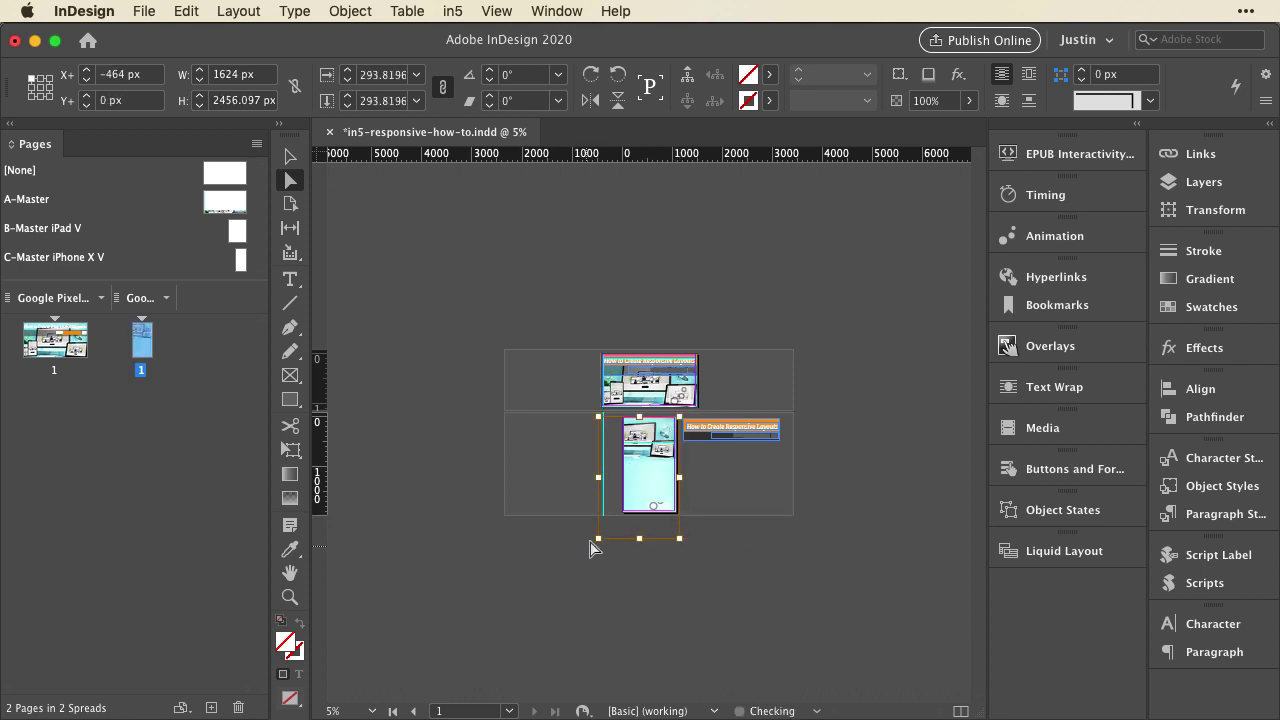
{"action": "left_click_drag", "start_coordinate": [598, 538], "coordinate": [622, 518]}
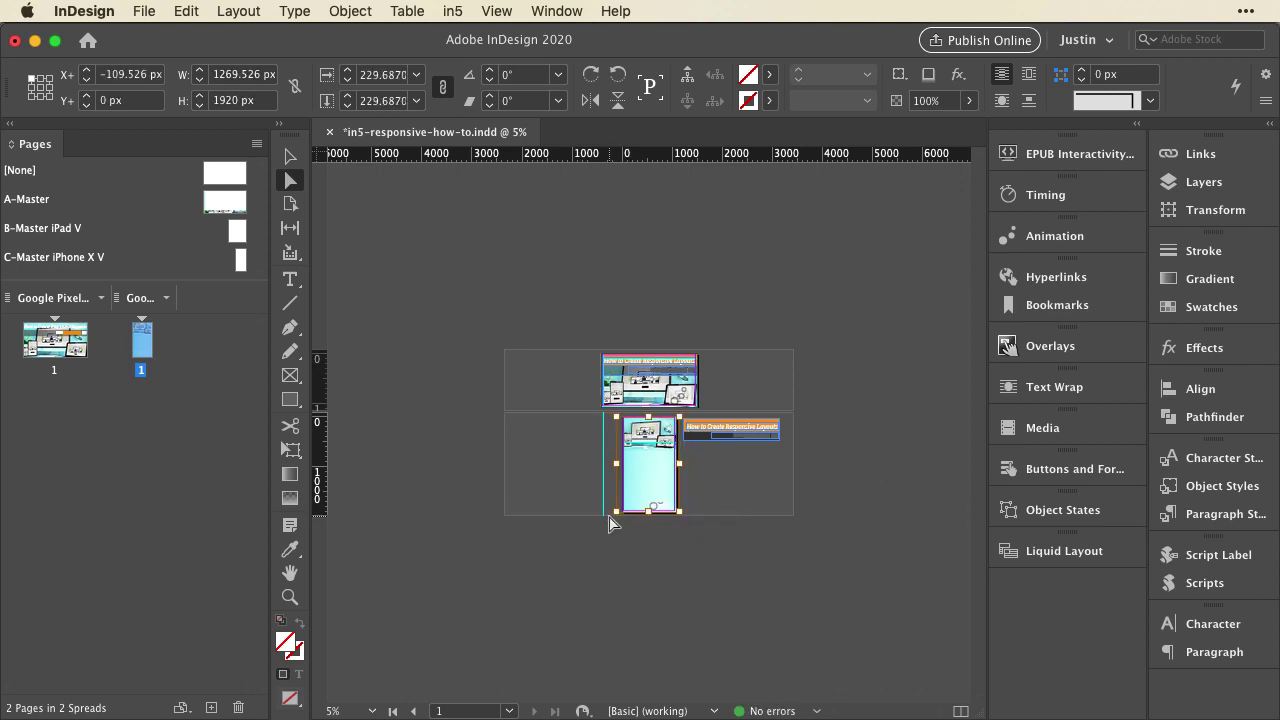
{"action": "key", "text": "super+equal"}
{"action": "key", "text": "super+equal"}
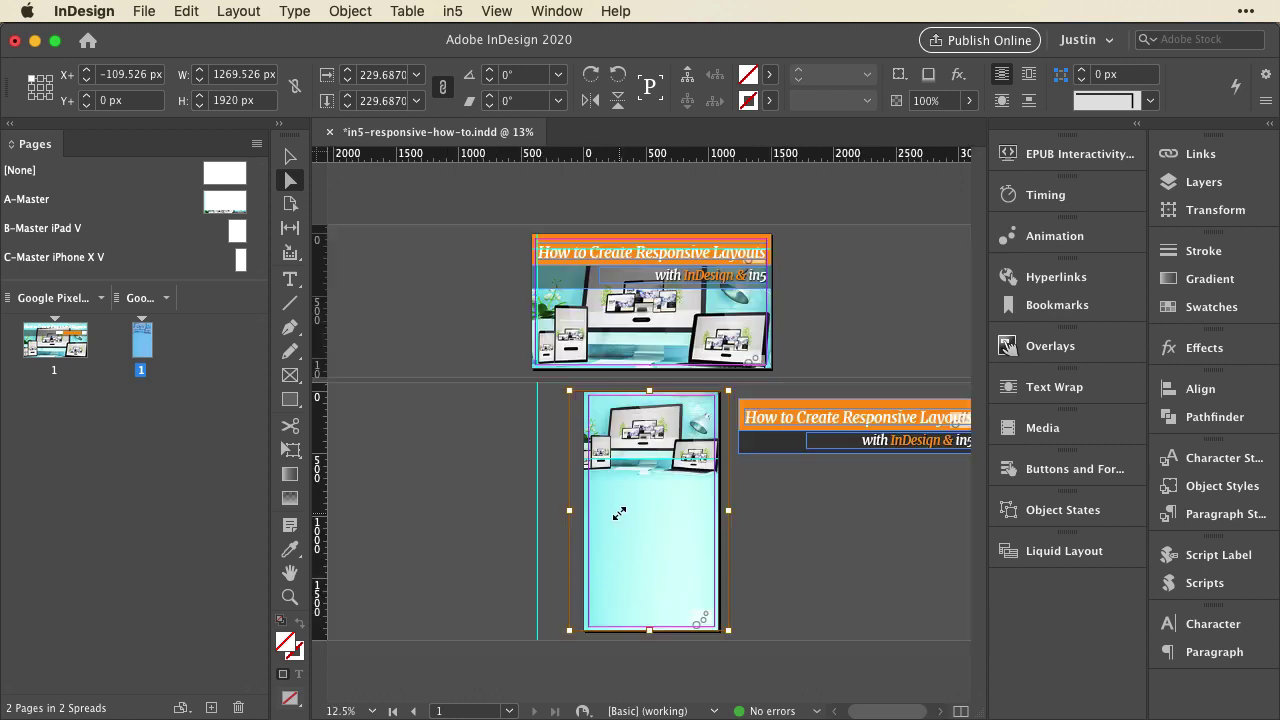
{"action": "scroll", "coordinate": [617, 511], "scroll_direction": "down", "scroll_amount": 1}
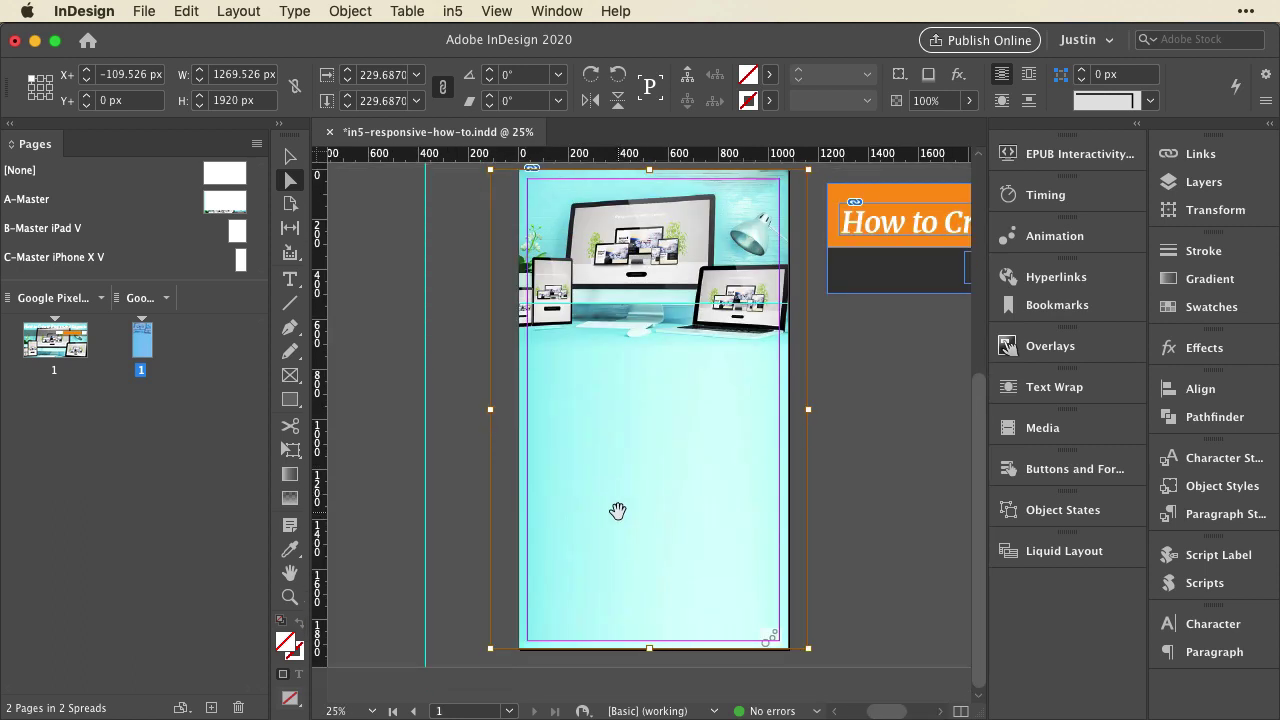
{"action": "left_click_drag", "start_coordinate": [614, 298], "coordinate": [621, 298]}
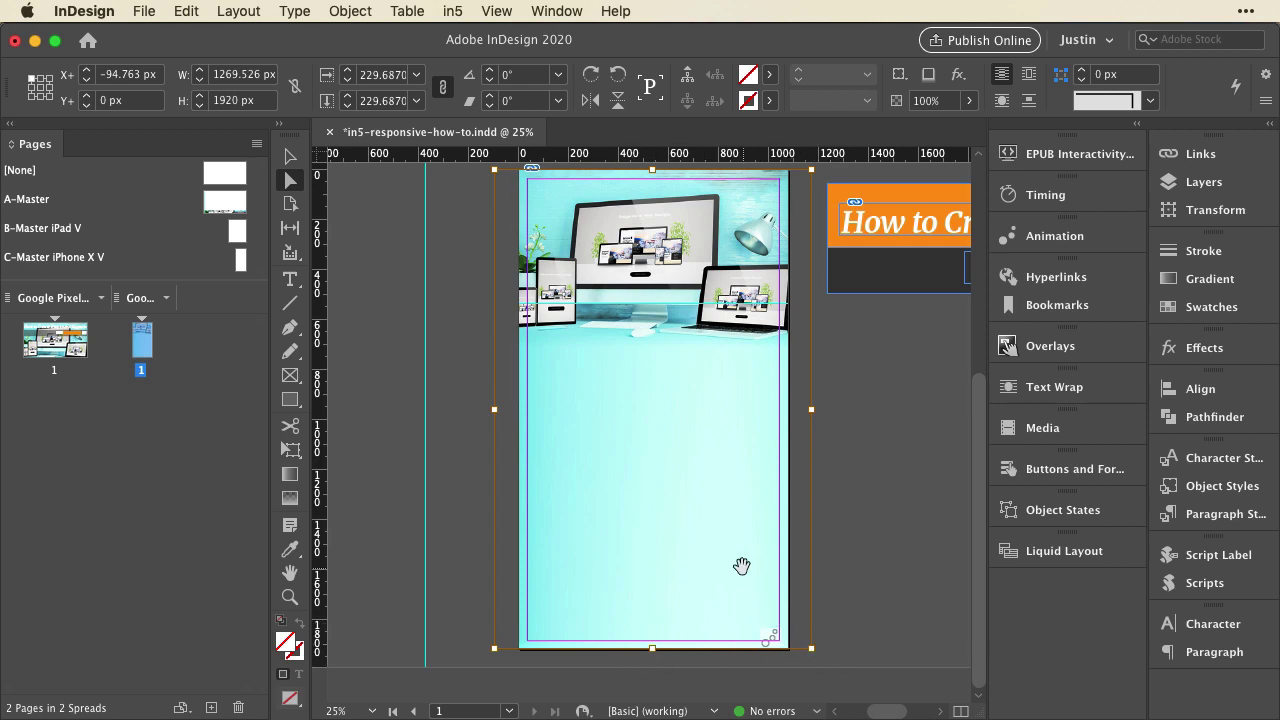
{"action": "left_click_drag", "start_coordinate": [744, 527], "coordinate": [745, 528]}
- Preview the portrait page without guides, then return to normal view
{"action": "left_click", "coordinate": [429, 536]}
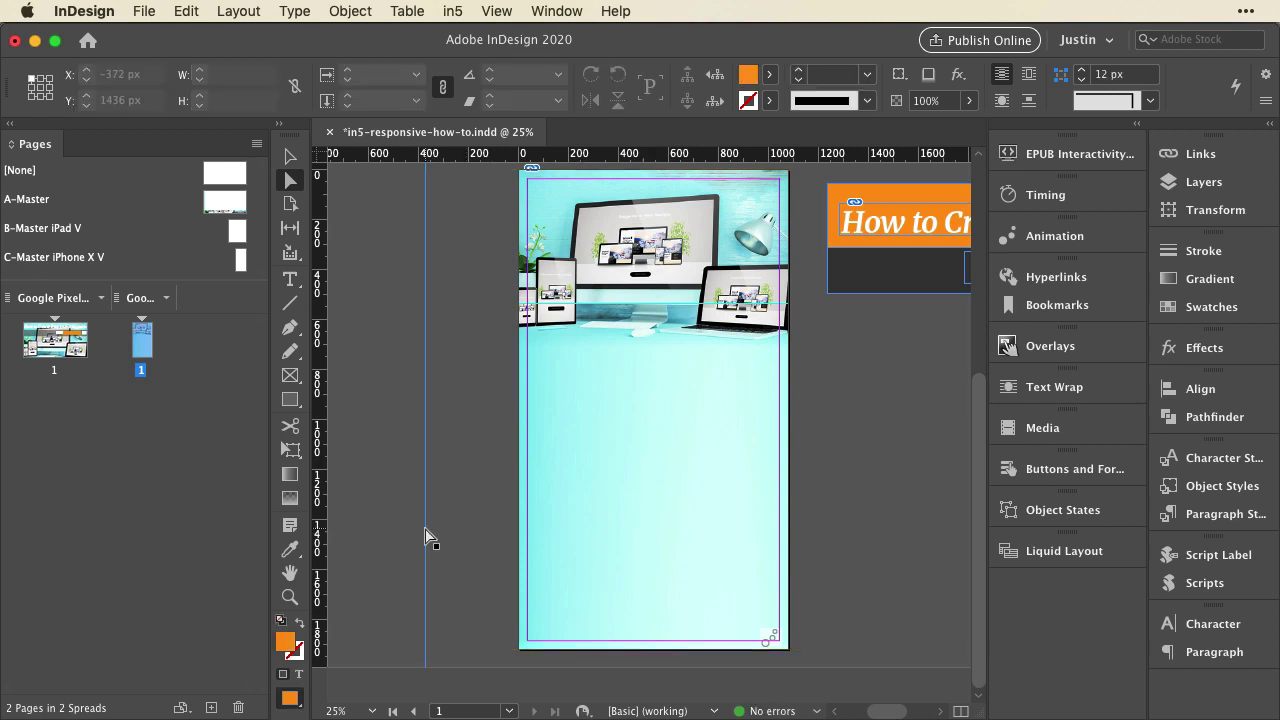
{"action": "left_click", "coordinate": [425, 536]}
{"action": "key", "text": "w"}
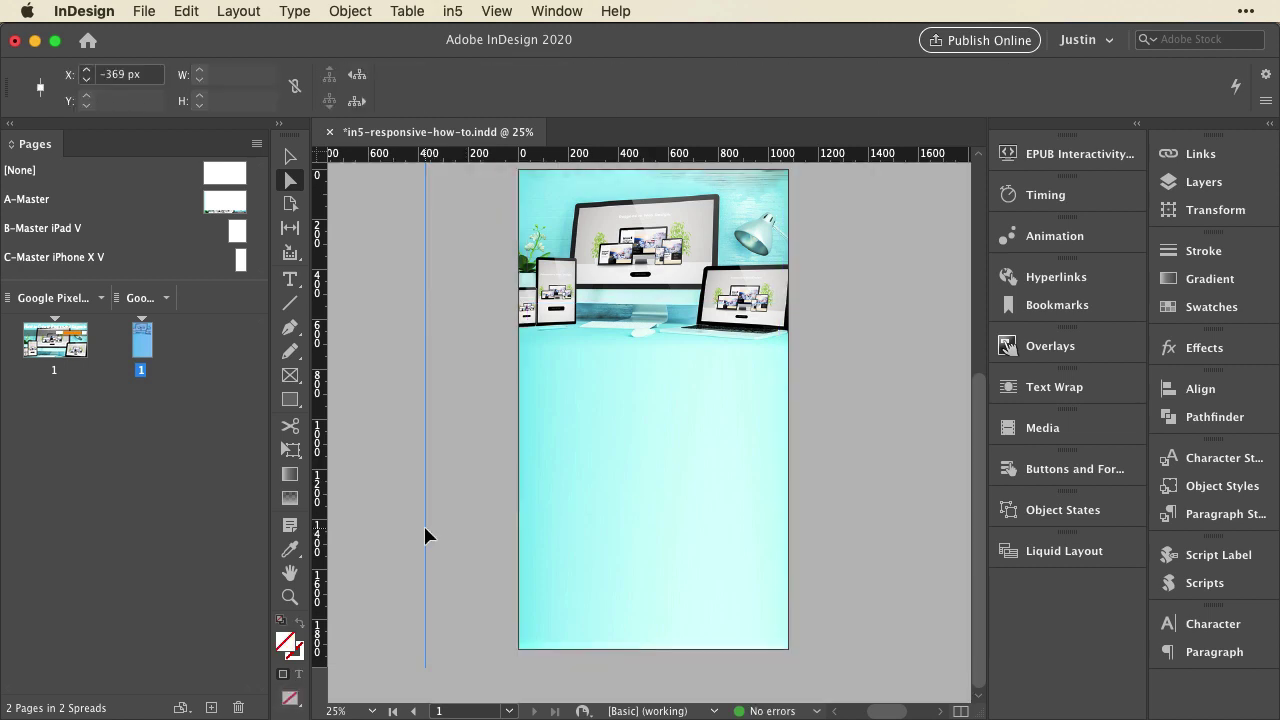
{"action": "key", "text": "w"}
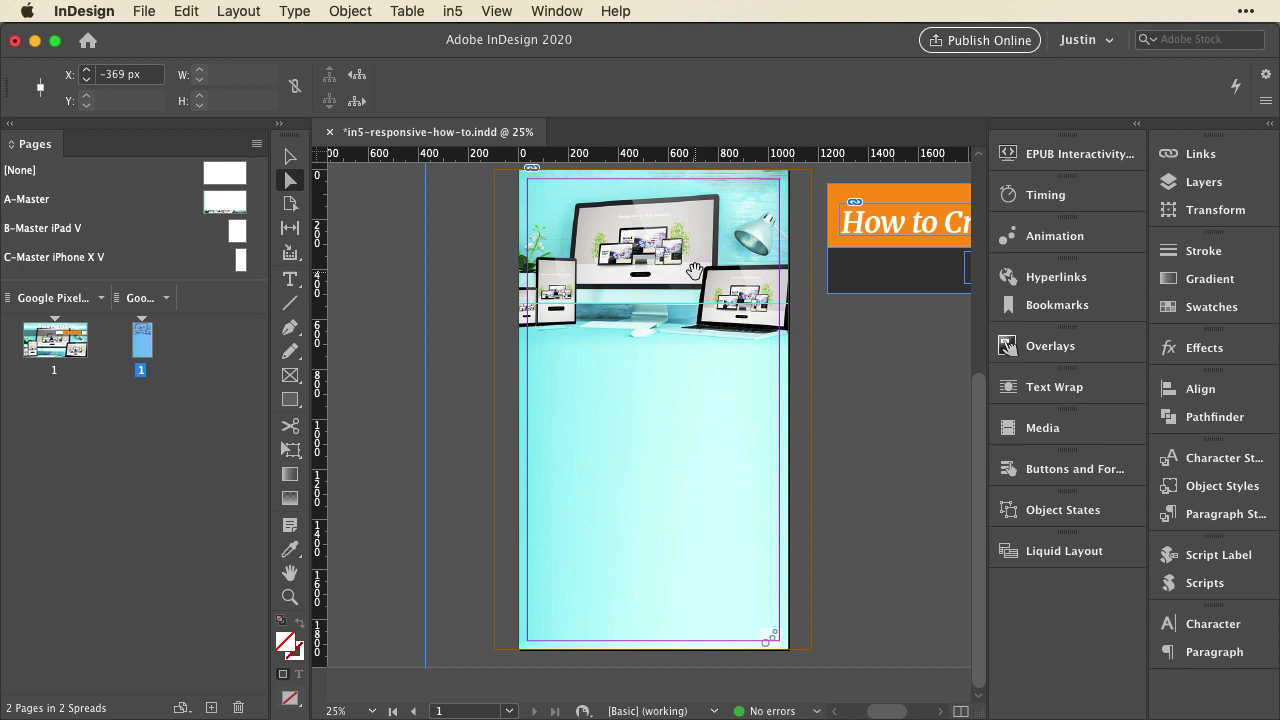
- Move the orange title banner frames to the page bottom at X 0, Y 1480 px
{"action": "left_click", "coordinate": [800, 268]}
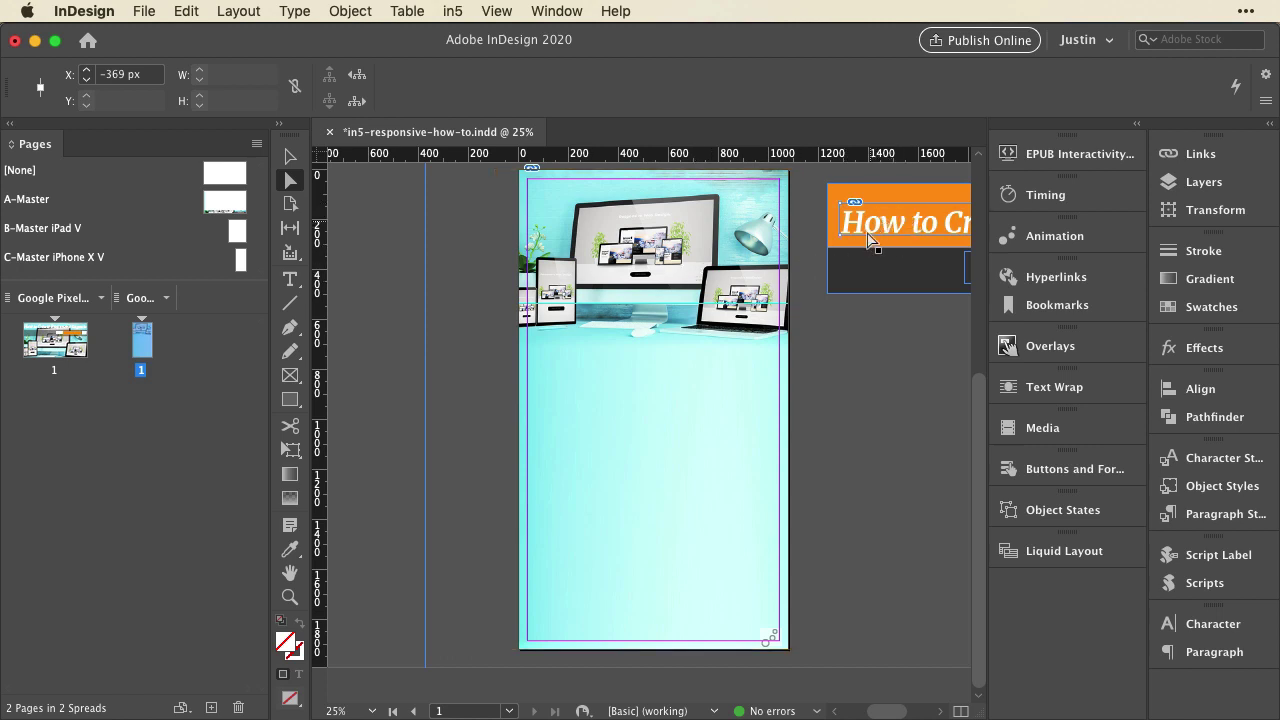
{"action": "left_click", "coordinate": [298, 160]}
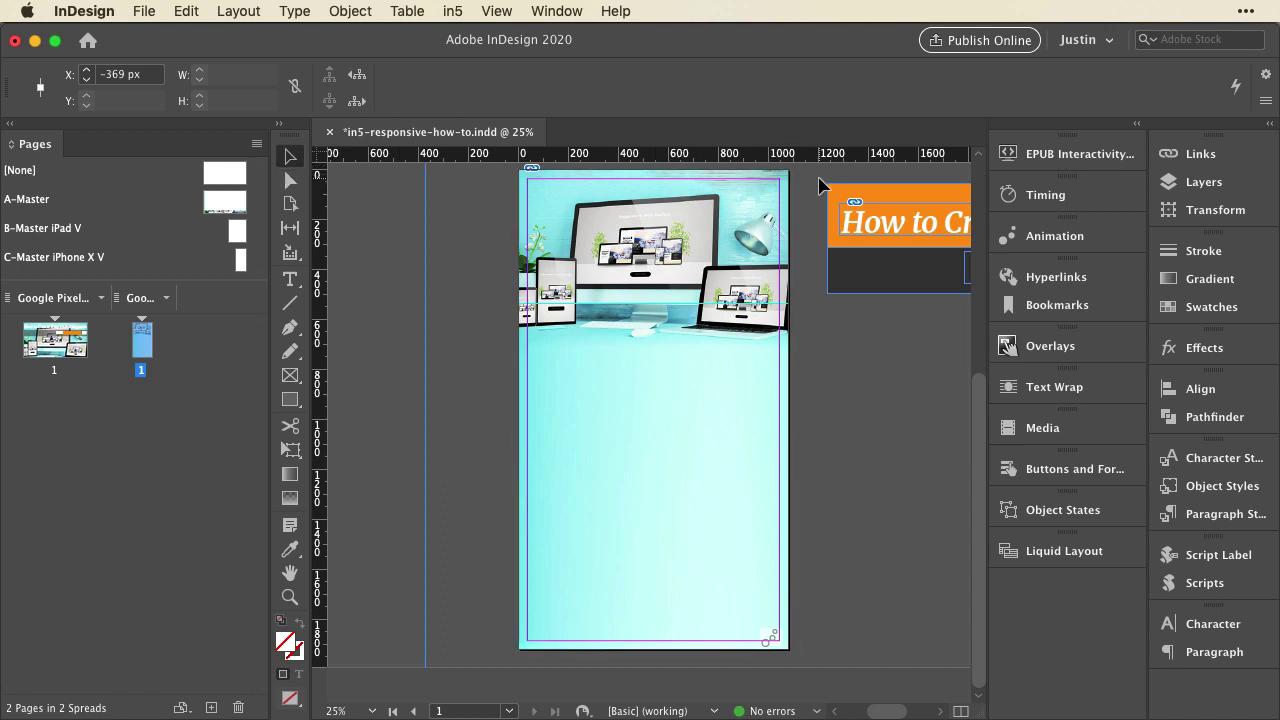
{"action": "left_click_drag", "start_coordinate": [818, 175], "coordinate": [971, 331]}
{"action": "left_click_drag", "start_coordinate": [880, 222], "coordinate": [549, 572]}
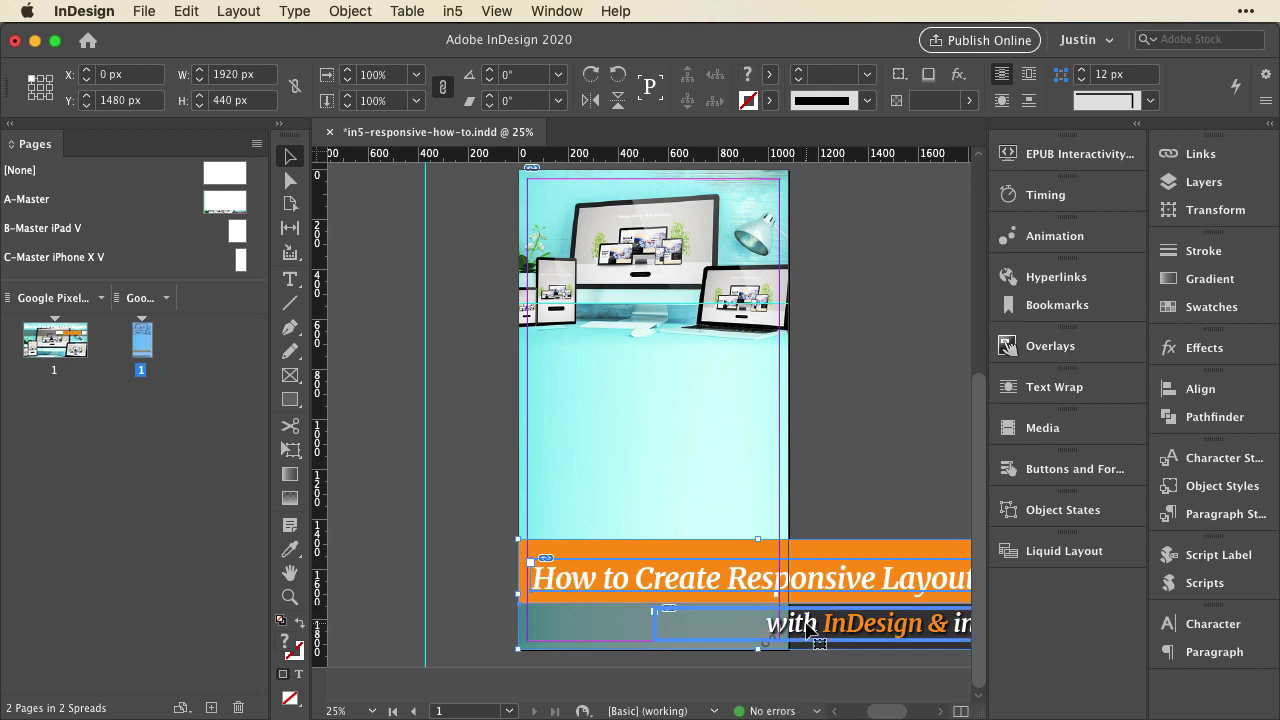
- Select all the text in the 'with InDesign & in5' subtitle frame
{"action": "left_click", "coordinate": [820, 629]}
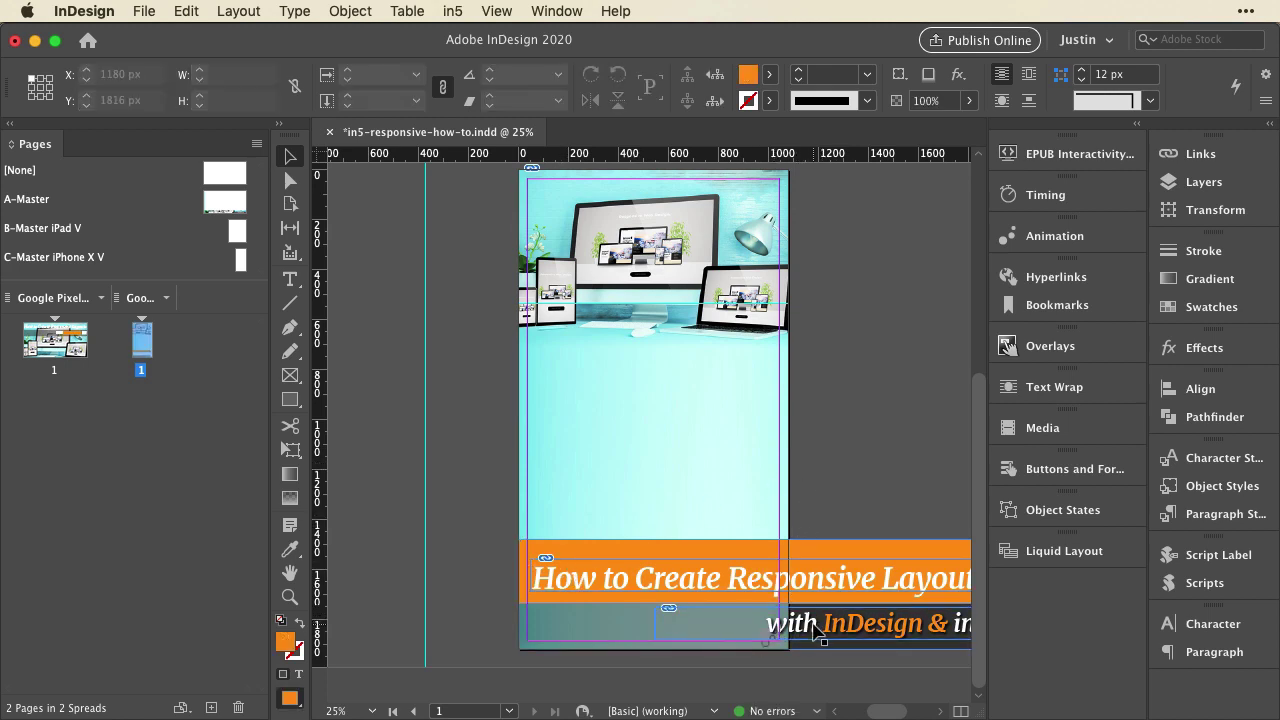
{"action": "double_click", "coordinate": [811, 617]}
{"action": "key", "text": "super+a"}
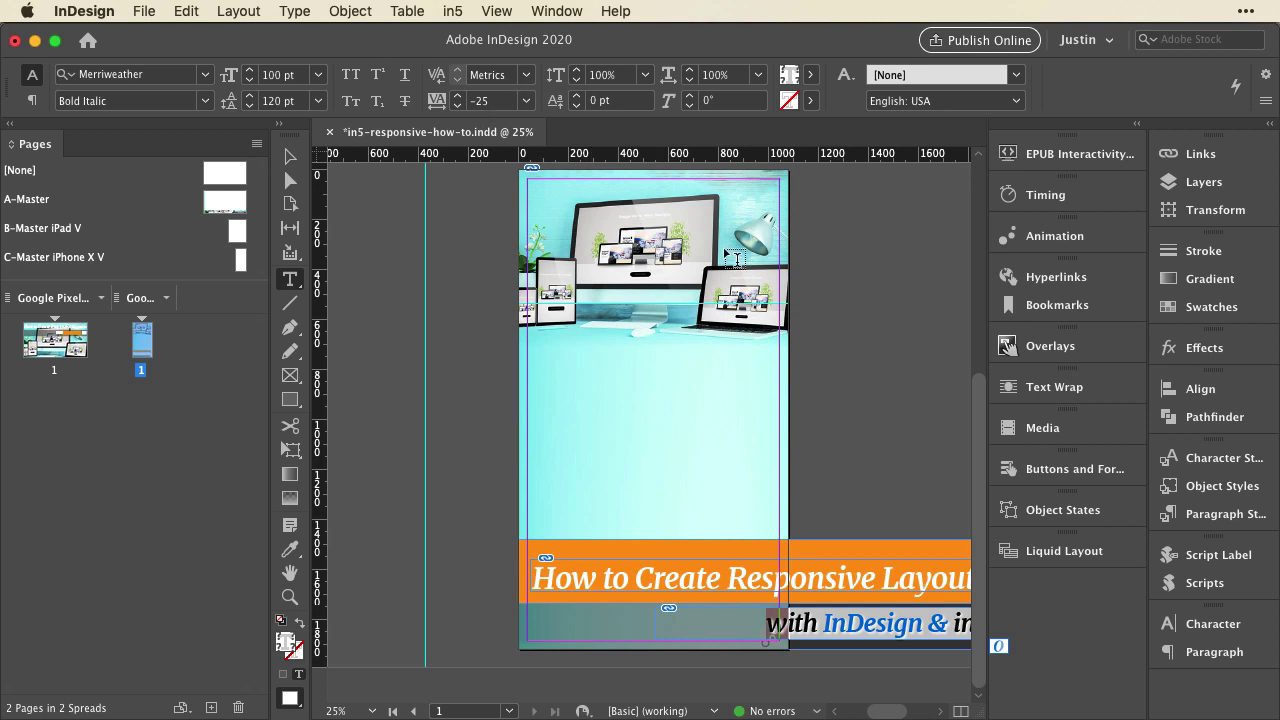
- Left-align the subtitle text in the Paragraph panel
{"action": "left_click", "coordinate": [1176, 650]}
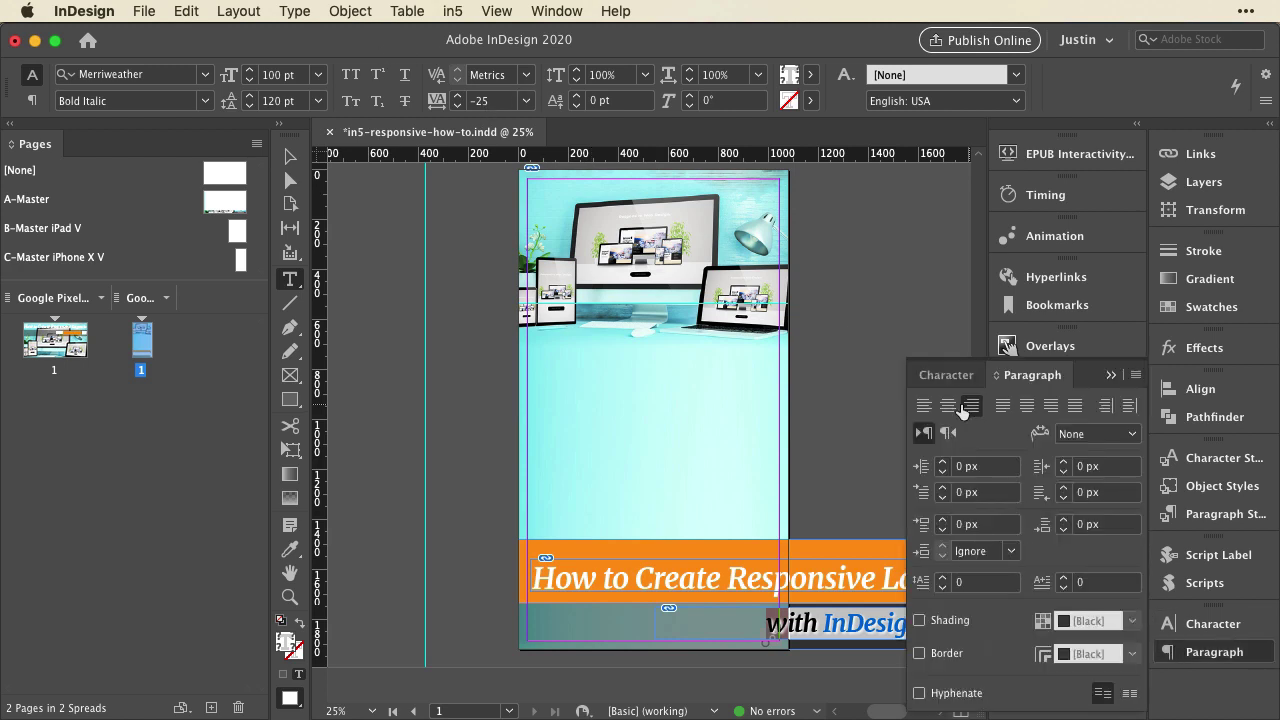
{"action": "left_click", "coordinate": [923, 405]}
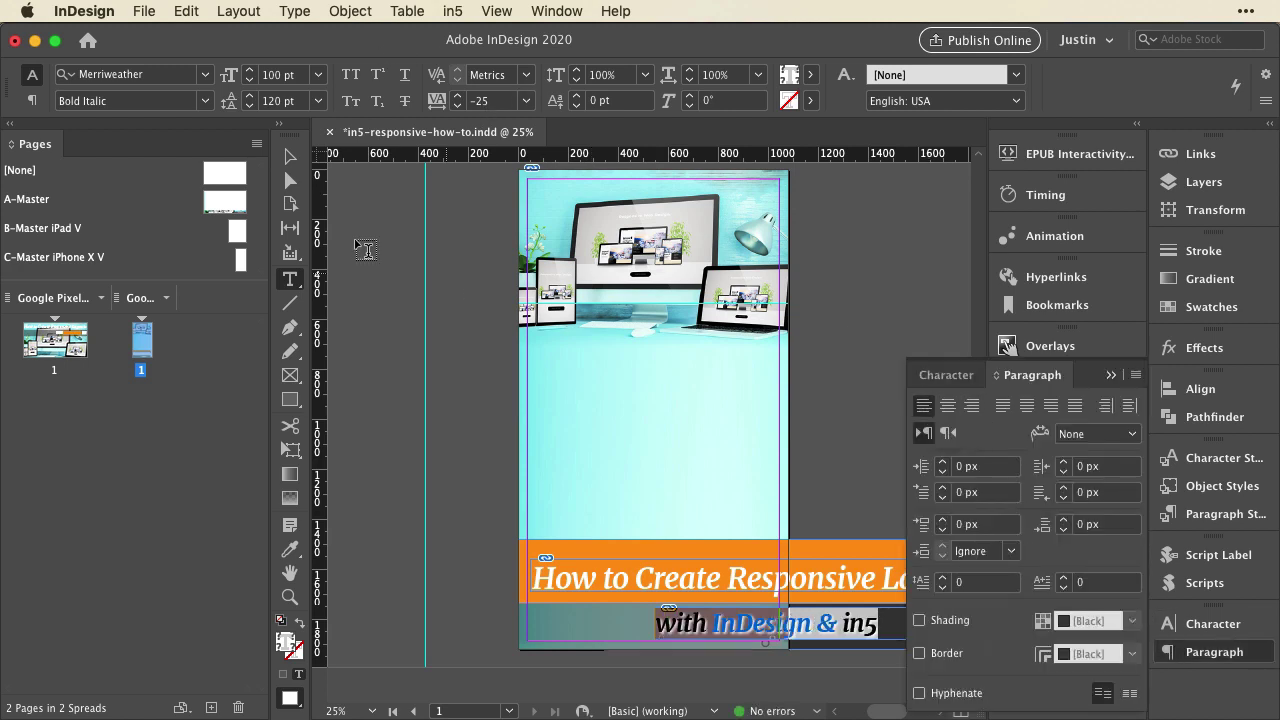
{"action": "left_click", "coordinate": [290, 156]}
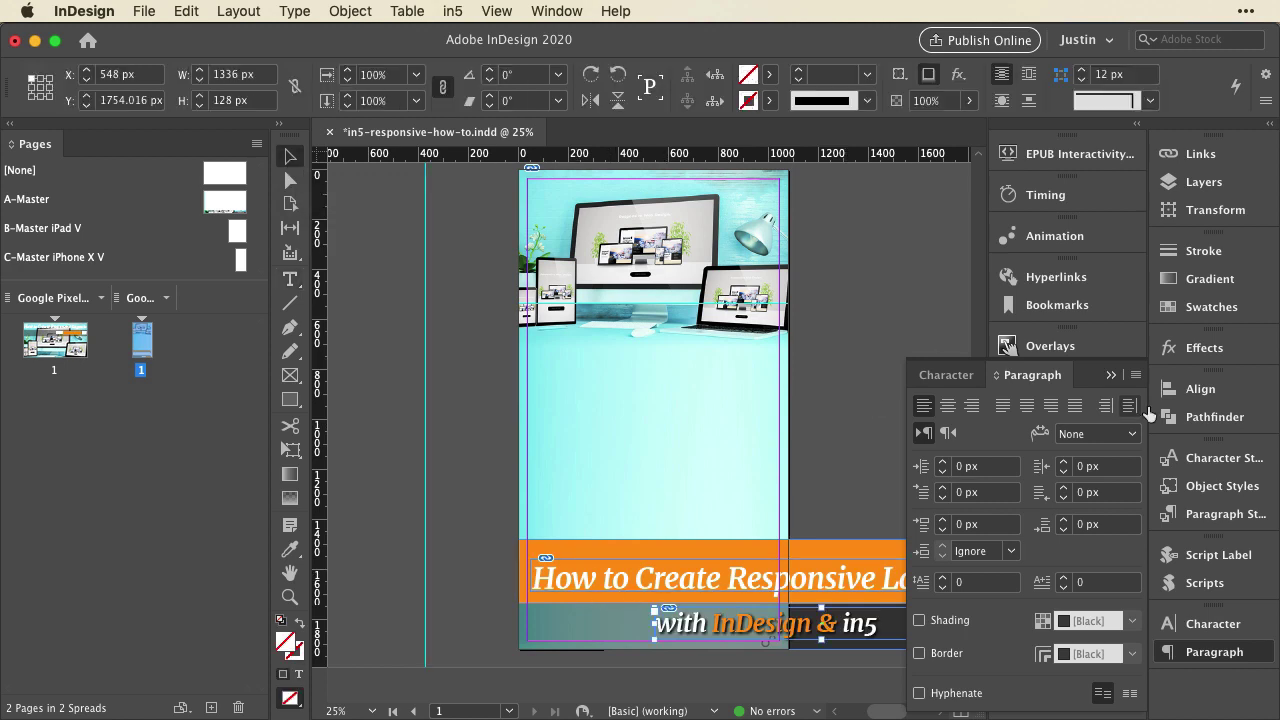
{"action": "left_click", "coordinate": [1180, 655]}
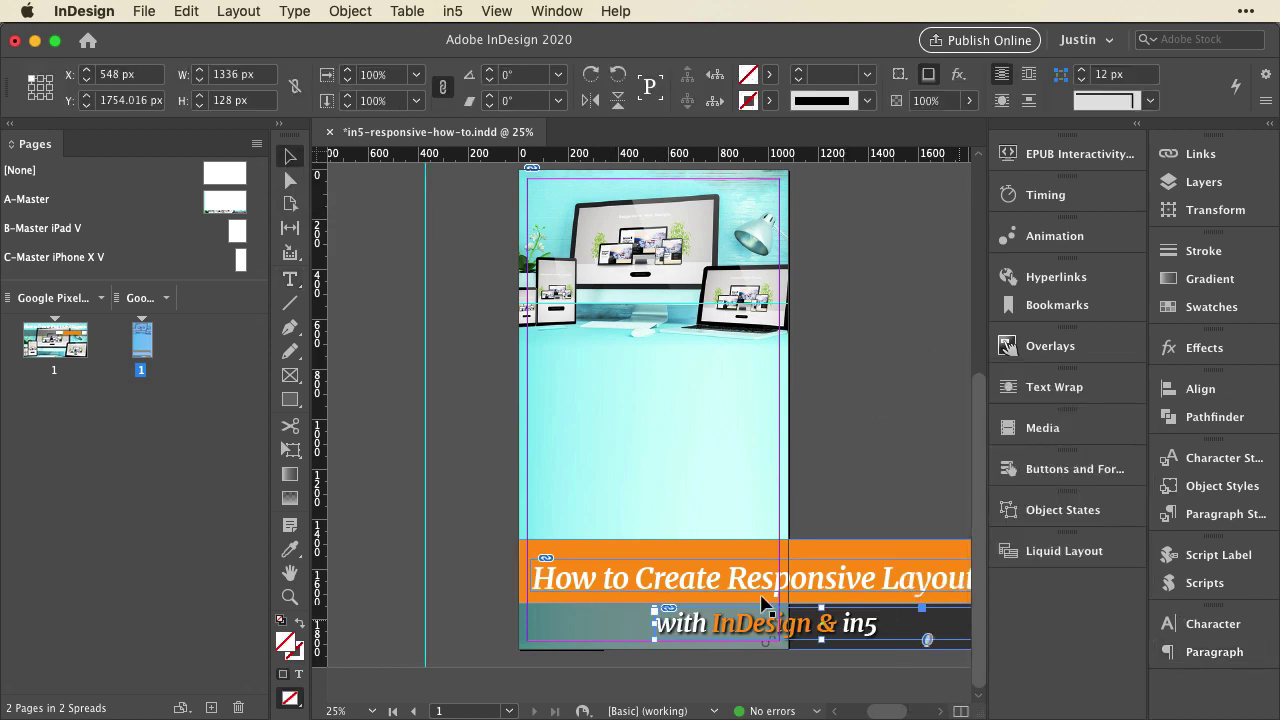
- Align the subtitle frame to the page's left edge with the Align panel
{"action": "left_click", "coordinate": [642, 574]}
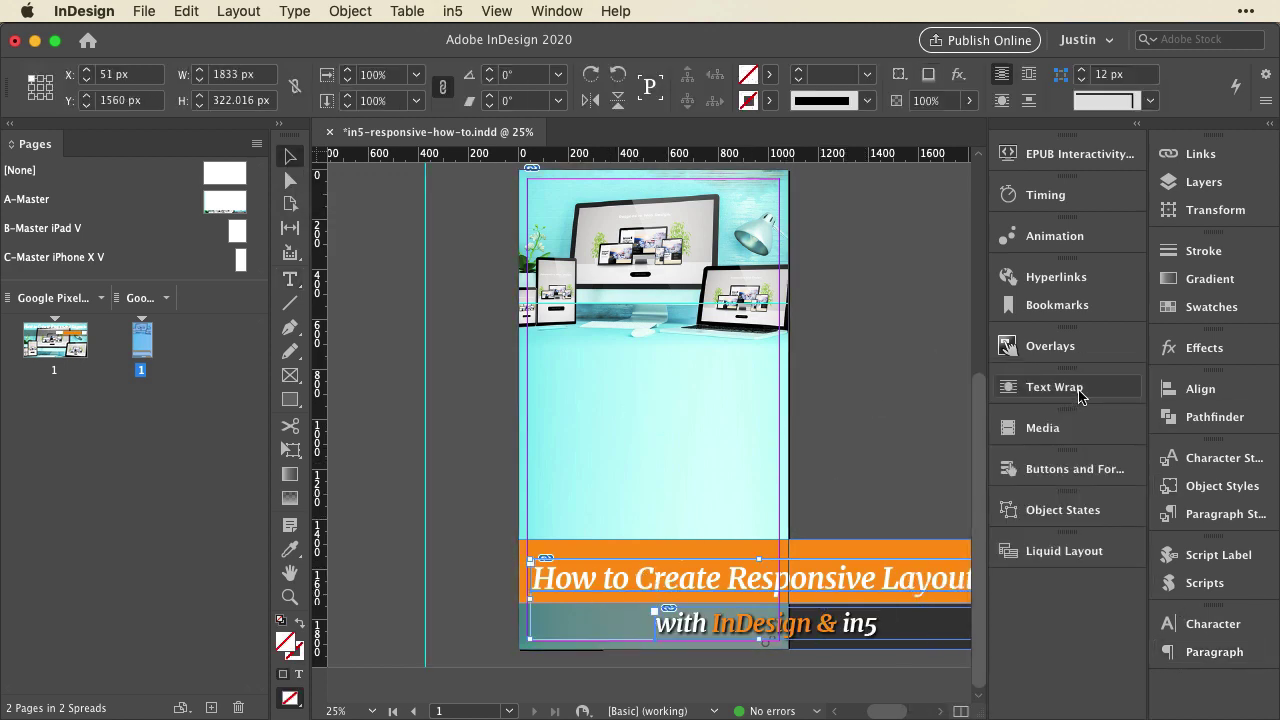
{"action": "left_click", "coordinate": [1200, 389]}
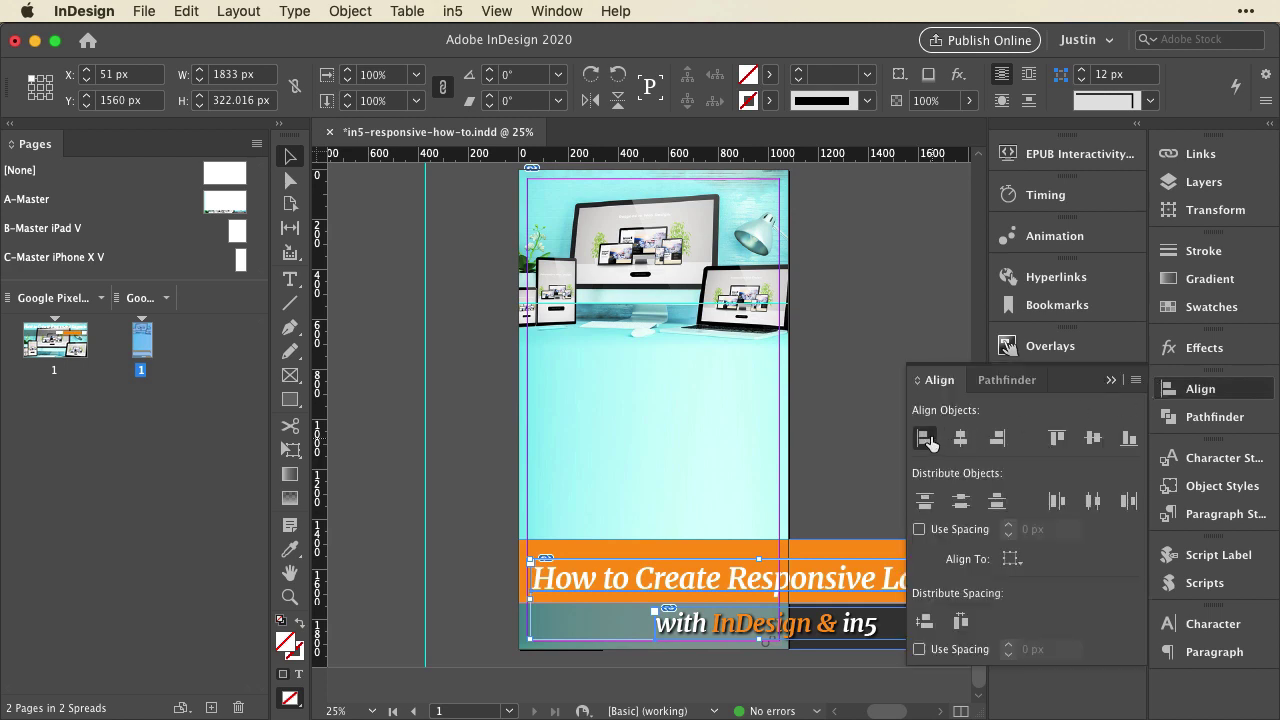
{"action": "left_click", "coordinate": [926, 439]}
{"action": "left_click", "coordinate": [852, 338]}
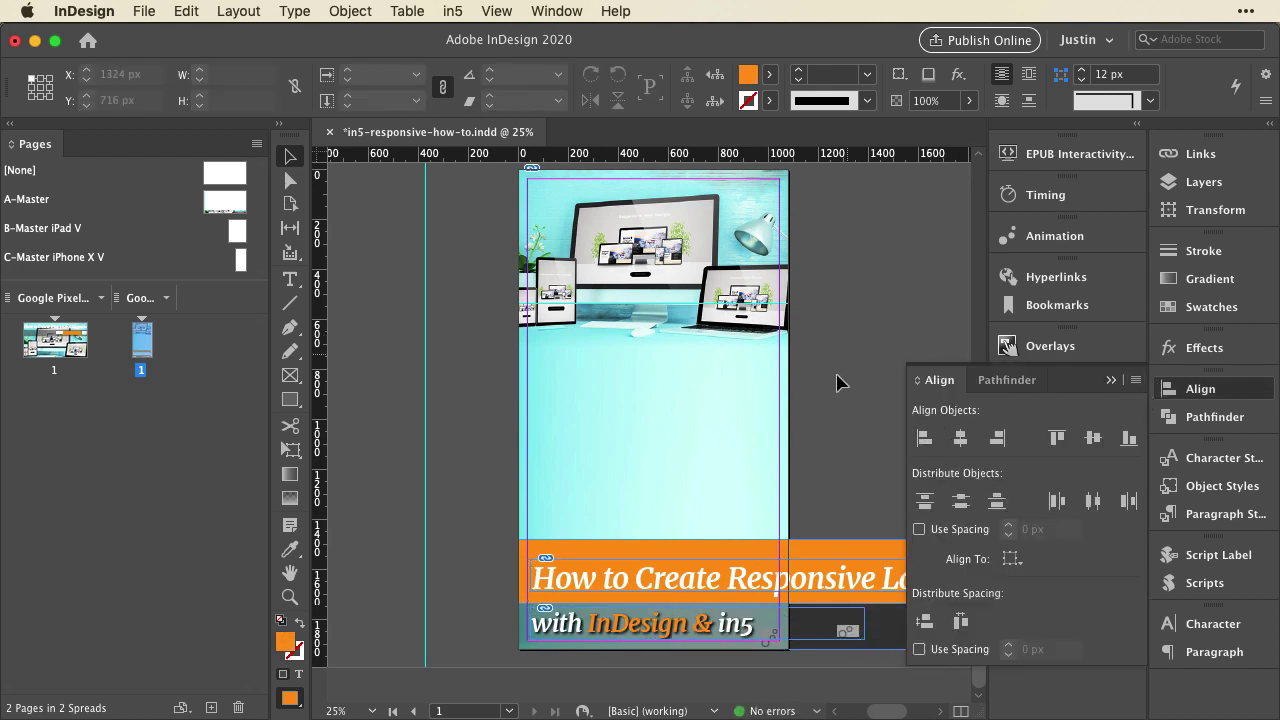
{"action": "left_click", "coordinate": [1188, 392]}
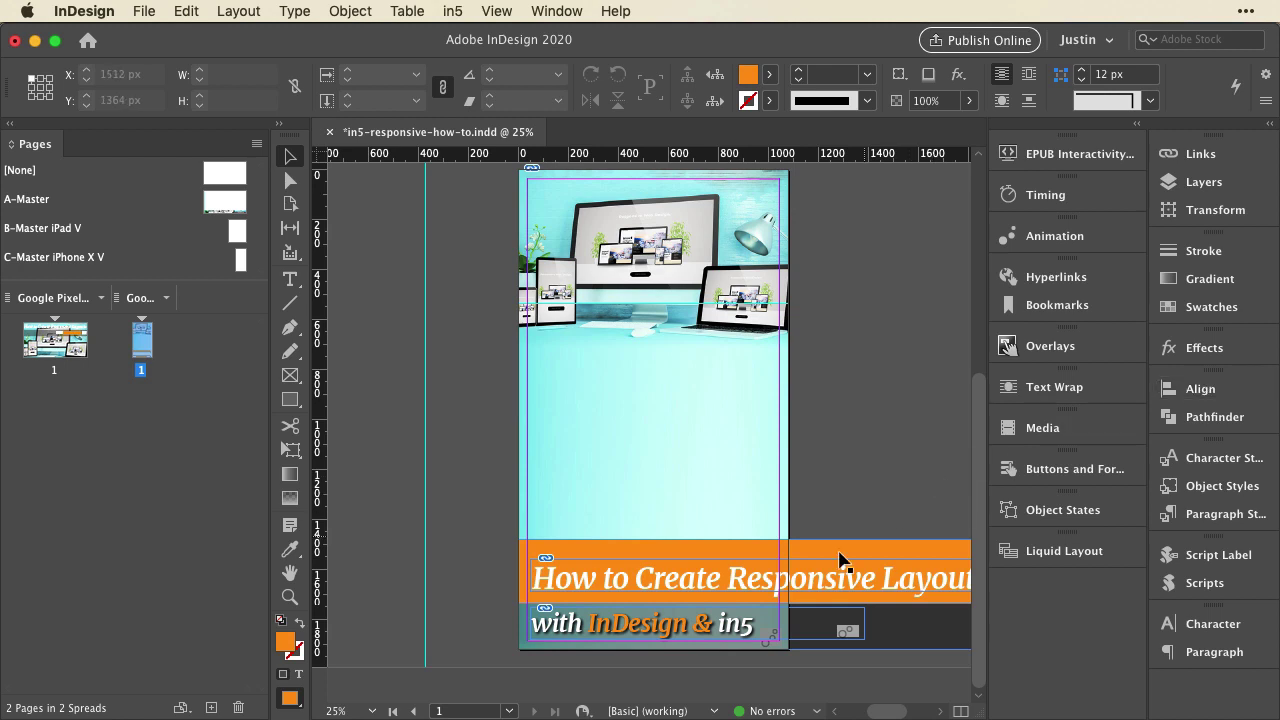
- Select the title line and reduce its font size to 80 pt
{"action": "triple_click", "coordinate": [760, 588]}
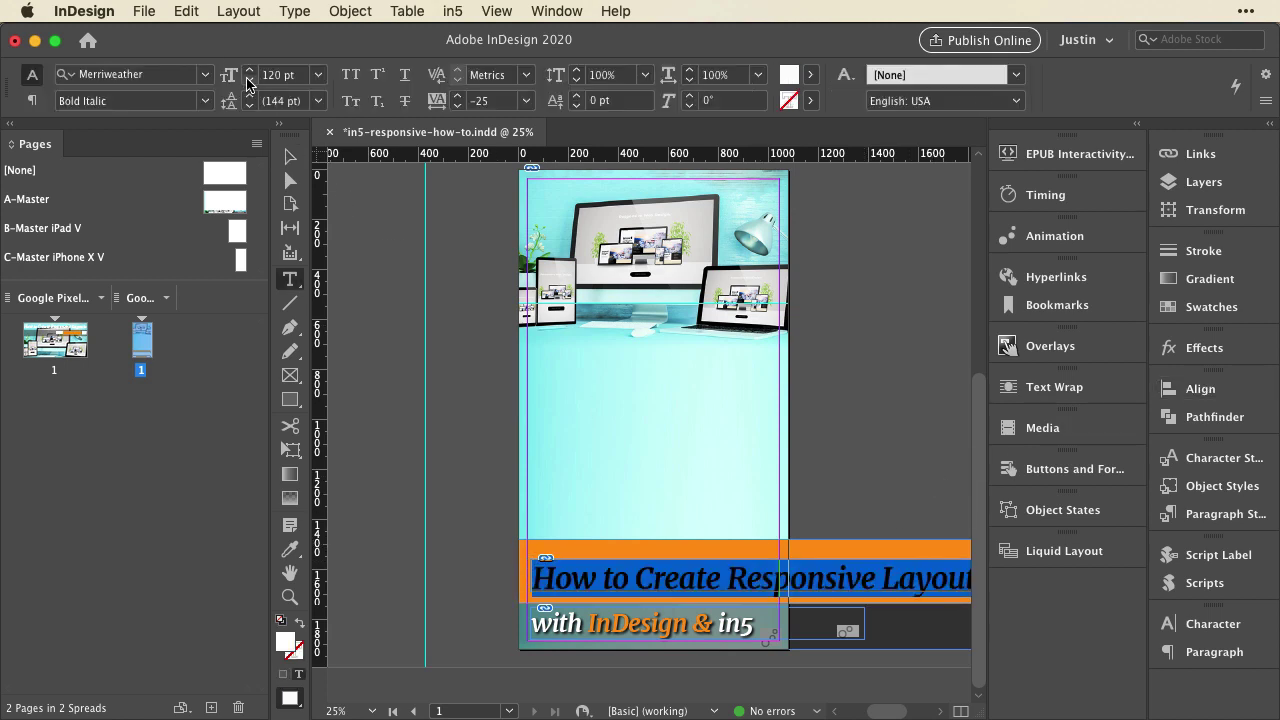
{"action": "left_click", "coordinate": [249, 84]}
{"action": "left_click", "coordinate": [249, 84]}
{"action": "left_click", "coordinate": [249, 84]}
{"action": "left_click", "coordinate": [249, 84]}
{"action": "left_click", "coordinate": [1242, 518]}
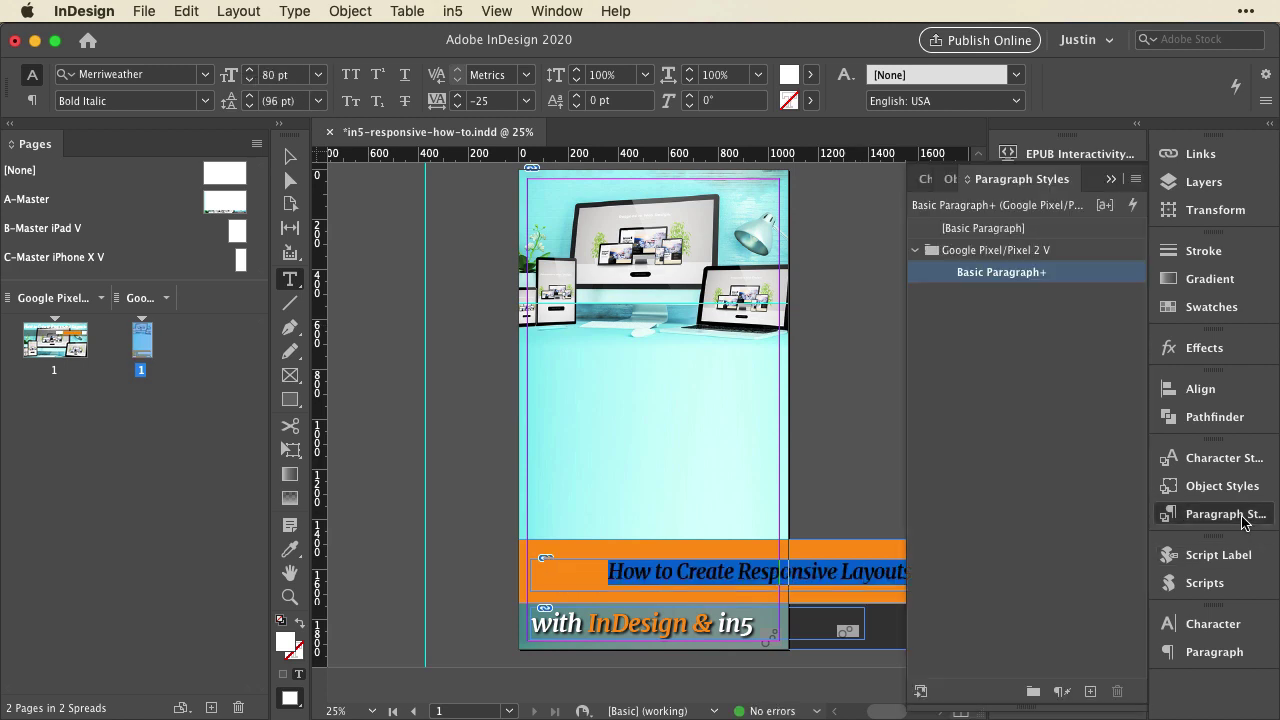
{"action": "left_click", "coordinate": [1236, 518]}
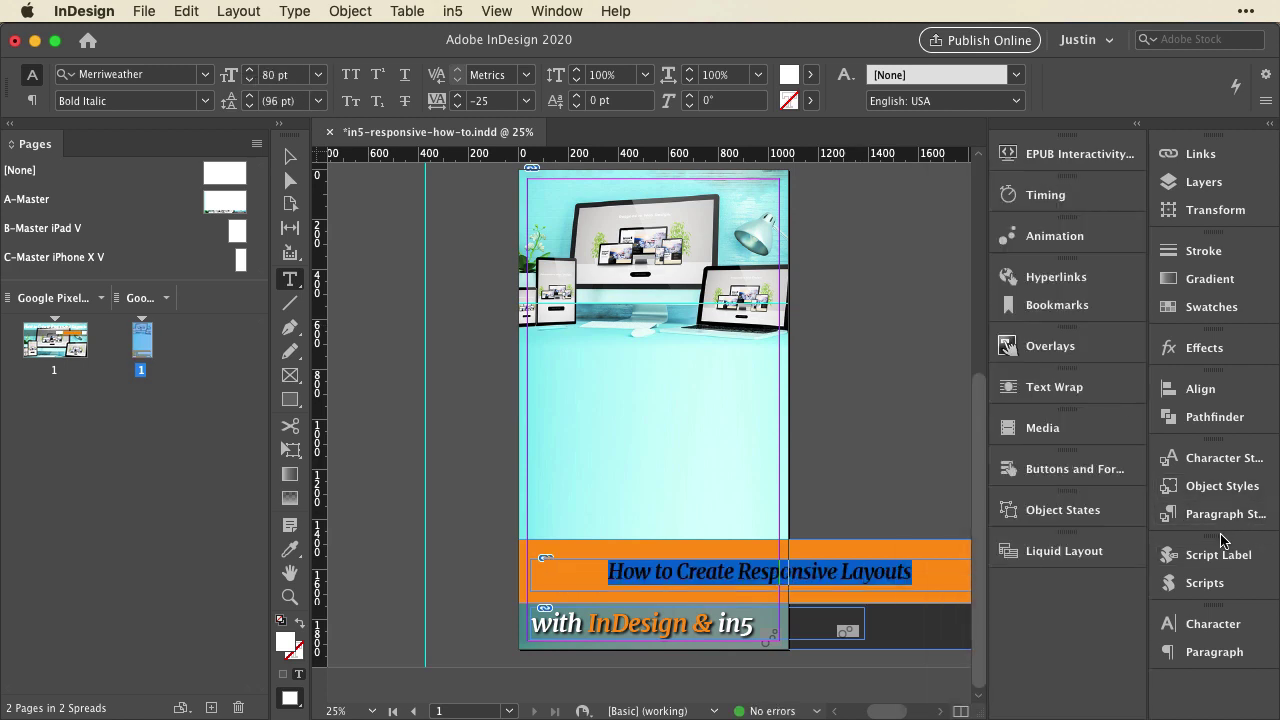
- Left-align the title and try 60–70 pt before returning it to 80 pt
{"action": "left_click", "coordinate": [1219, 652]}
{"action": "left_click", "coordinate": [922, 406]}
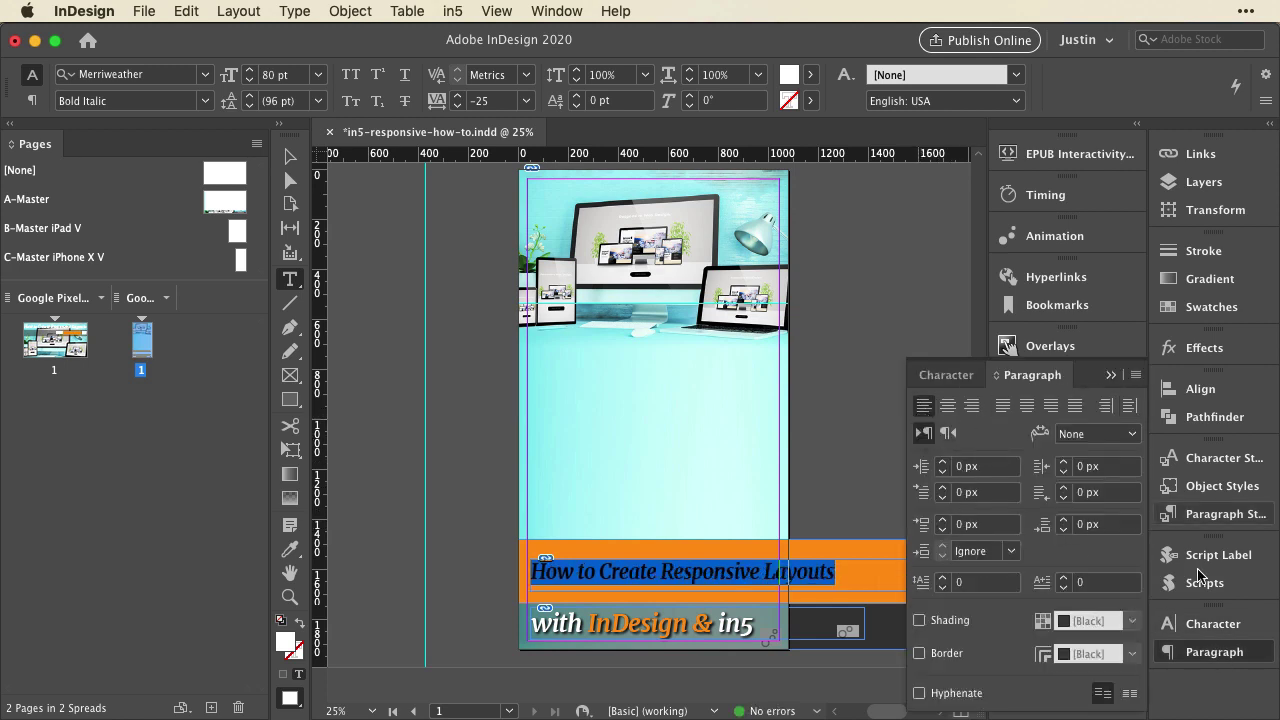
{"action": "left_click", "coordinate": [1204, 626]}
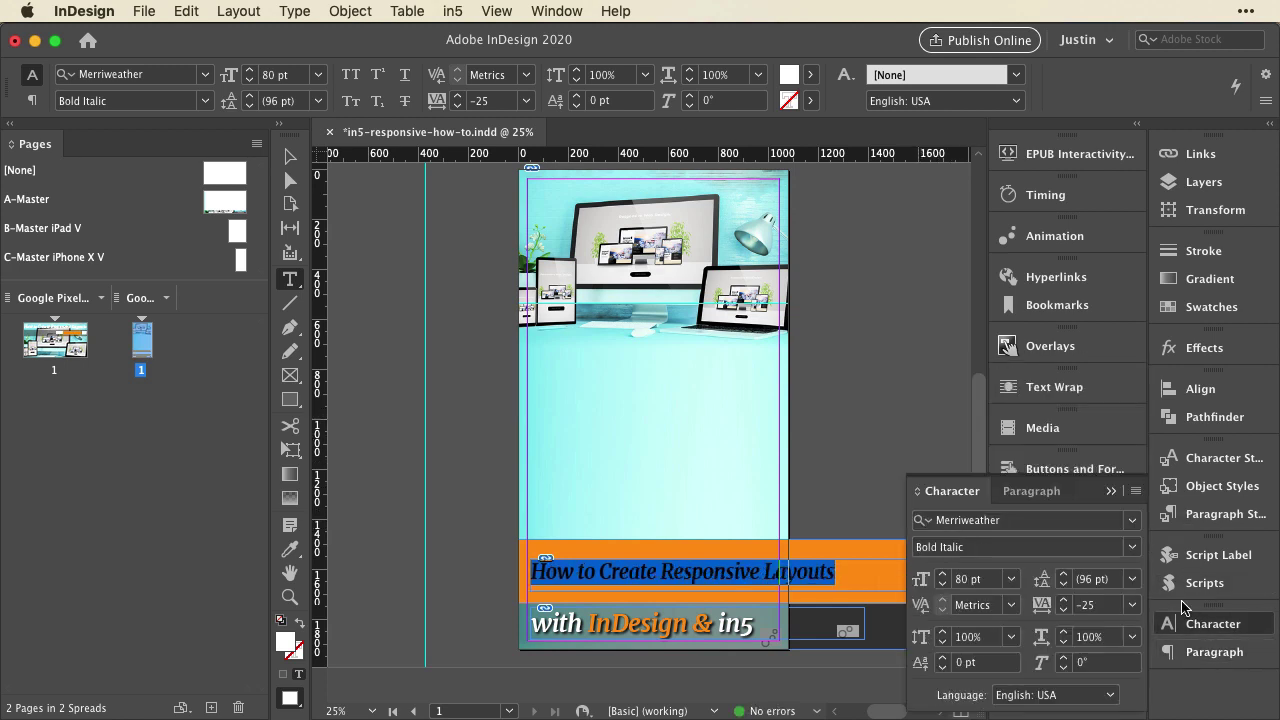
{"action": "left_click", "coordinate": [942, 585], "text": "shift"}
{"action": "left_click", "coordinate": [942, 585], "text": "shift"}
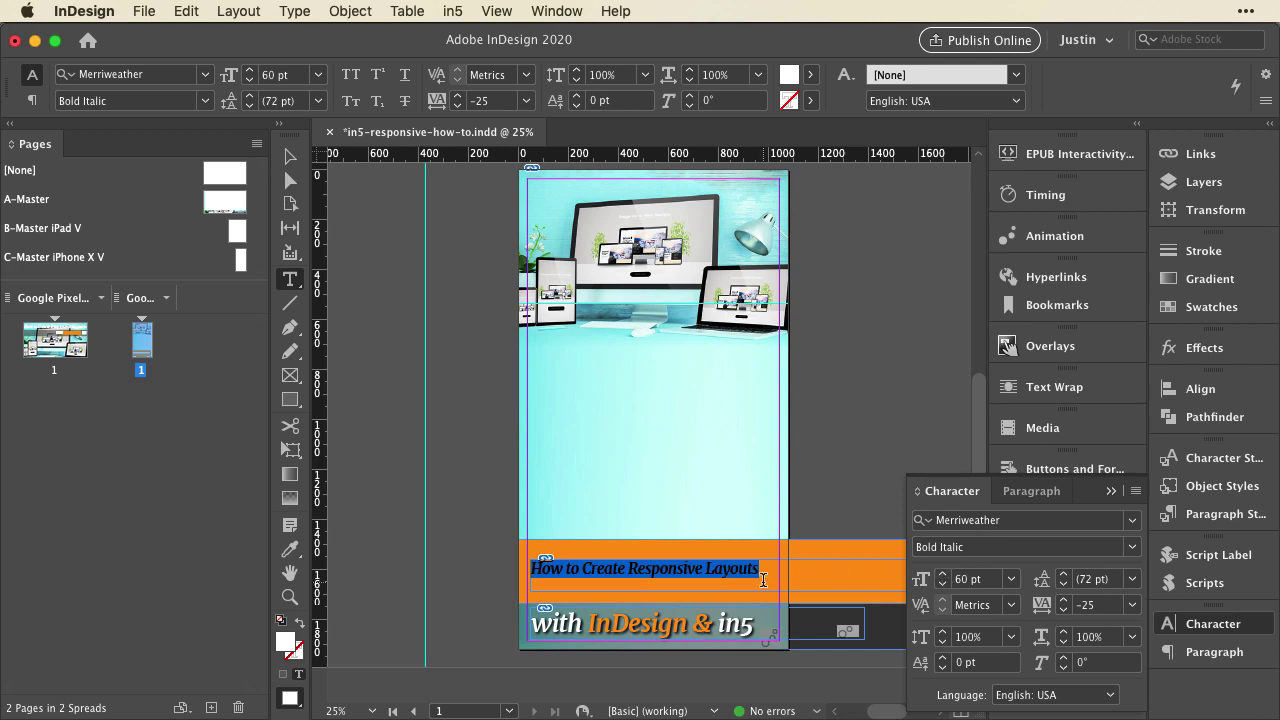
{"action": "left_click", "coordinate": [942, 574], "text": "shift"}
{"action": "left_click", "coordinate": [942, 574], "text": "shift"}
{"action": "left_click", "coordinate": [683, 630]}
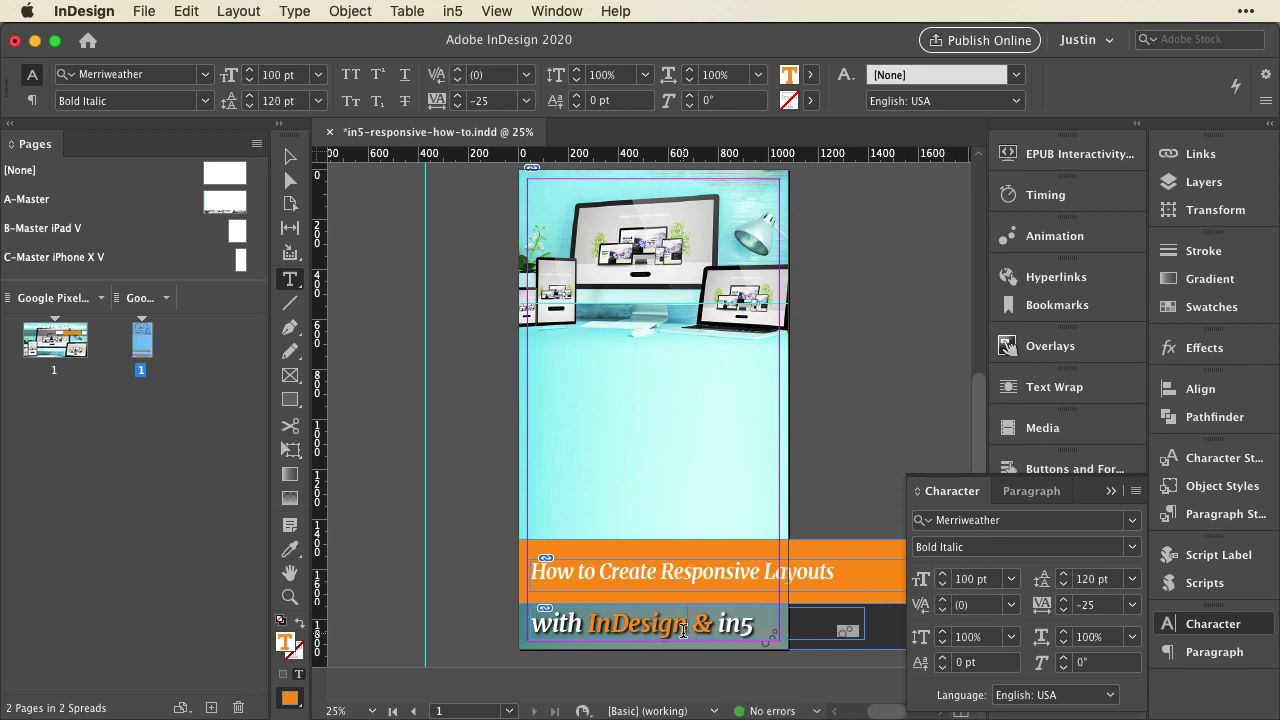
- Enlarge the 'How to Create Responsive Layouts' title to 120 pt, then deselect it
{"action": "triple_click", "coordinate": [733, 568]}
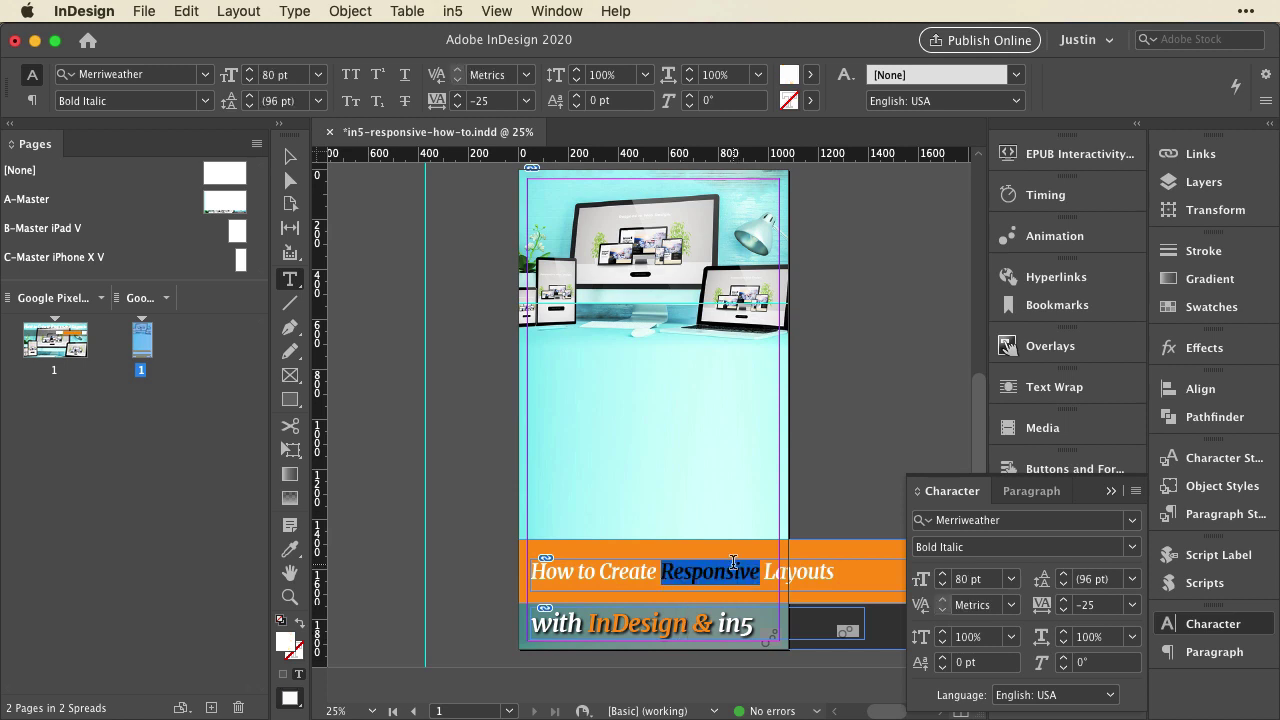
{"action": "left_click", "coordinate": [943, 575], "text": "shift"}
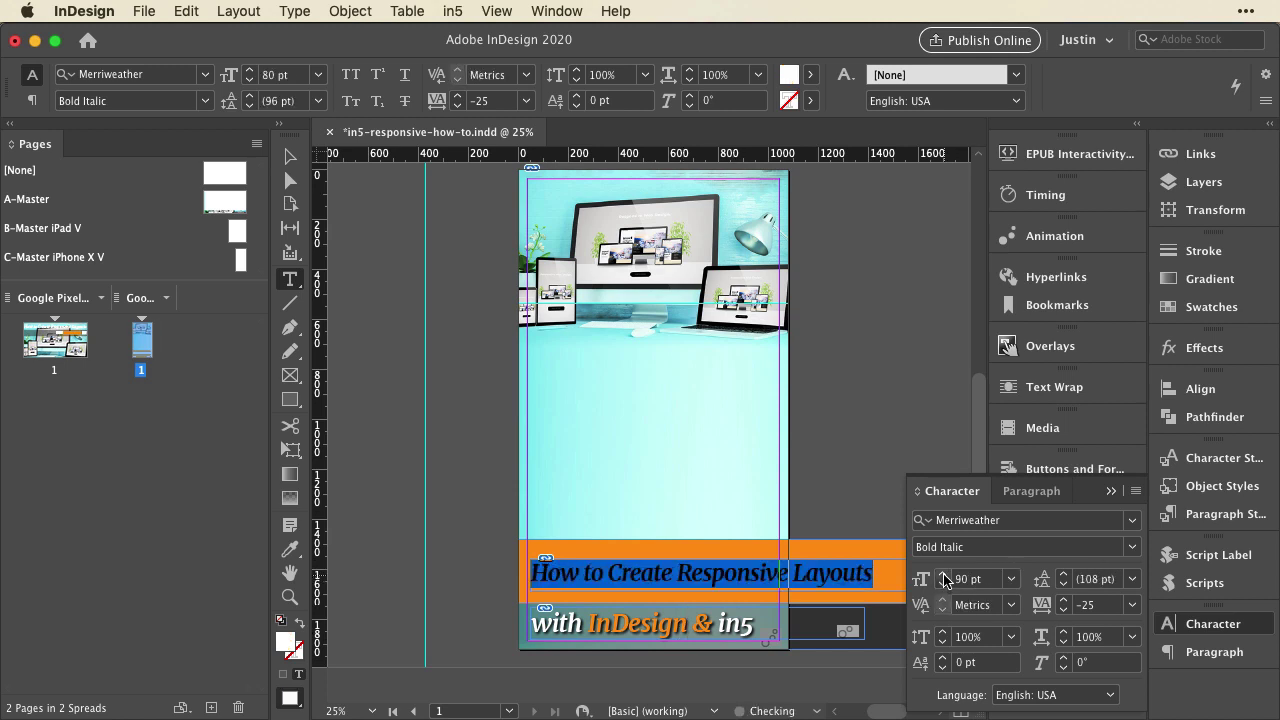
{"action": "left_click", "coordinate": [943, 576], "text": "shift"}
{"action": "left_click", "coordinate": [943, 576], "text": "shift"}
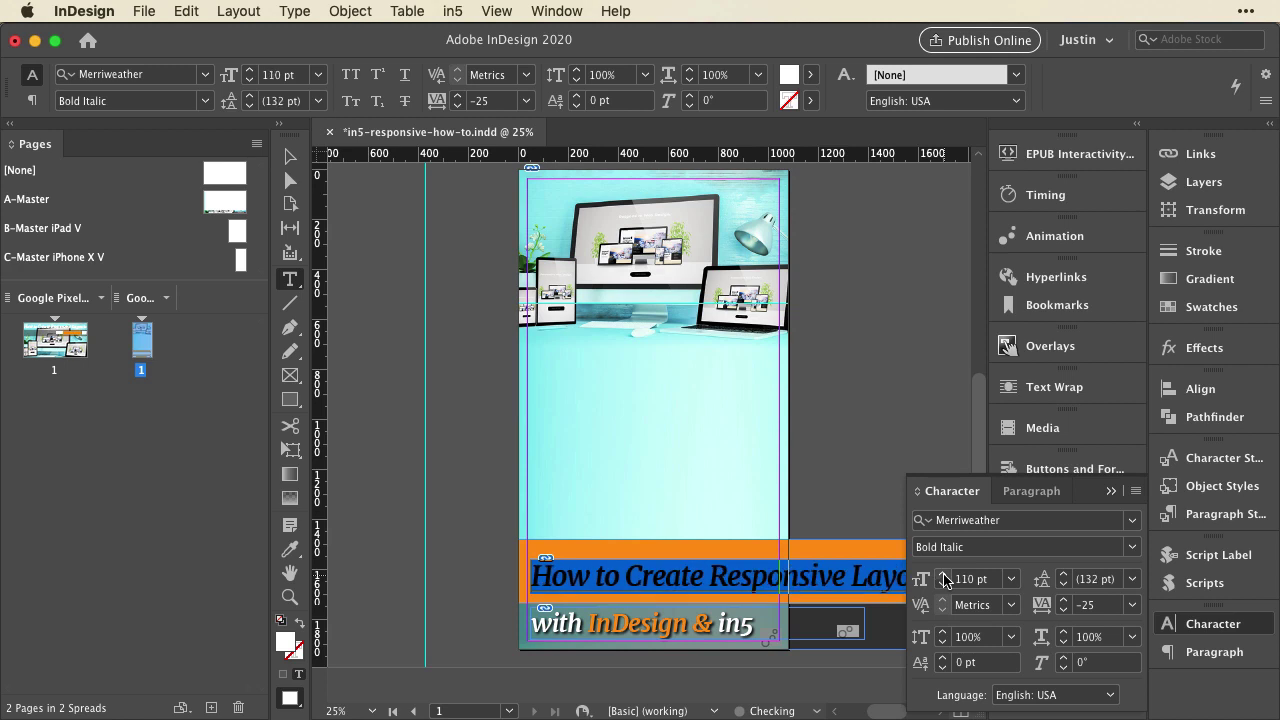
{"action": "left_click", "coordinate": [943, 576], "text": "shift"}
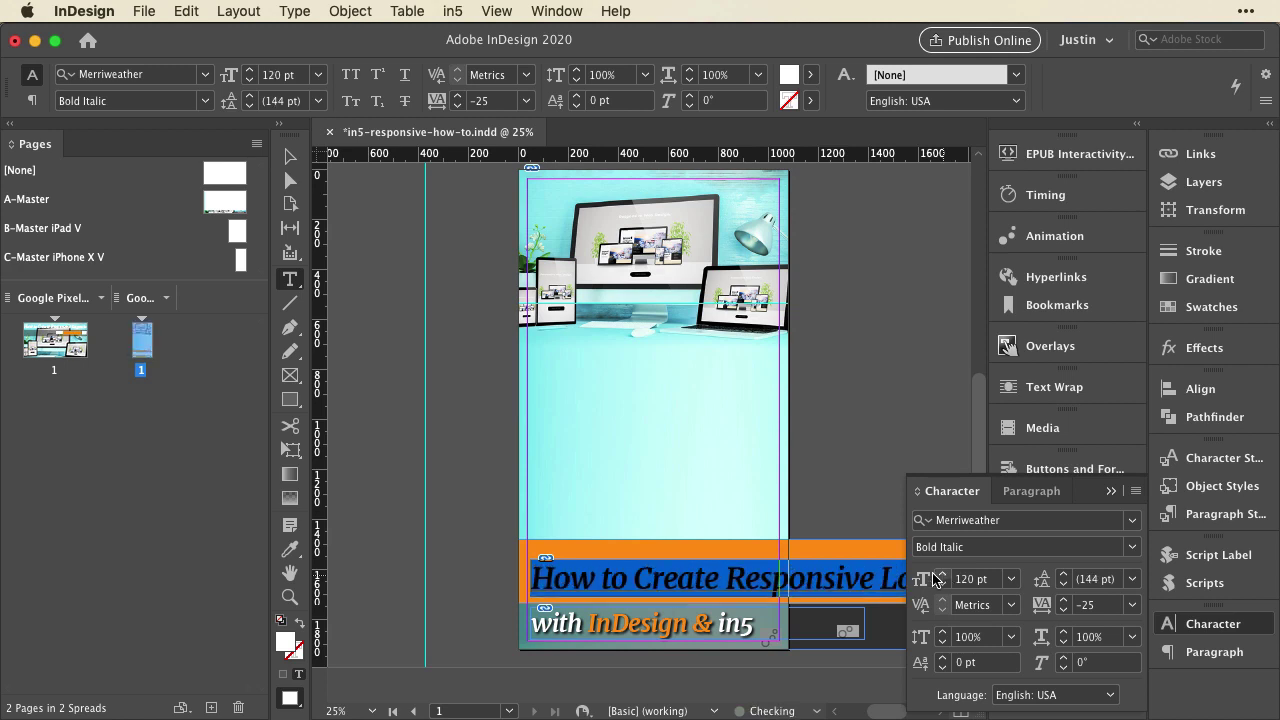
{"action": "left_click", "coordinate": [290, 156]}
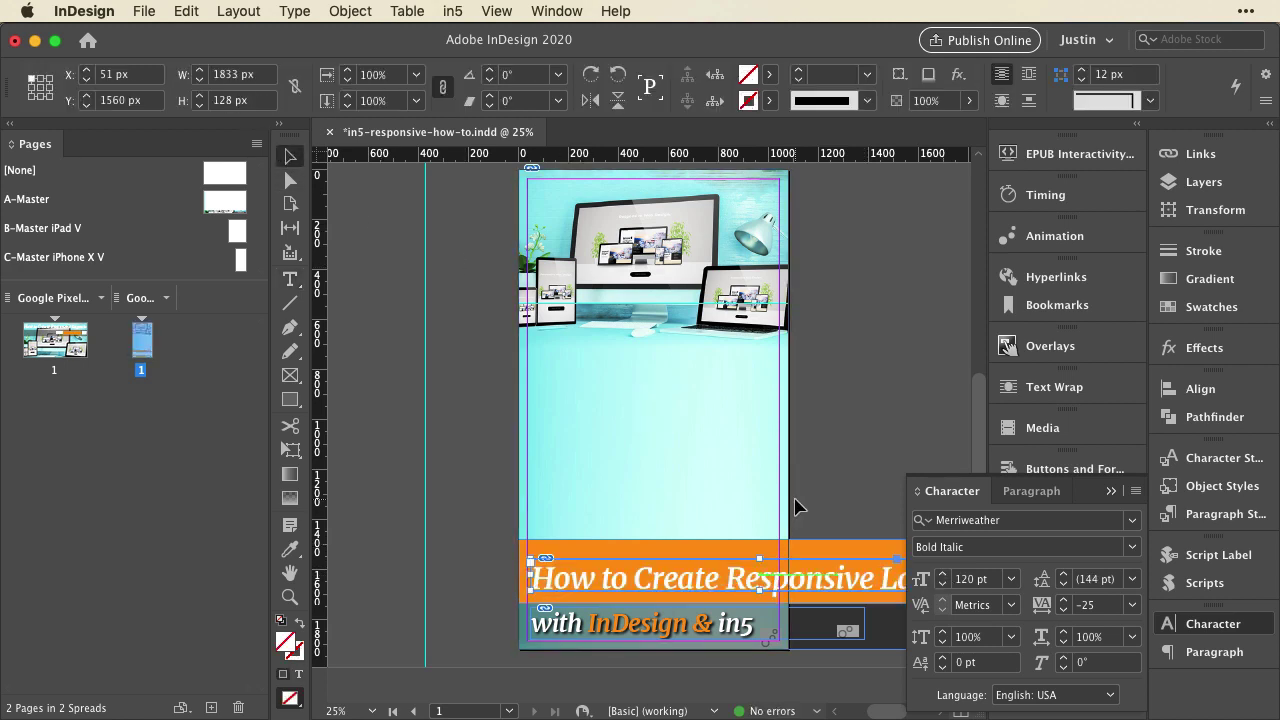
{"action": "left_click", "coordinate": [680, 550]}
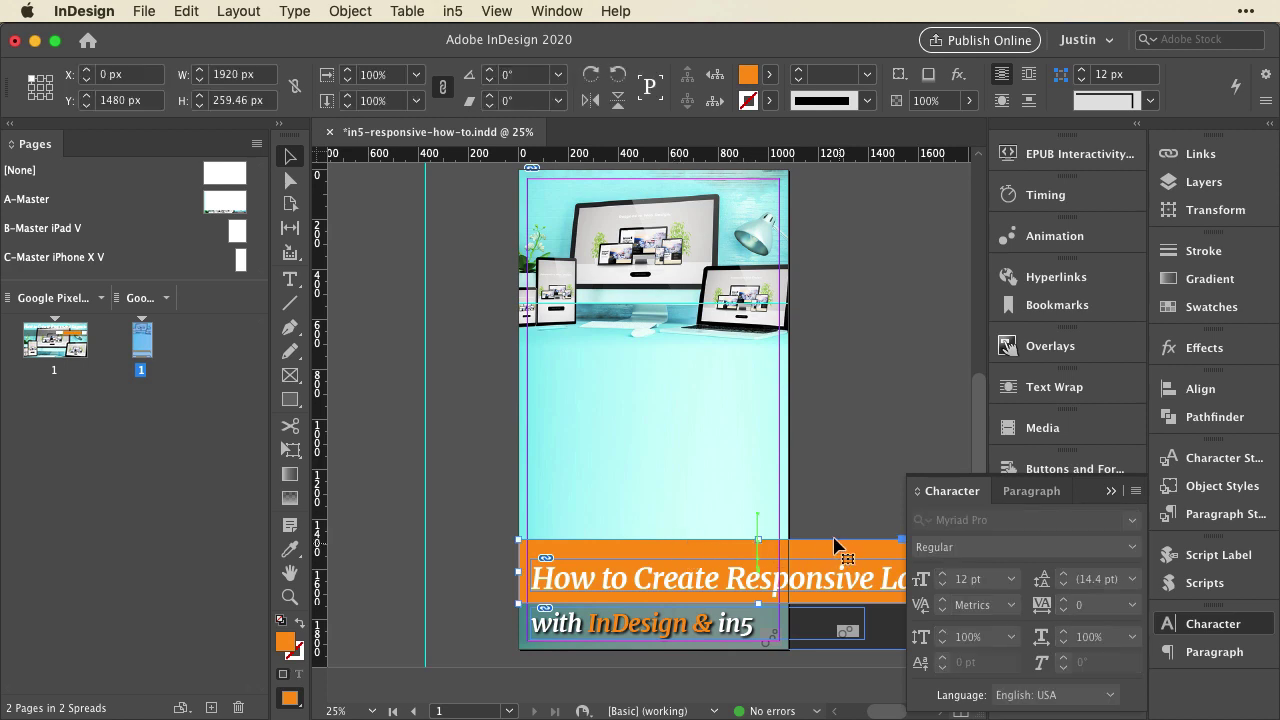
{"action": "left_click", "coordinate": [838, 507]}
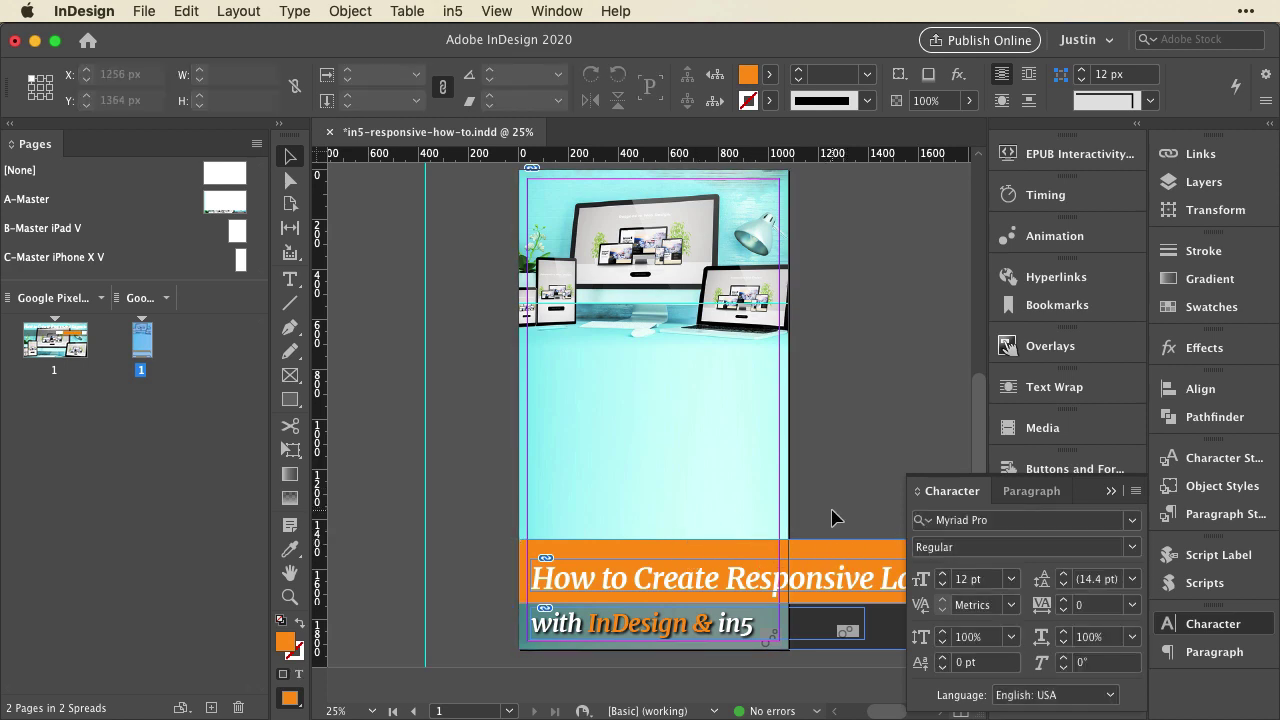
- Trim the orange band to the page width and make it 427.46 px tall
{"action": "left_click_drag", "start_coordinate": [830, 509], "coordinate": [705, 509]}
{"action": "left_click", "coordinate": [1213, 623]}
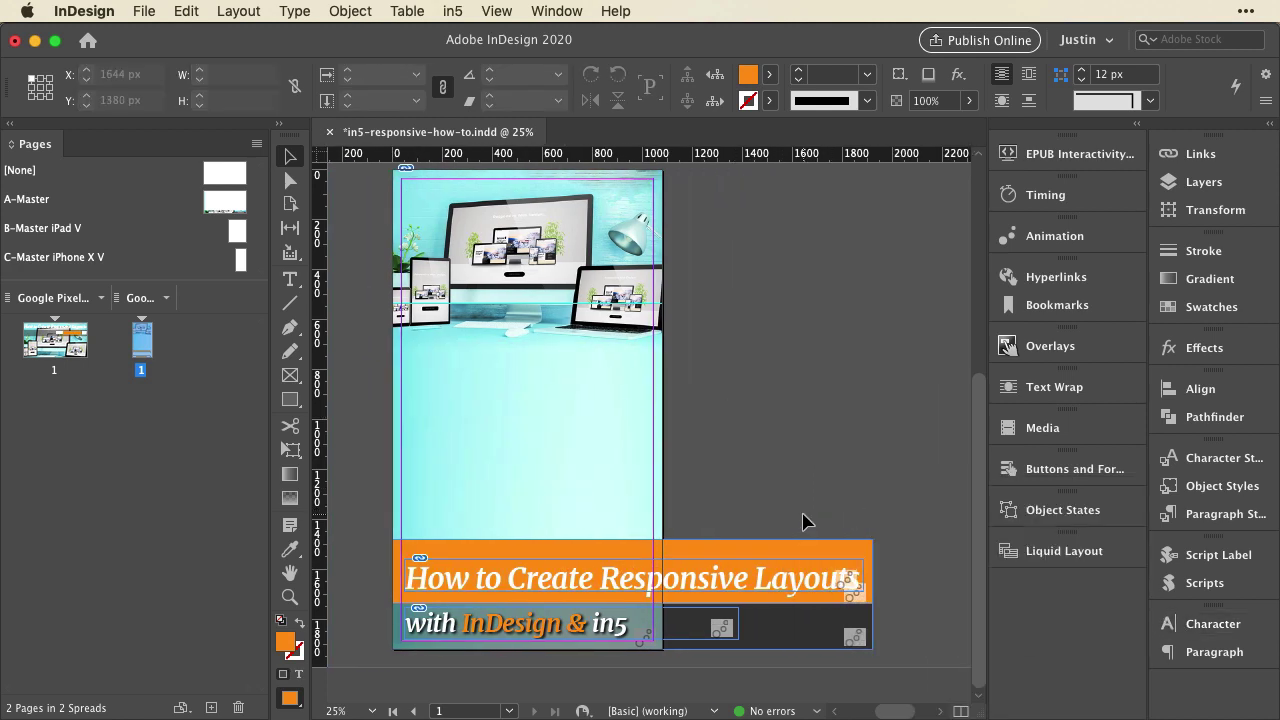
{"action": "left_click", "coordinate": [828, 622]}
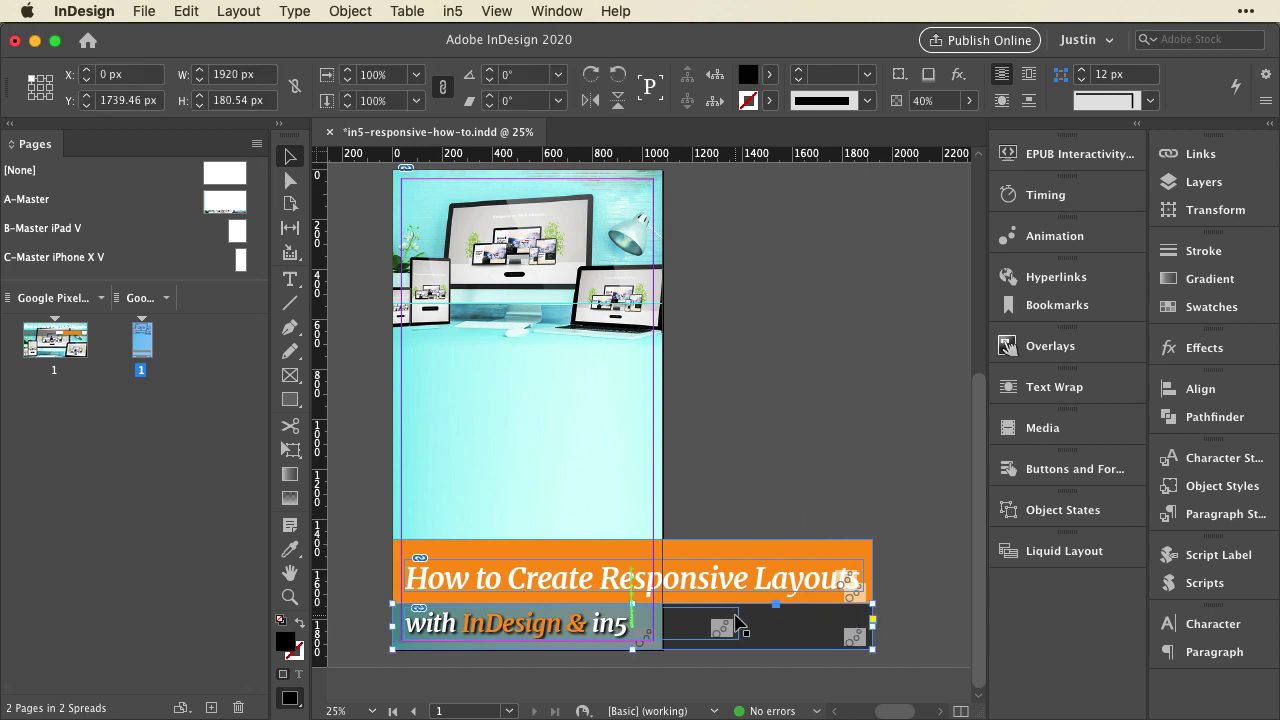
{"action": "left_click", "coordinate": [838, 556]}
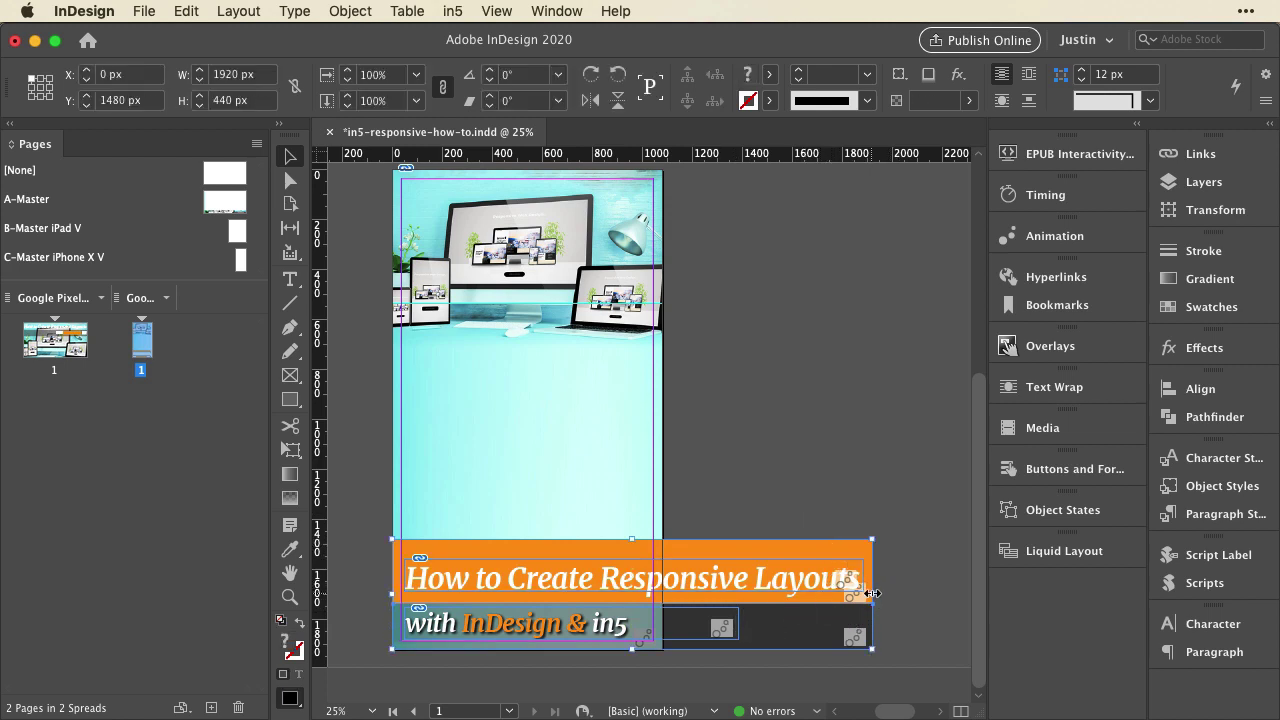
{"action": "left_click_drag", "start_coordinate": [873, 594], "coordinate": [663, 594]}
{"action": "left_click", "coordinate": [712, 495]}
{"action": "left_click", "coordinate": [526, 546]}
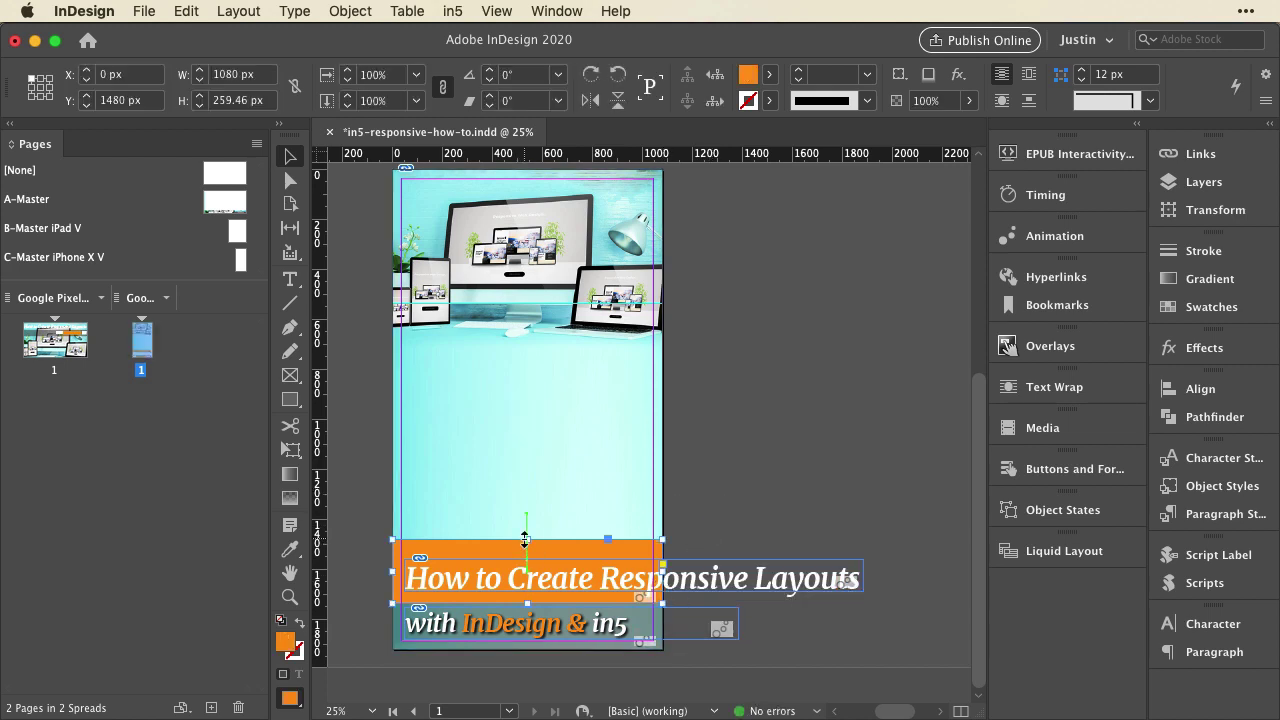
{"action": "left_click_drag", "start_coordinate": [525, 538], "coordinate": [522, 497]}
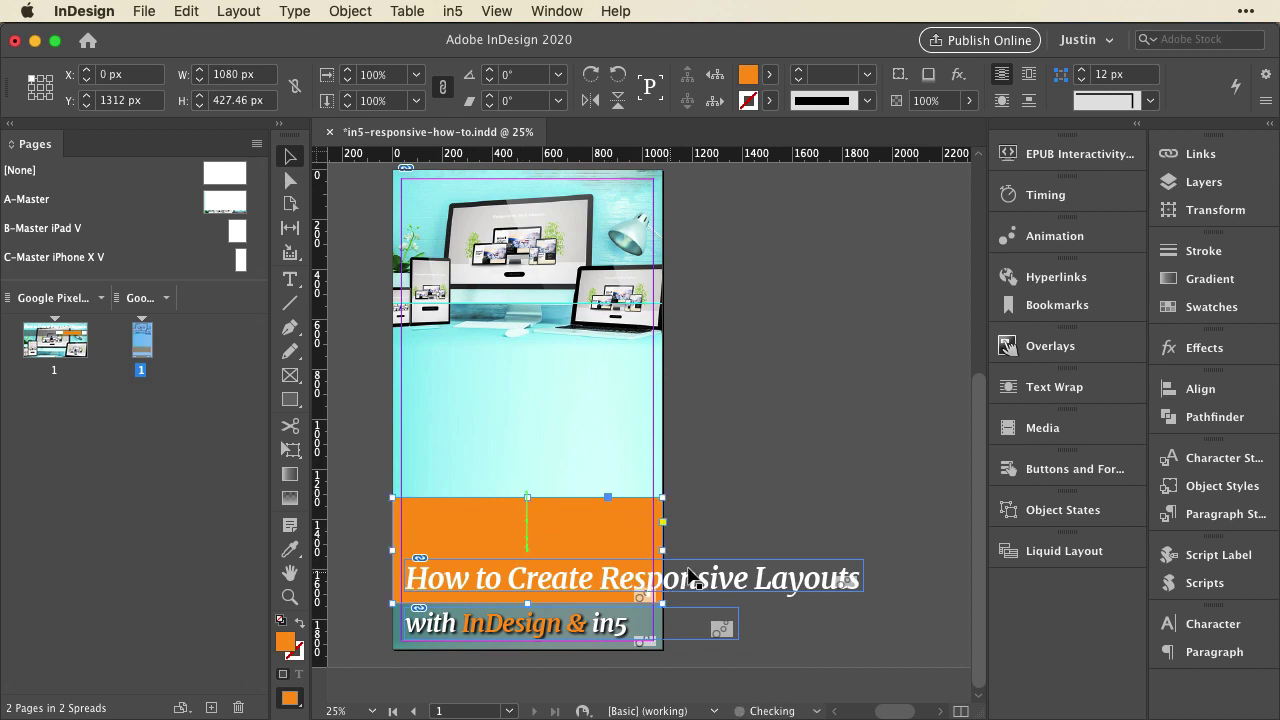
- Narrow the title and subtitle text frames to fit within the 1080 px page
{"action": "left_click", "coordinate": [700, 580]}
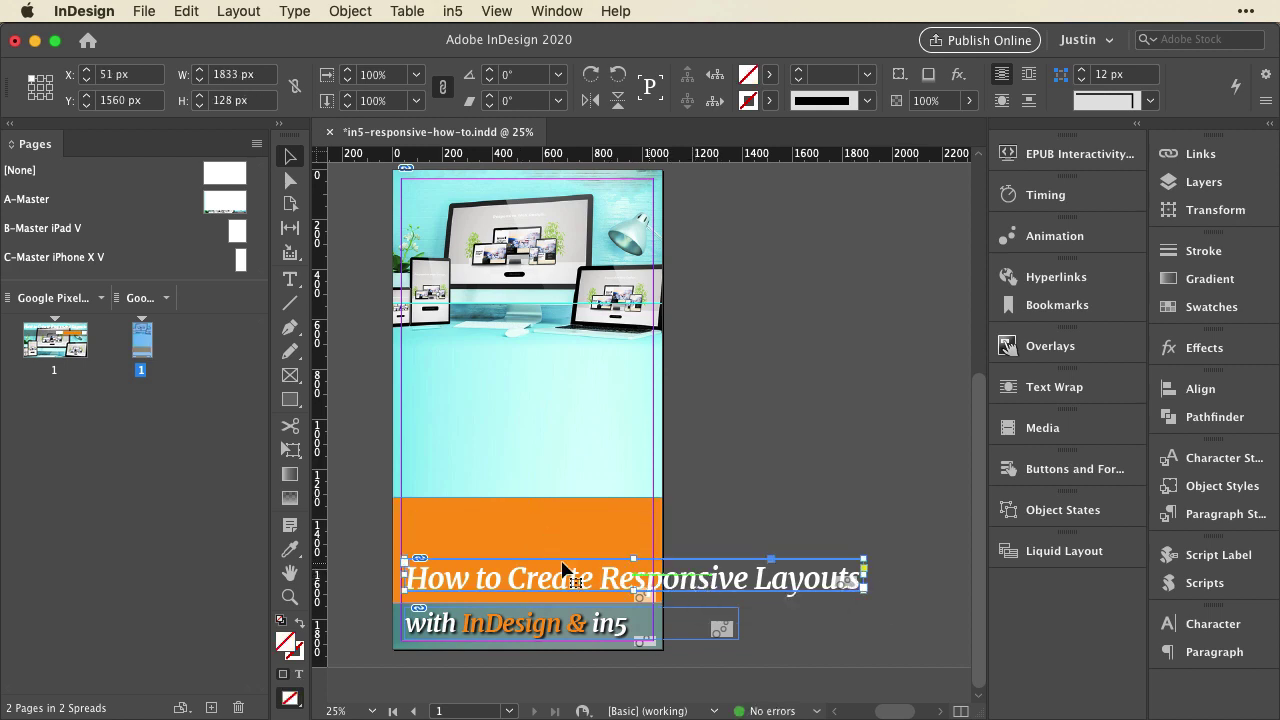
{"action": "left_click_drag", "start_coordinate": [864, 556], "coordinate": [653, 507]}
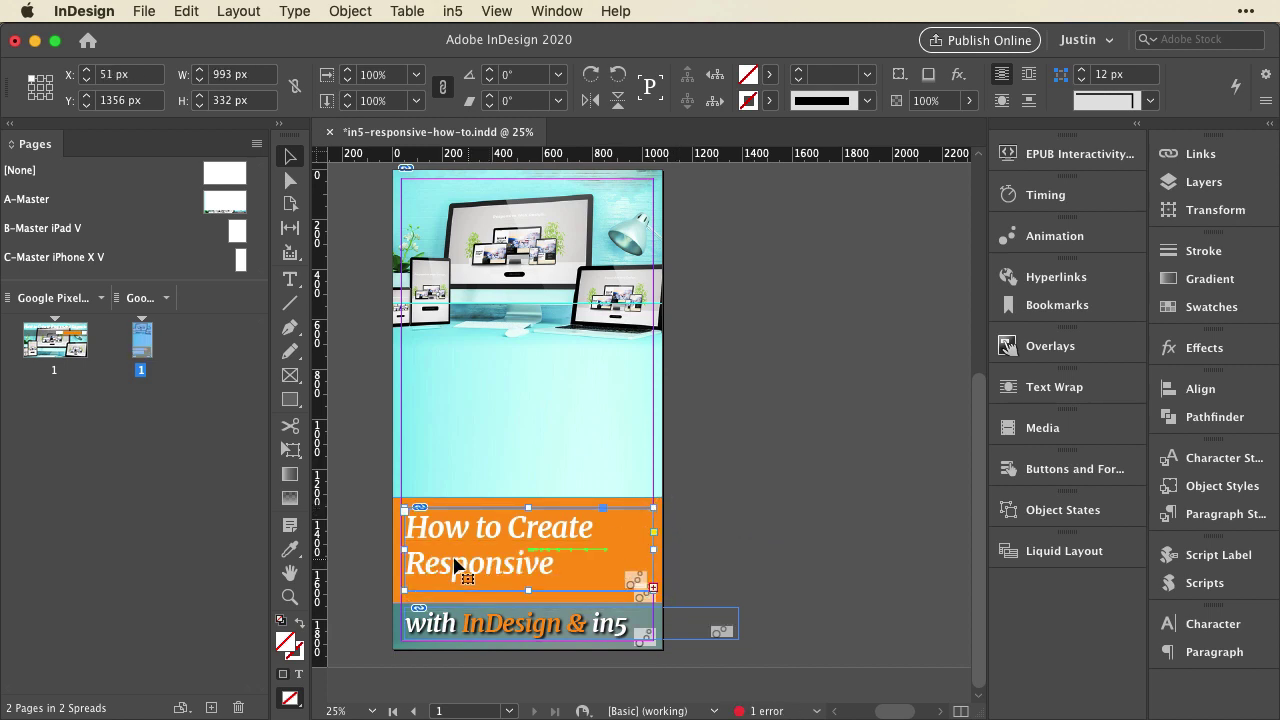
{"action": "left_click_drag", "start_coordinate": [403, 548], "coordinate": [399, 548]}
{"action": "left_click", "coordinate": [401, 645]}
{"action": "left_click_drag", "start_coordinate": [738, 624], "coordinate": [672, 617]}
- Tighten the title's tracking to -50 so it fits on two lines
{"action": "double_click", "coordinate": [462, 560]}
{"action": "triple_click", "coordinate": [462, 550]}
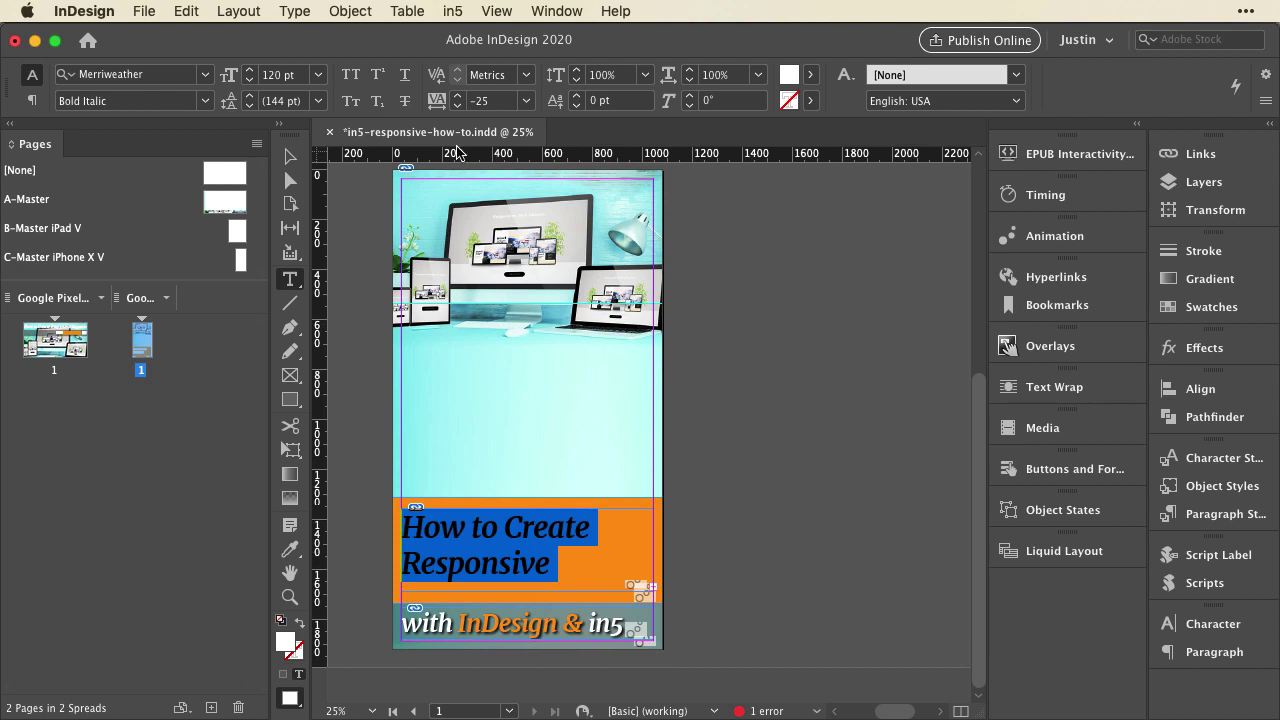
{"action": "left_click", "coordinate": [456, 106]}
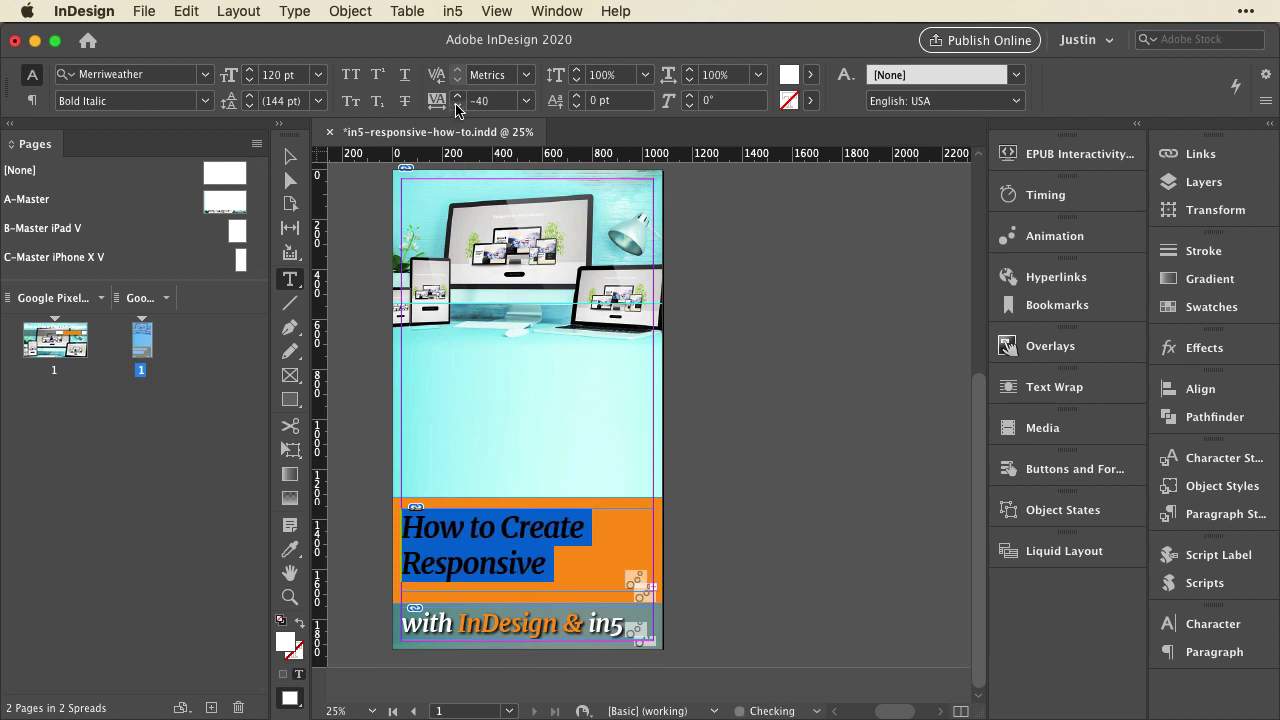
{"action": "left_click", "coordinate": [456, 106]}
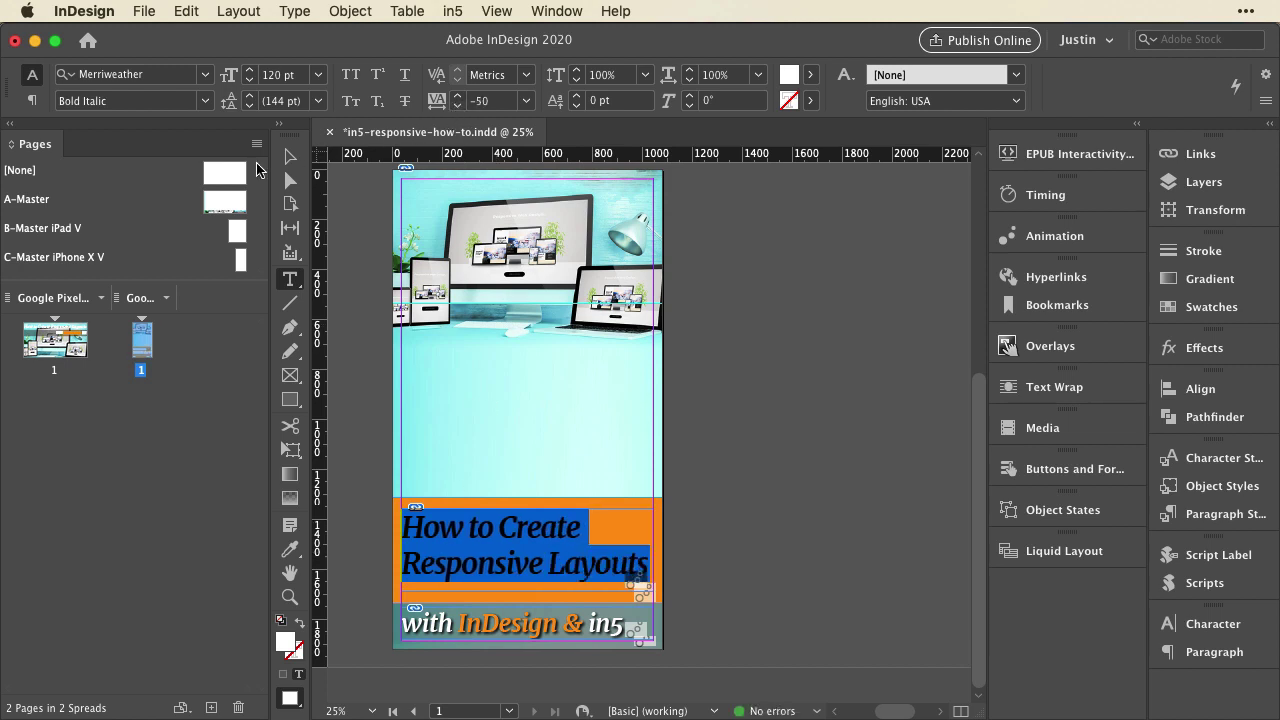
{"action": "left_click", "coordinate": [286, 157]}
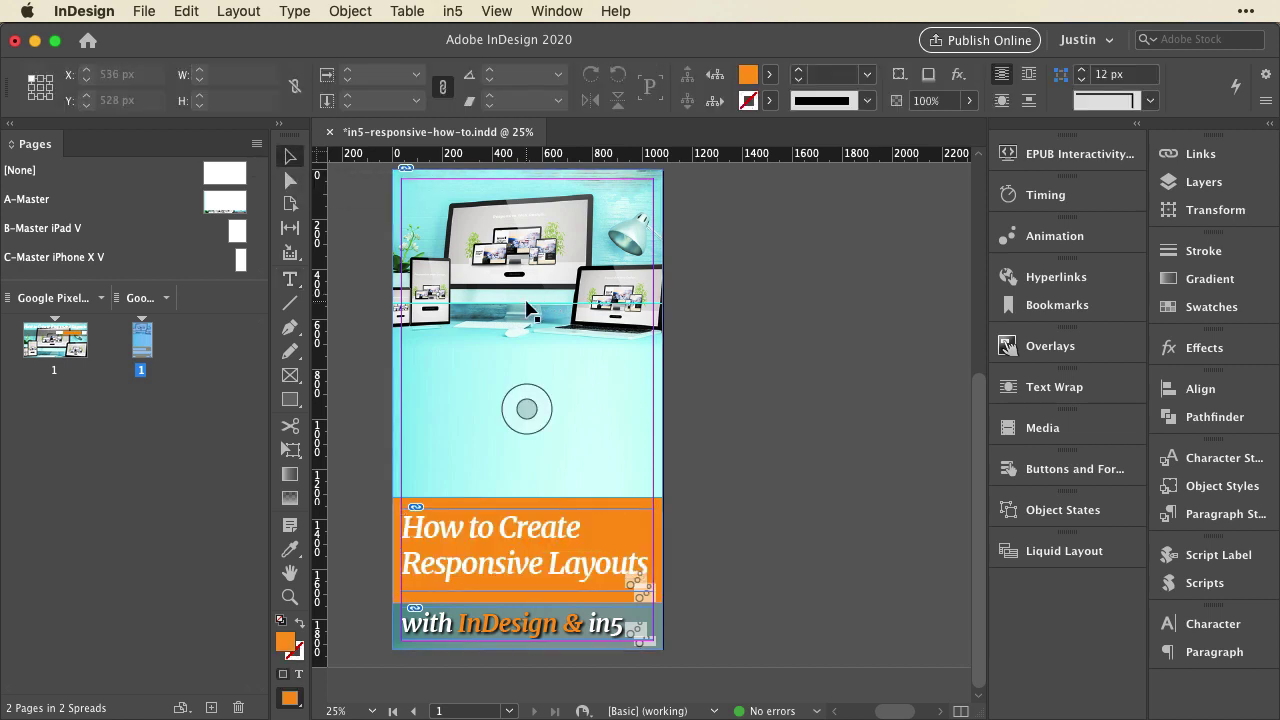
- Move the orange title band to the page top and place the photo just below it
{"action": "left_click", "coordinate": [497, 373]}
{"action": "left_click", "coordinate": [526, 409]}
{"action": "left_click", "coordinate": [430, 210]}
{"action": "left_click_drag", "start_coordinate": [430, 210], "coordinate": [434, 295]}
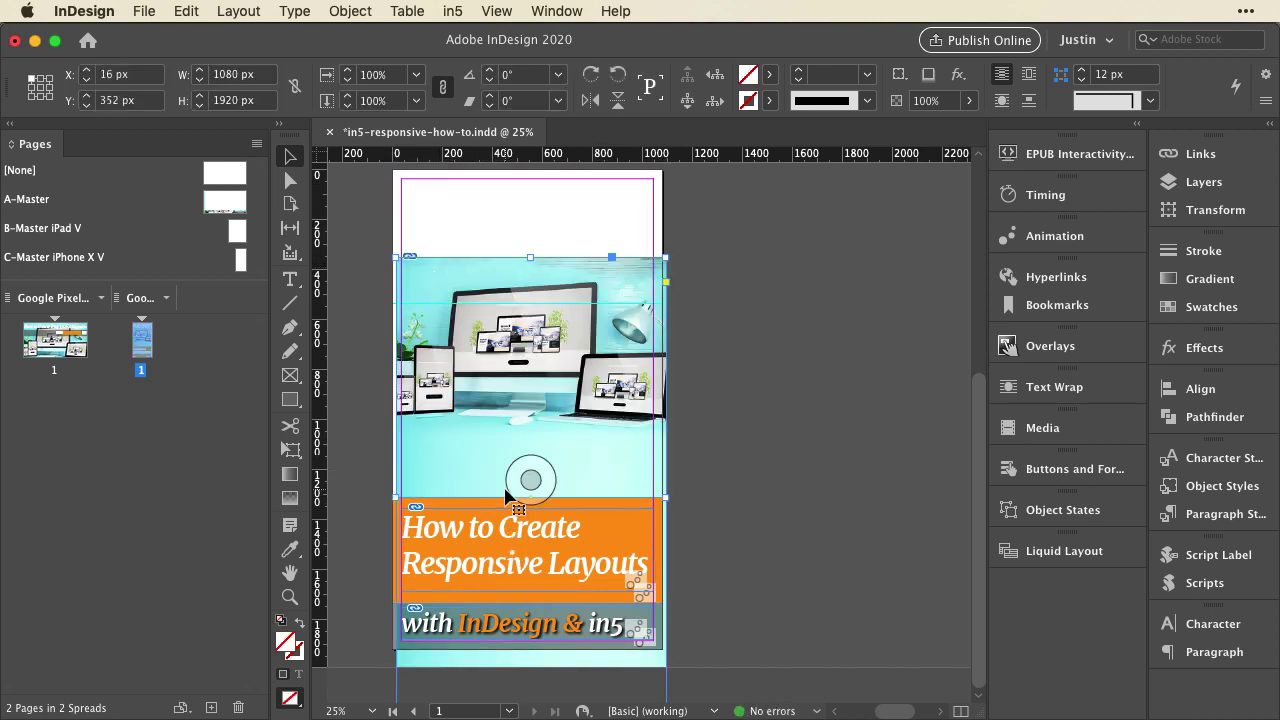
{"action": "left_click", "coordinate": [647, 553]}
{"action": "left_click_drag", "start_coordinate": [613, 508], "coordinate": [562, 192]}
{"action": "key", "text": "cmd+z"}
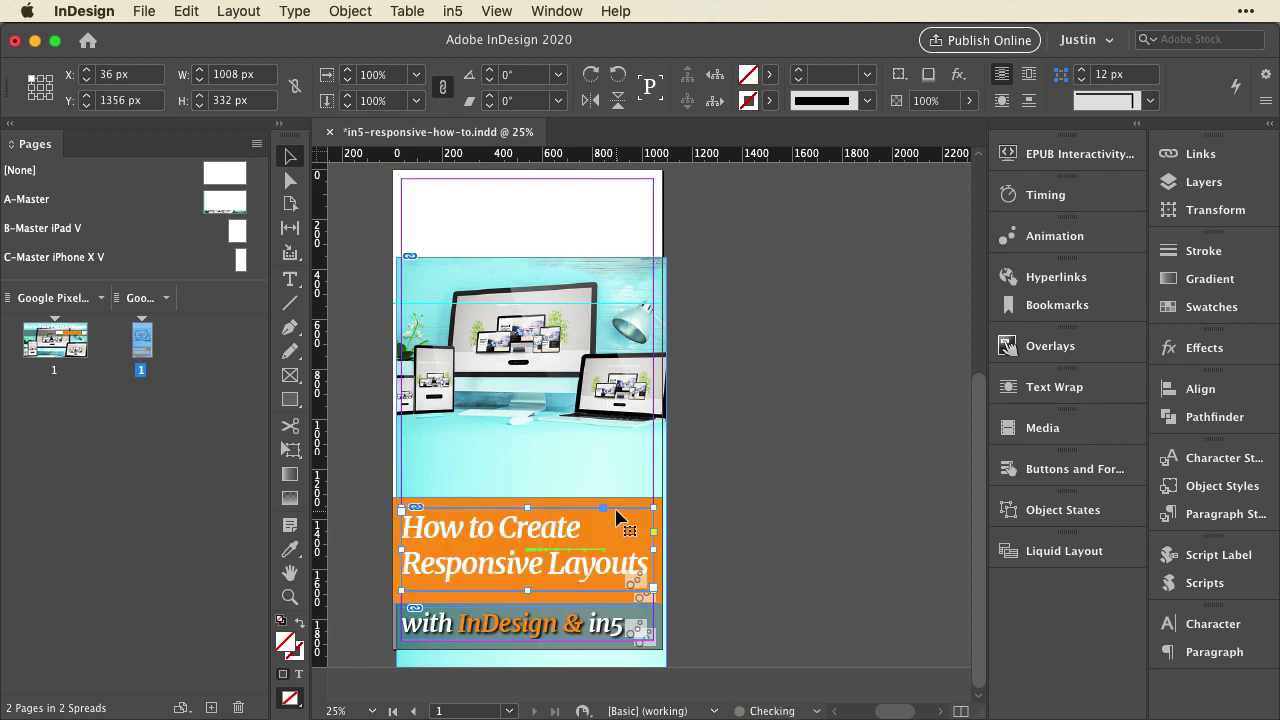
{"action": "left_click_drag", "start_coordinate": [614, 514], "coordinate": [606, 177]}
{"action": "left_click_drag", "start_coordinate": [456, 443], "coordinate": [452, 442]}
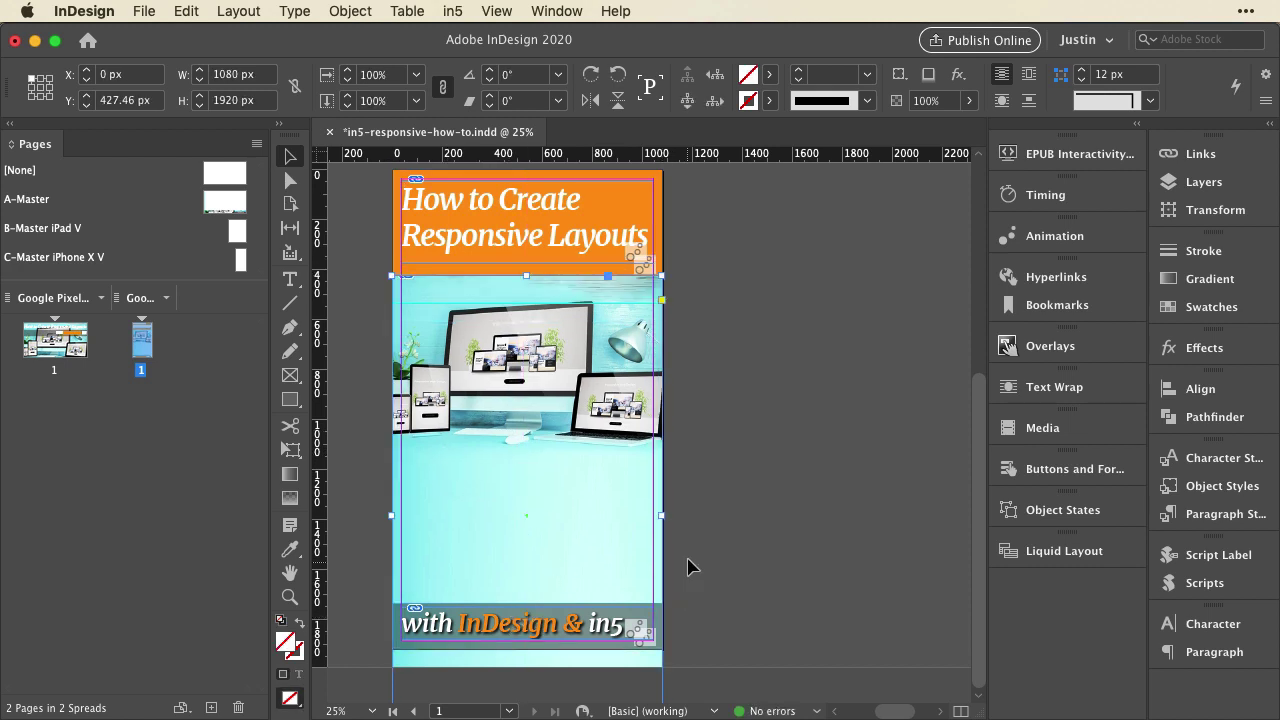
{"action": "key", "text": "cmd+shift+a"}
- Stretch the dark bottom band up to 616 px tall and move the subtitle onto it
{"action": "left_click", "coordinate": [525, 605]}
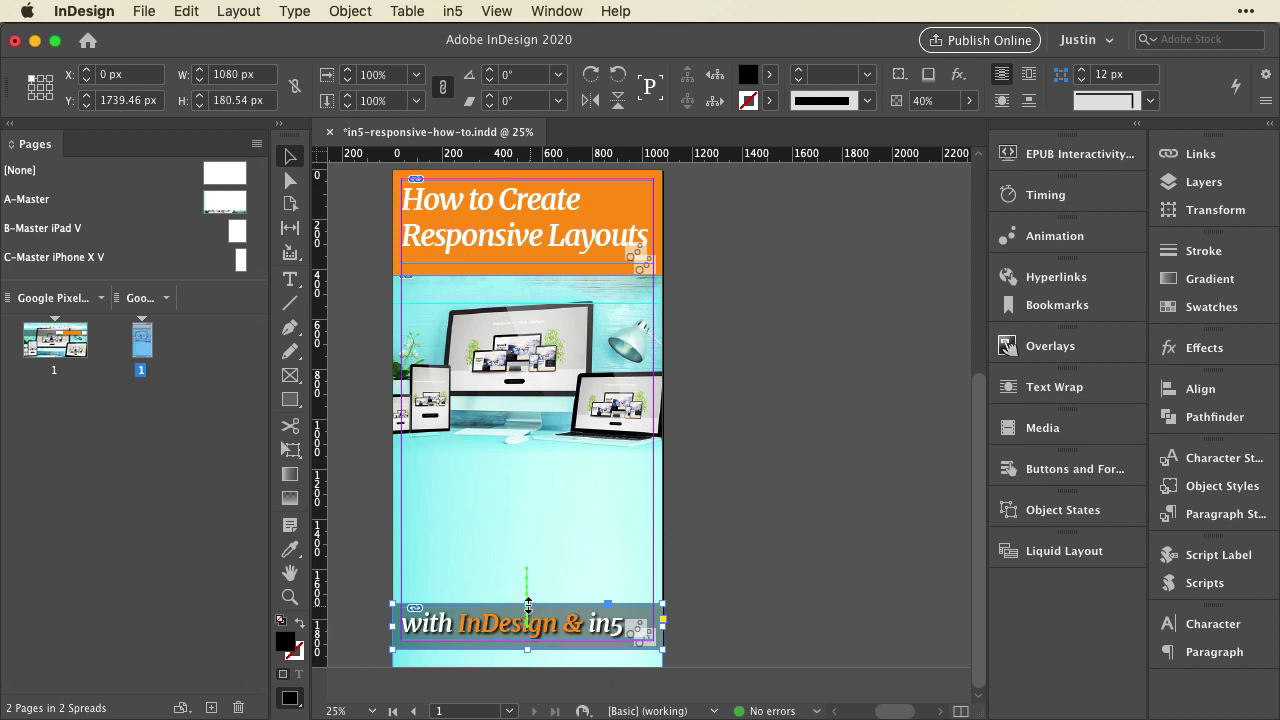
{"action": "left_click_drag", "start_coordinate": [527, 604], "coordinate": [522, 499]}
{"action": "left_click_drag", "start_coordinate": [487, 636], "coordinate": [490, 525]}
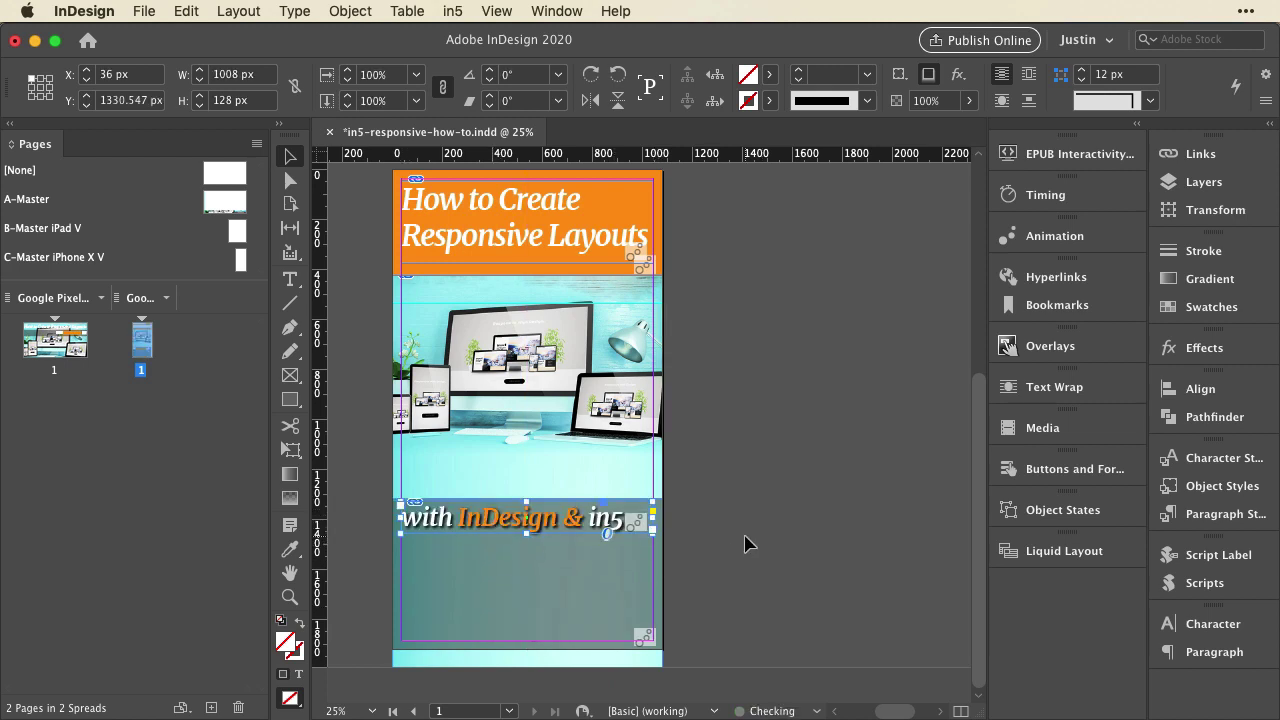
{"action": "left_click", "coordinate": [738, 548]}
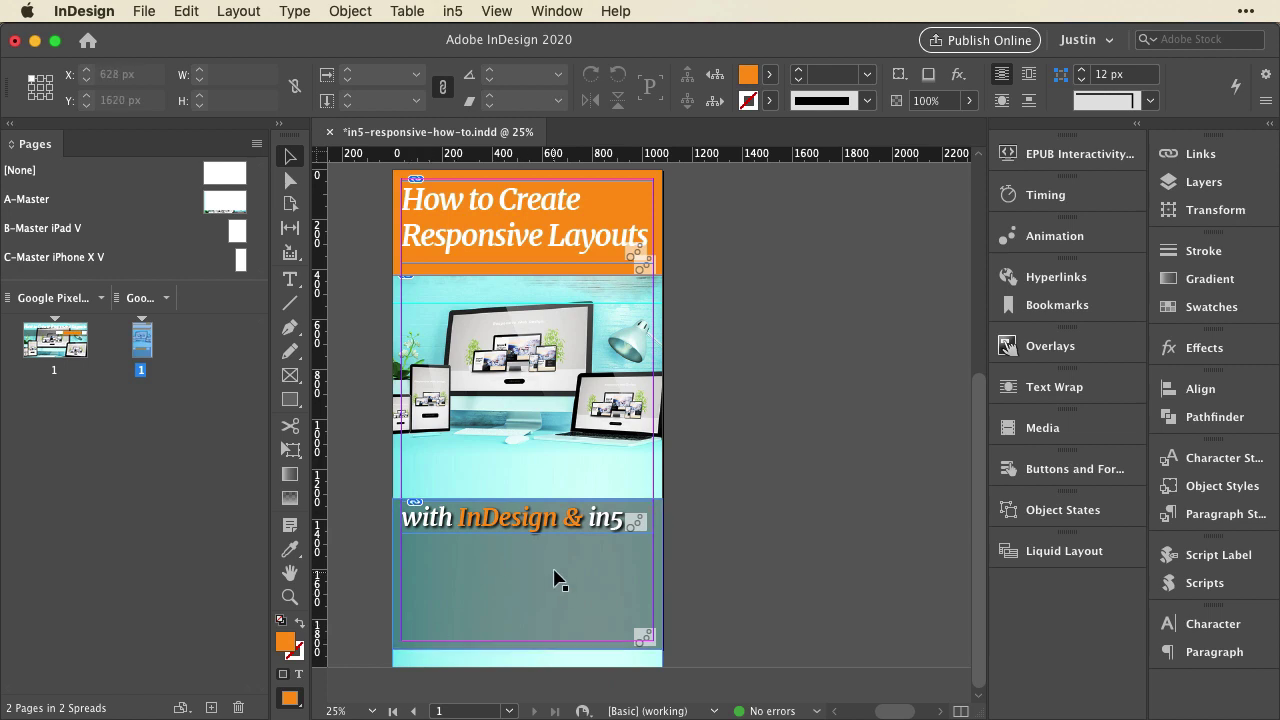
{"action": "left_click", "coordinate": [527, 489]}
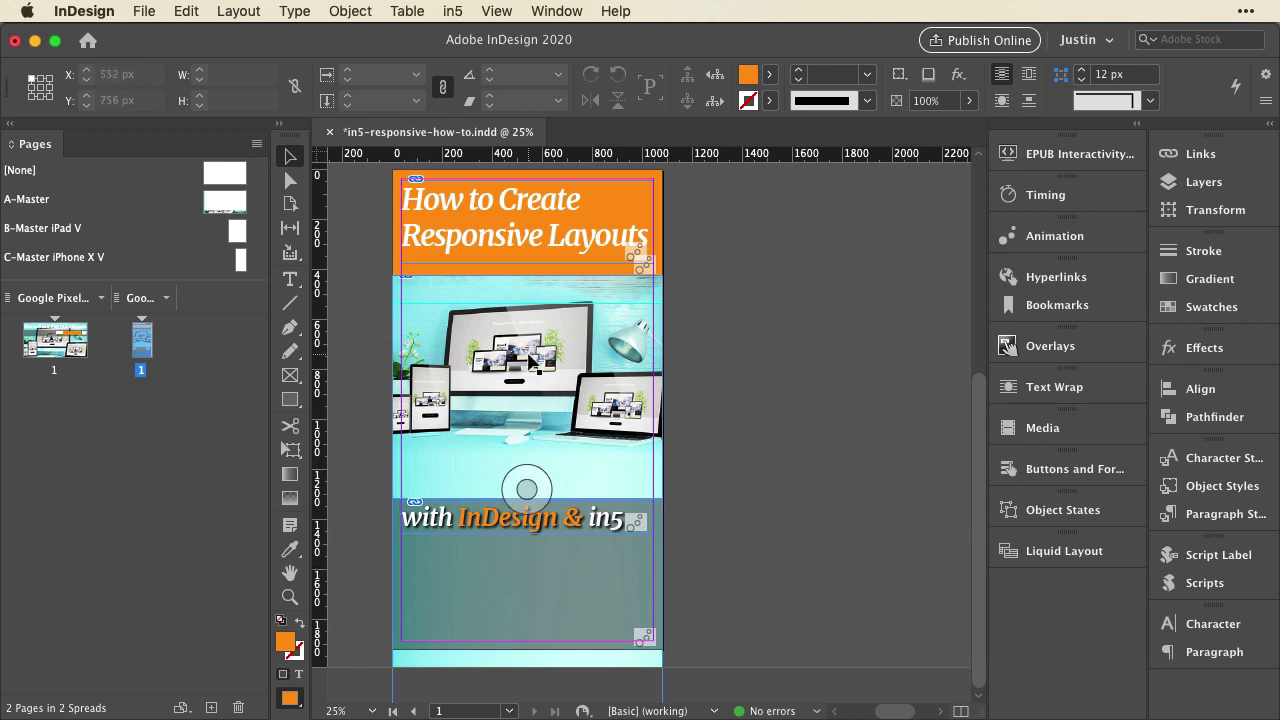
{"action": "left_click", "coordinate": [545, 355]}
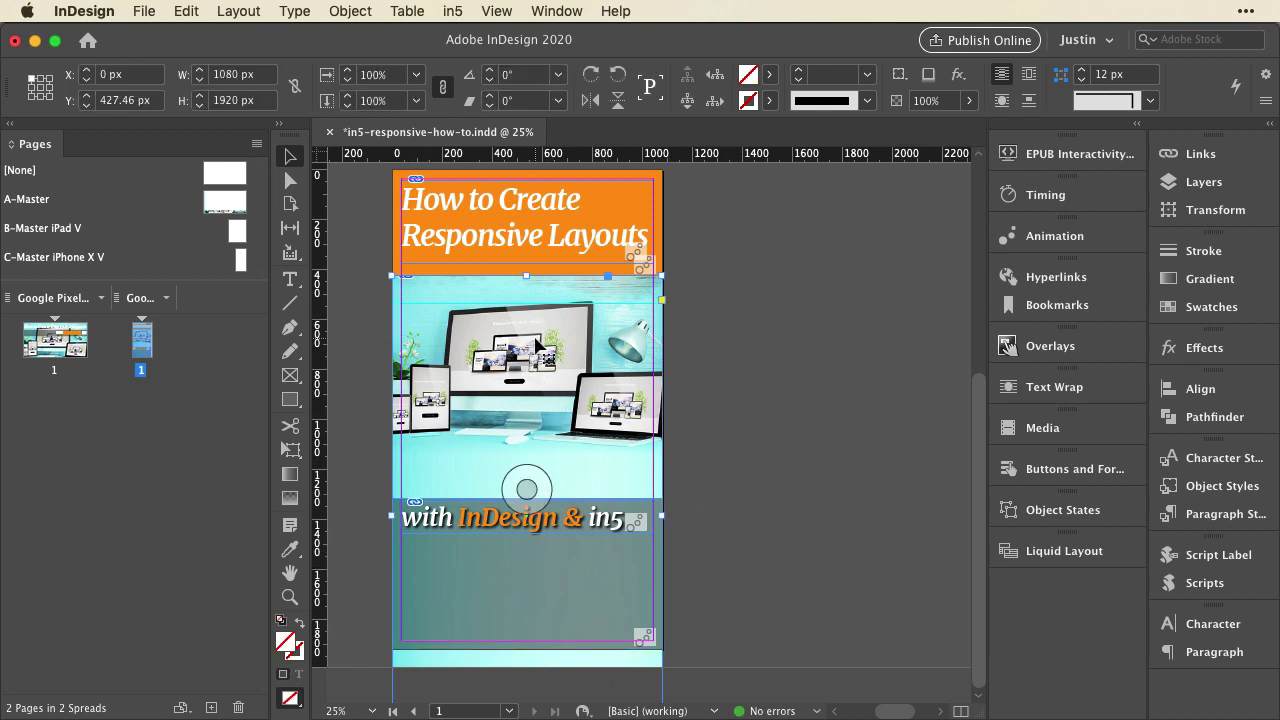
- Centre the subtitle line on the portrait page using Align Center in the Paragraph panel
{"action": "left_click", "coordinate": [740, 378]}
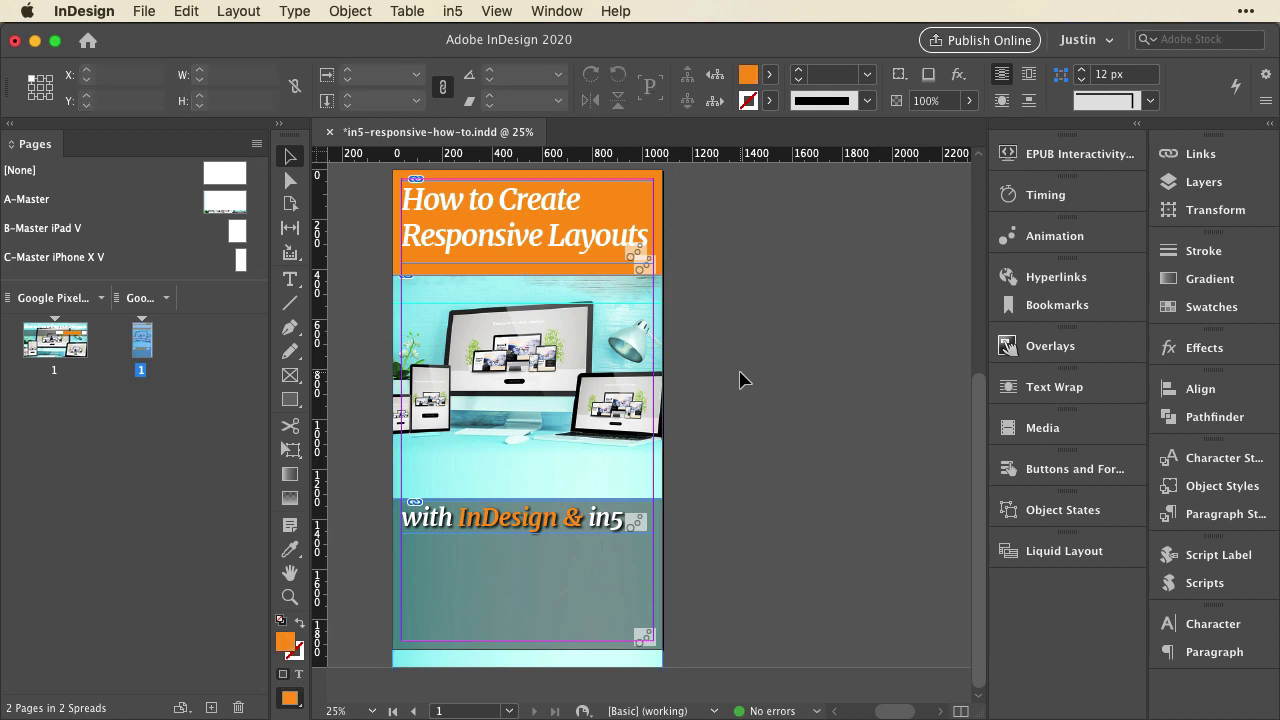
{"action": "key", "text": "w"}
{"action": "left_click", "coordinate": [525, 490]}
{"action": "triple_click", "coordinate": [488, 524]}
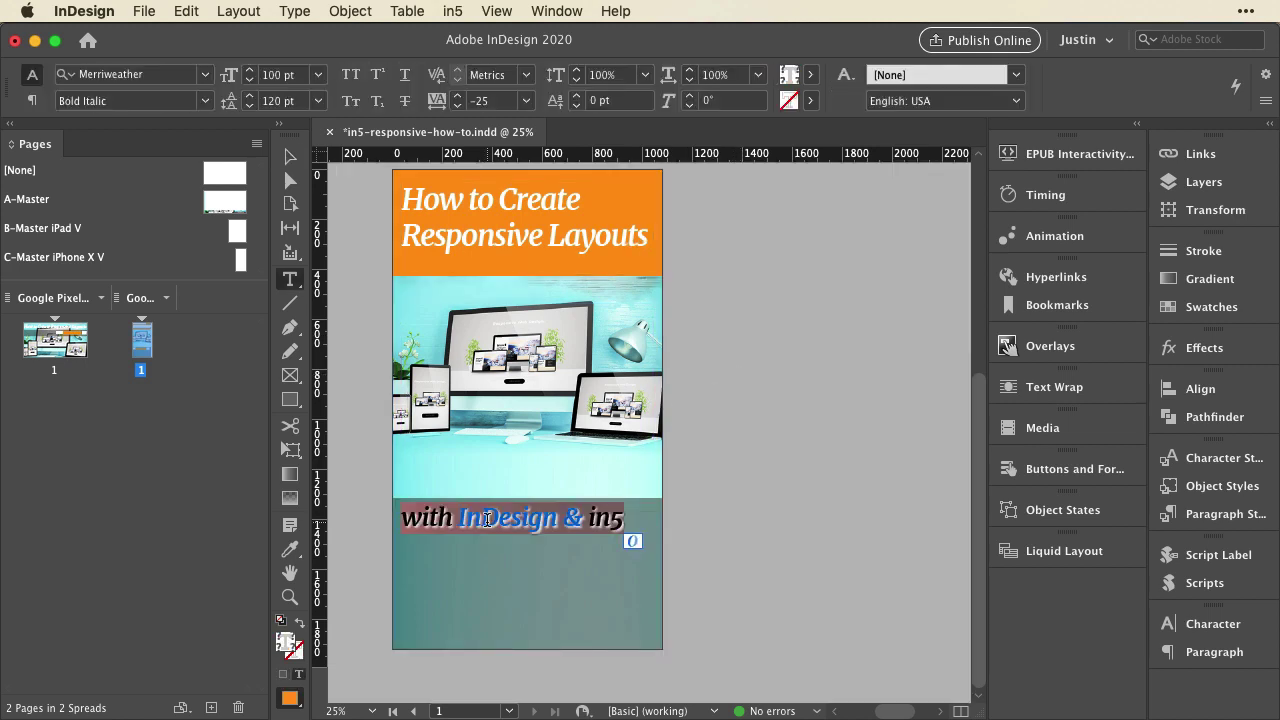
{"action": "left_click", "coordinate": [1200, 652]}
{"action": "left_click", "coordinate": [947, 405]}
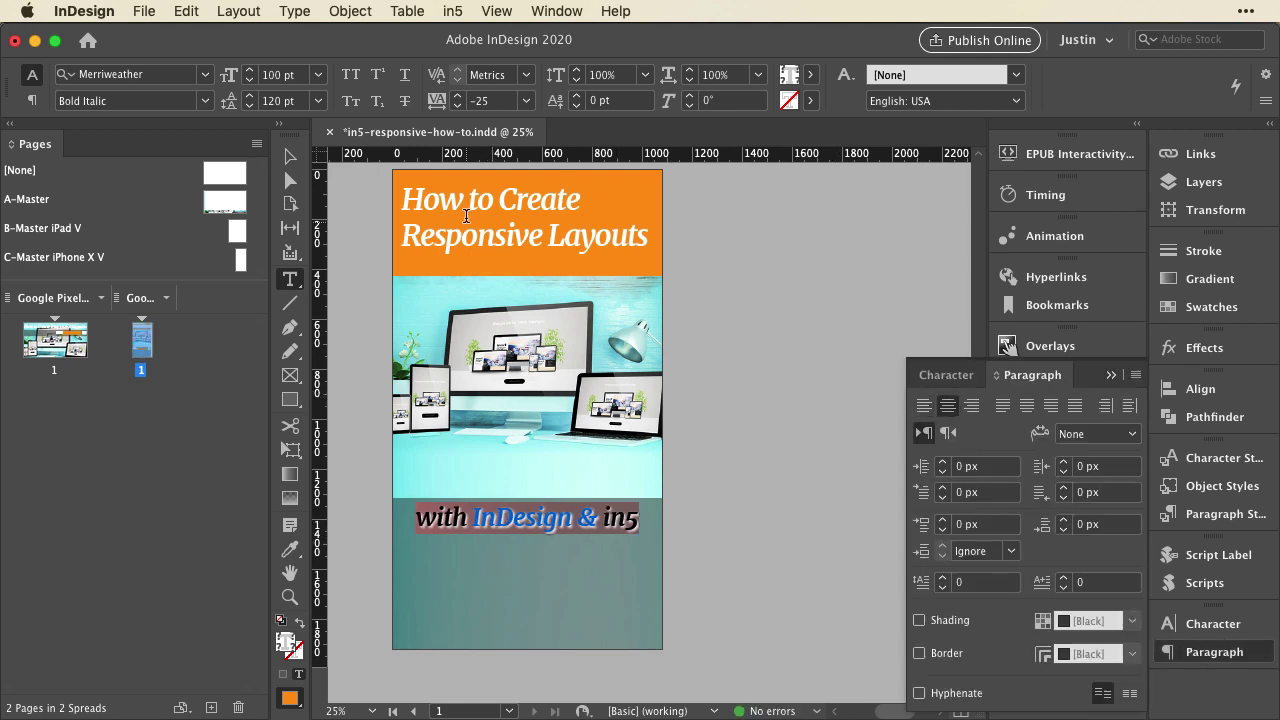
- Centre all of the two-line title text
{"action": "left_click", "coordinate": [473, 212]}
{"action": "triple_click", "coordinate": [473, 212]}
{"action": "left_click", "coordinate": [473, 212]}
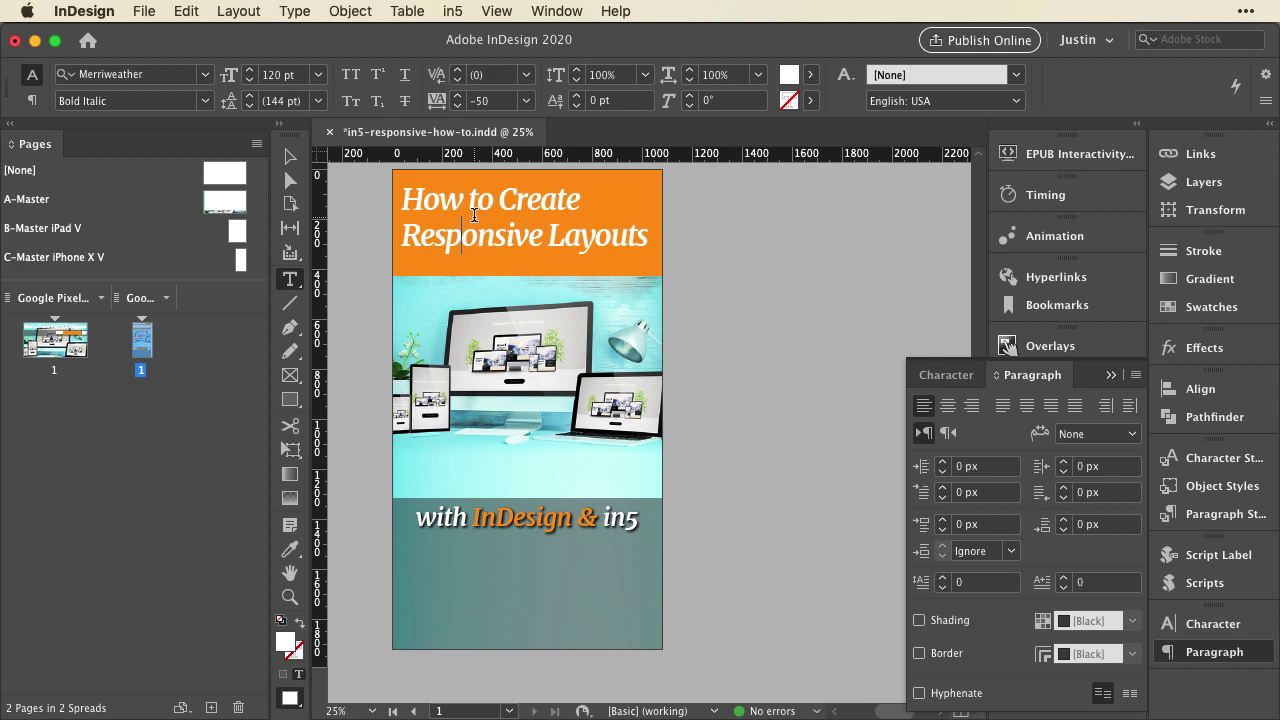
{"action": "key", "text": "super+a"}
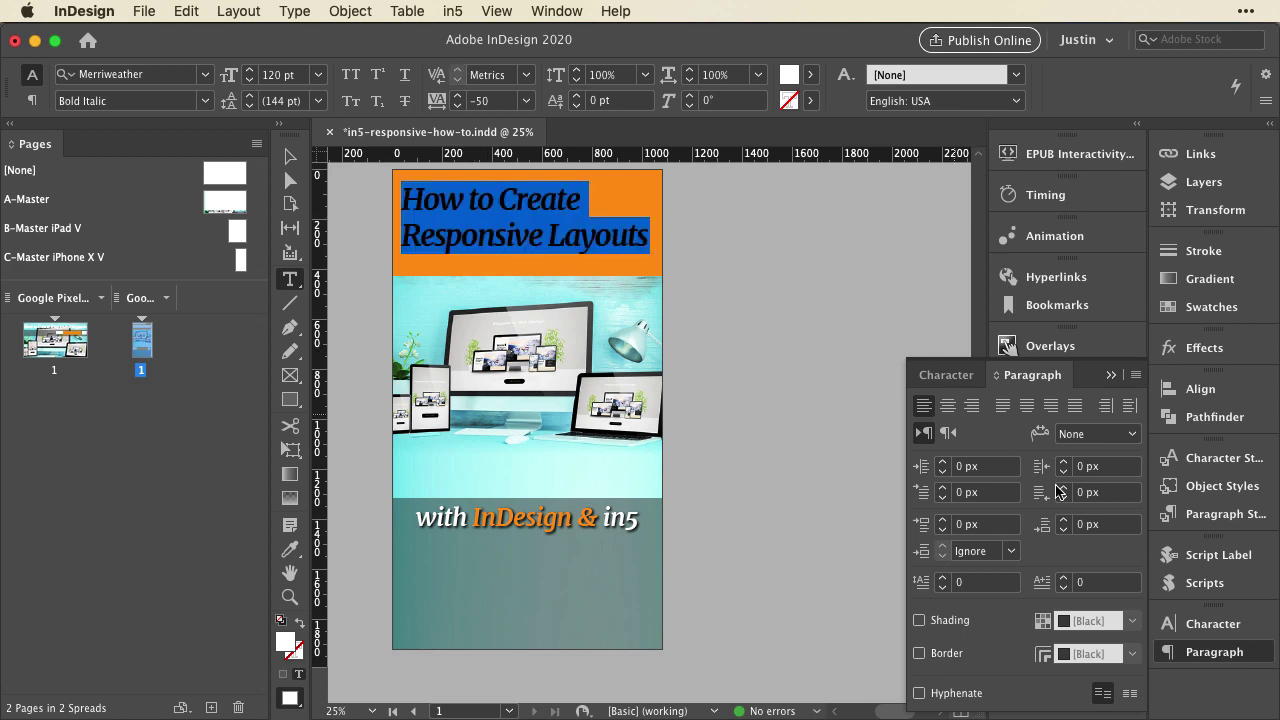
{"action": "left_click", "coordinate": [947, 405]}
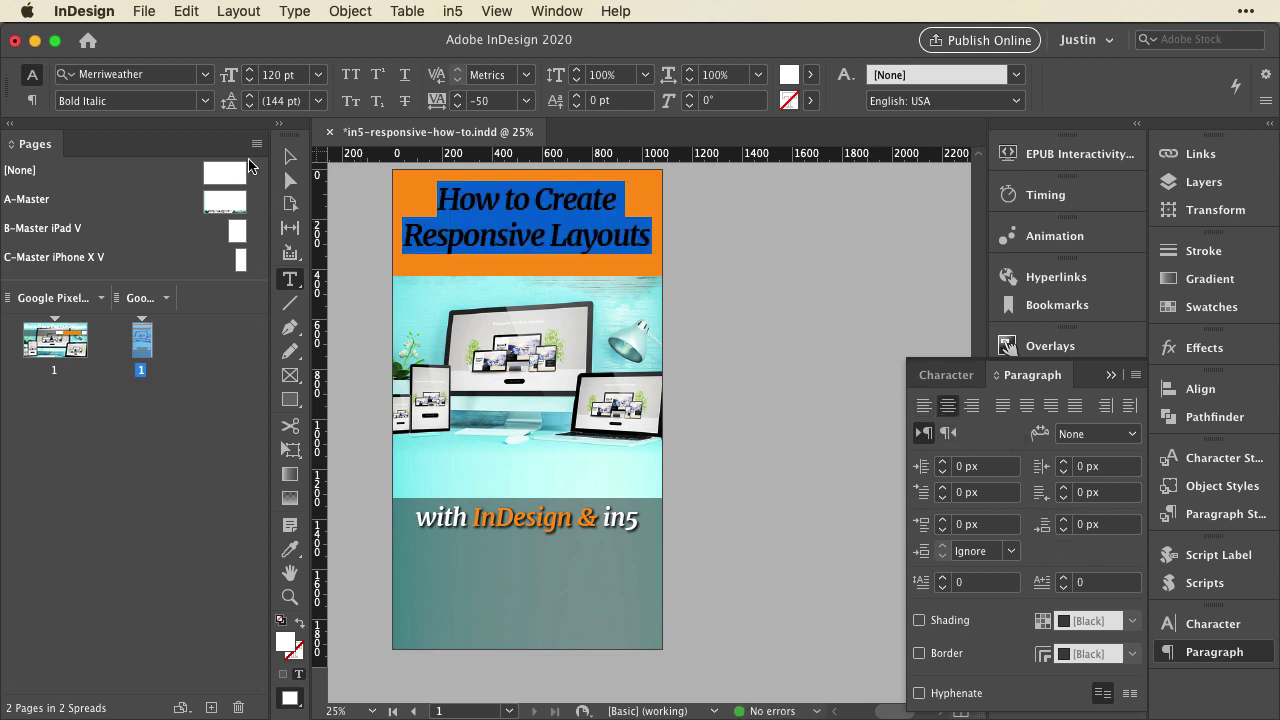
{"action": "left_click", "coordinate": [285, 158]}
- Select the orange title frame and save the document
{"action": "left_click", "coordinate": [777, 408]}
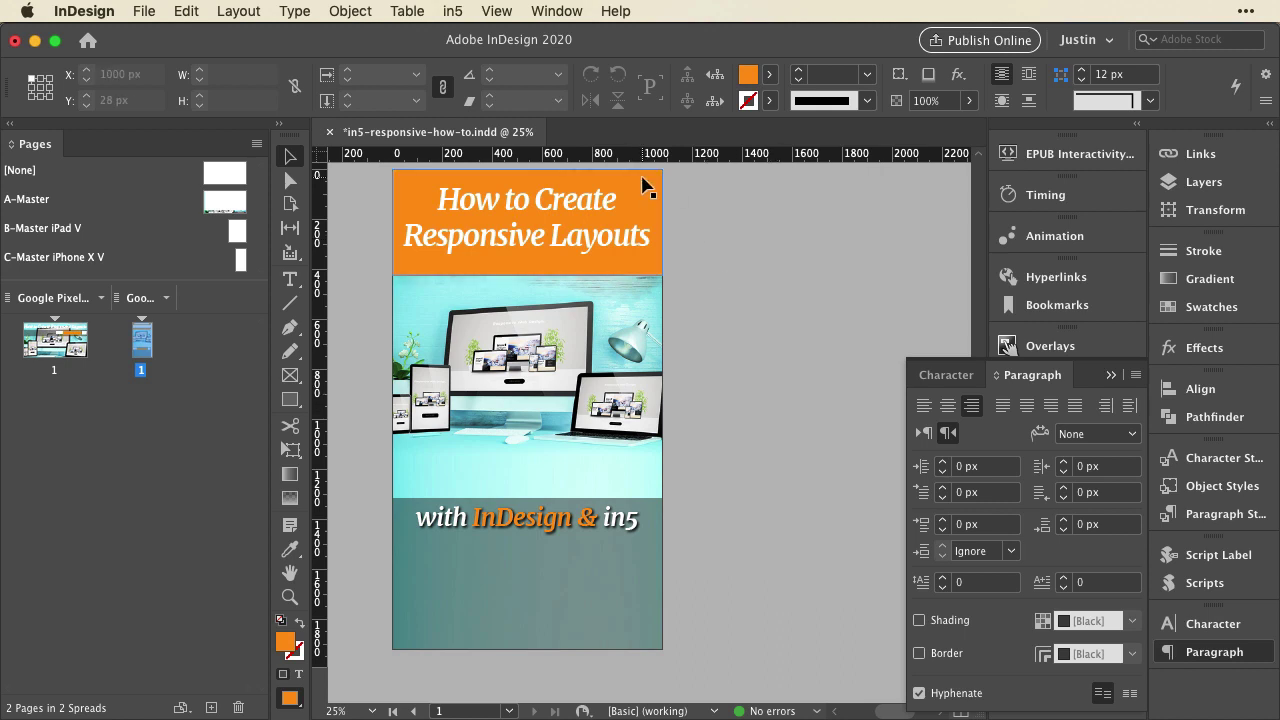
{"action": "left_click", "coordinate": [643, 180]}
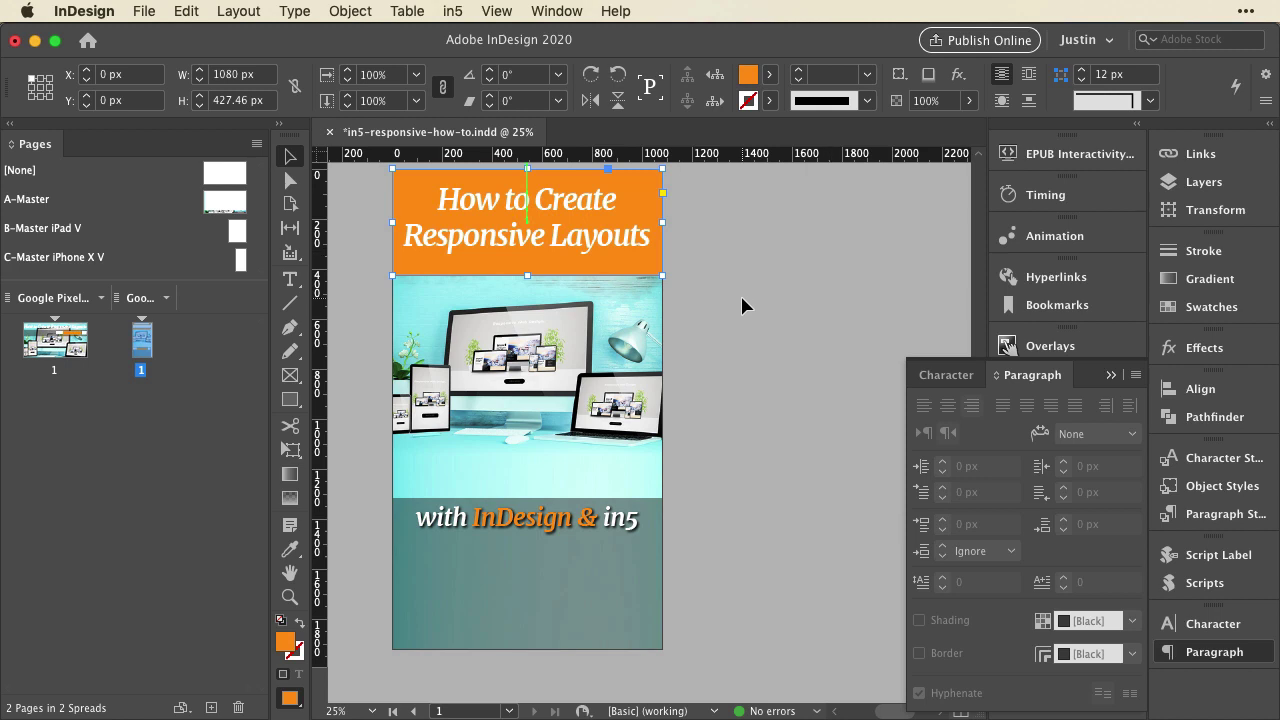
{"action": "key", "text": "super+s"}
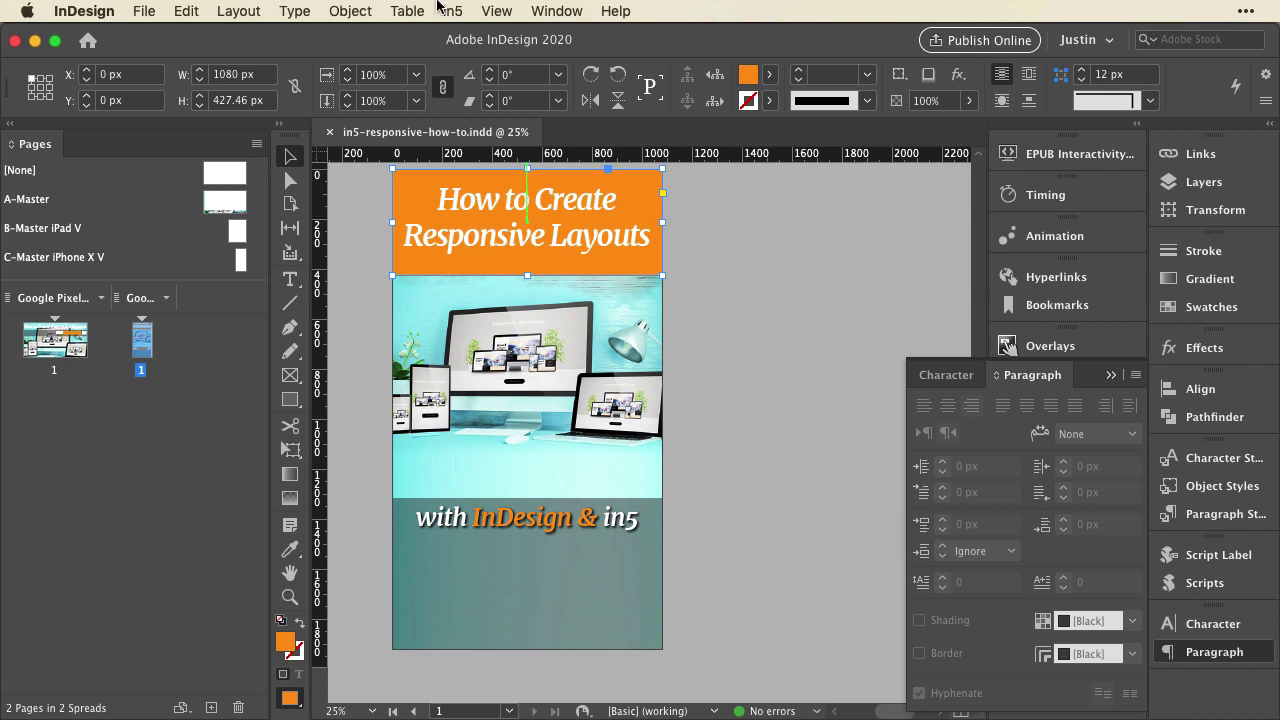
- Step through the in5 Easy Export Wizard with Modern digital and editable text, then cancel it
{"action": "left_click", "coordinate": [438, 6]}
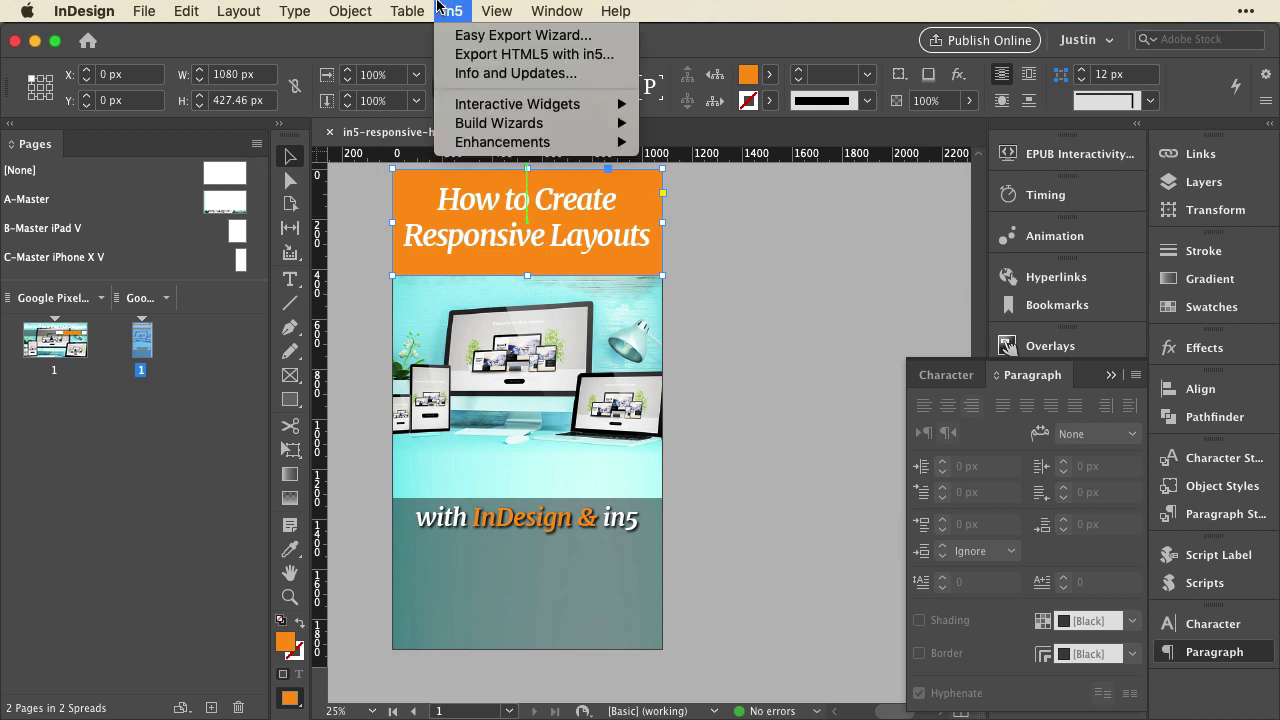
{"action": "left_click", "coordinate": [459, 32]}
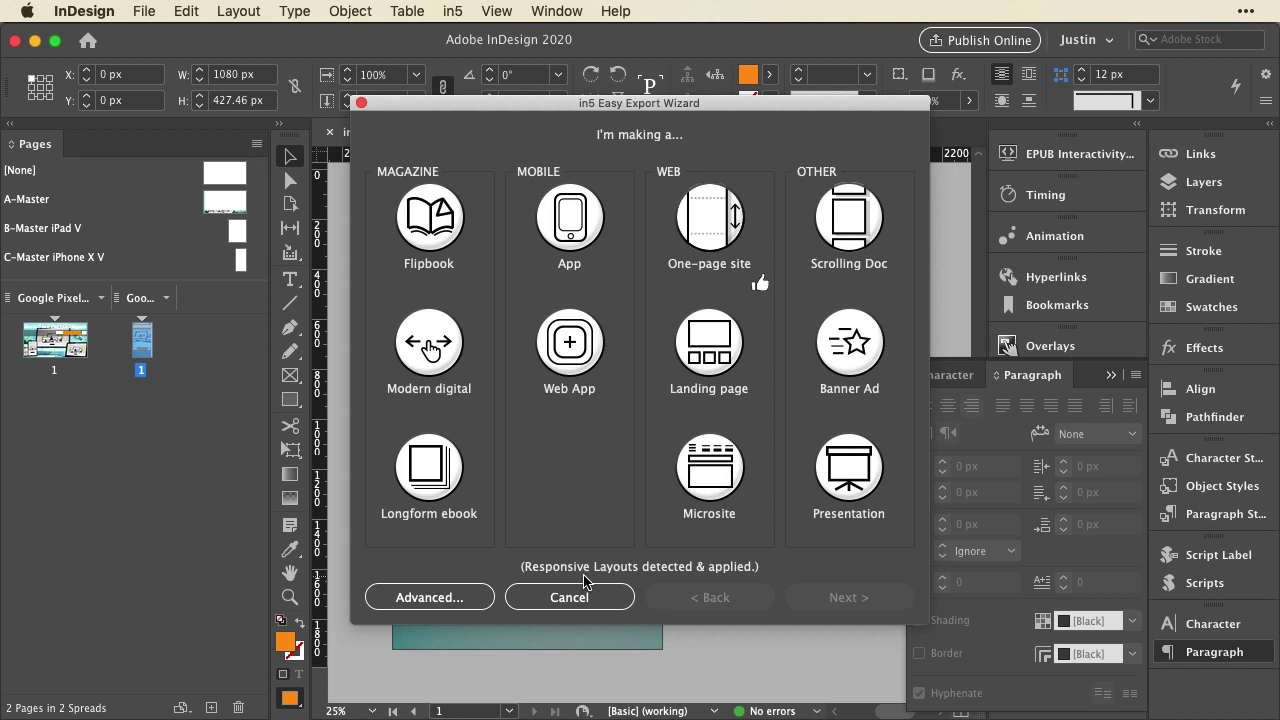
{"action": "left_click", "coordinate": [435, 355]}
{"action": "left_click", "coordinate": [809, 597]}
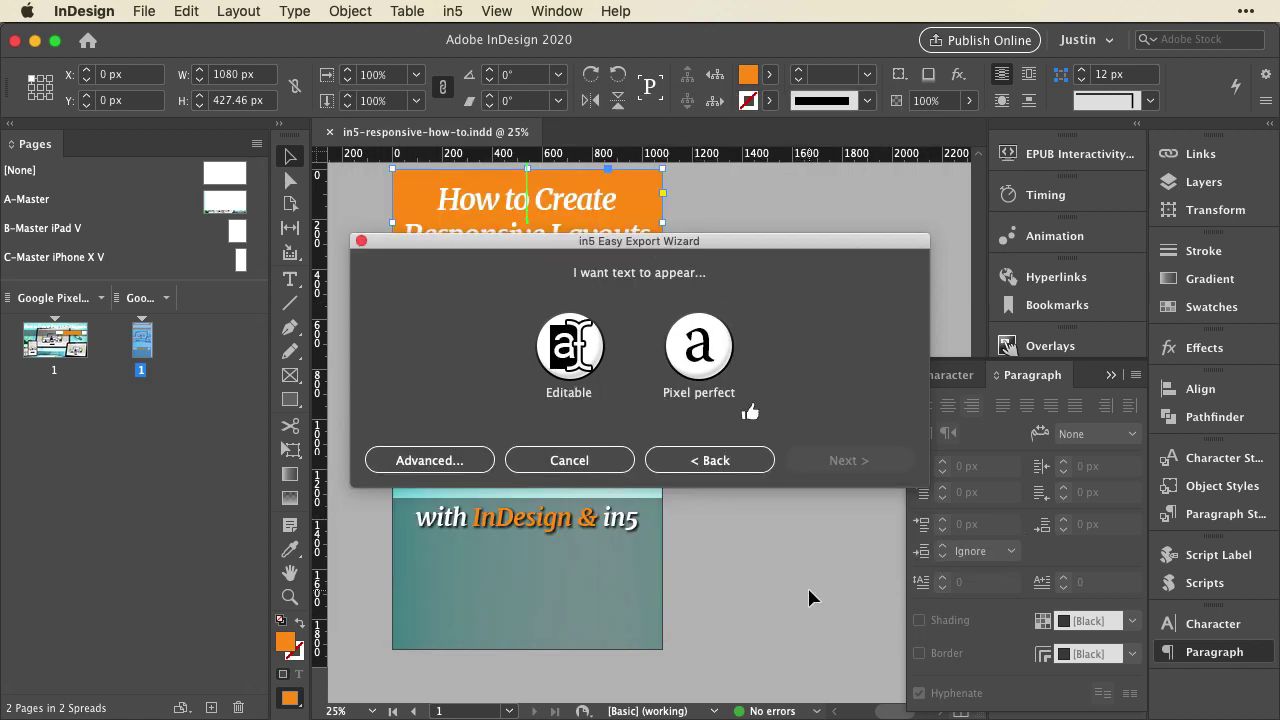
{"action": "left_click", "coordinate": [587, 400]}
{"action": "left_click", "coordinate": [834, 460]}
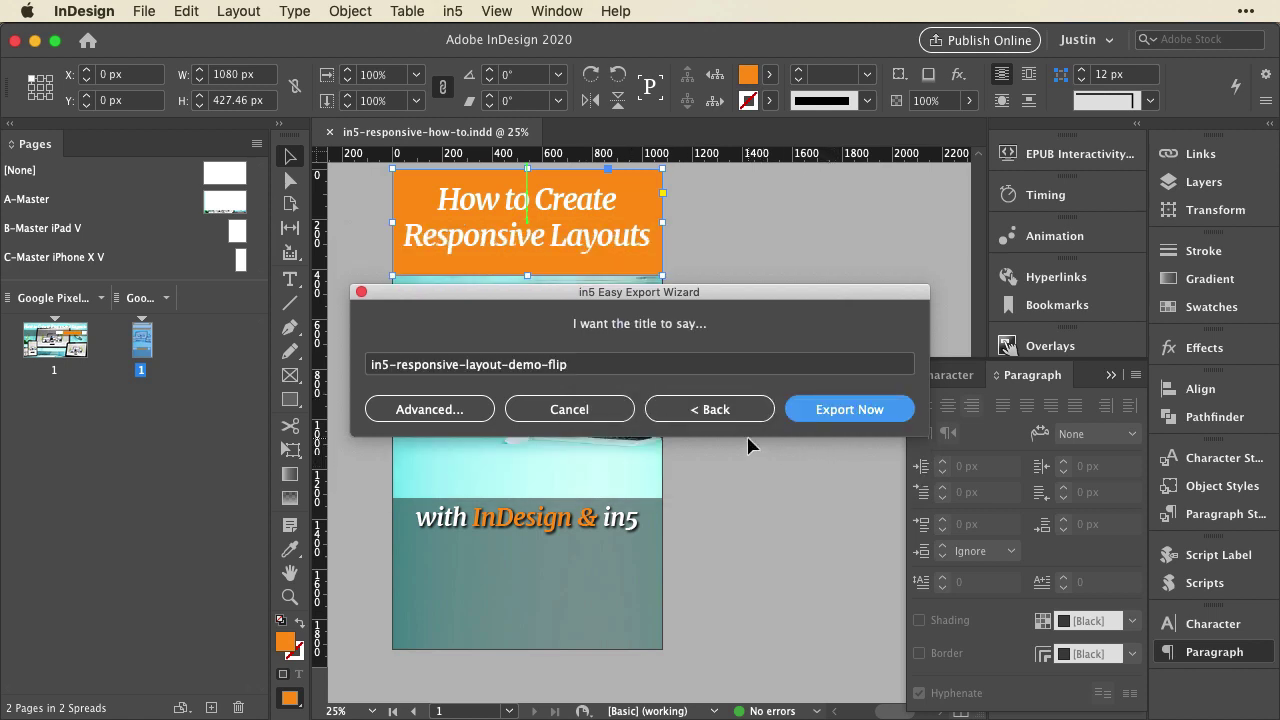
{"action": "left_click", "coordinate": [568, 412]}
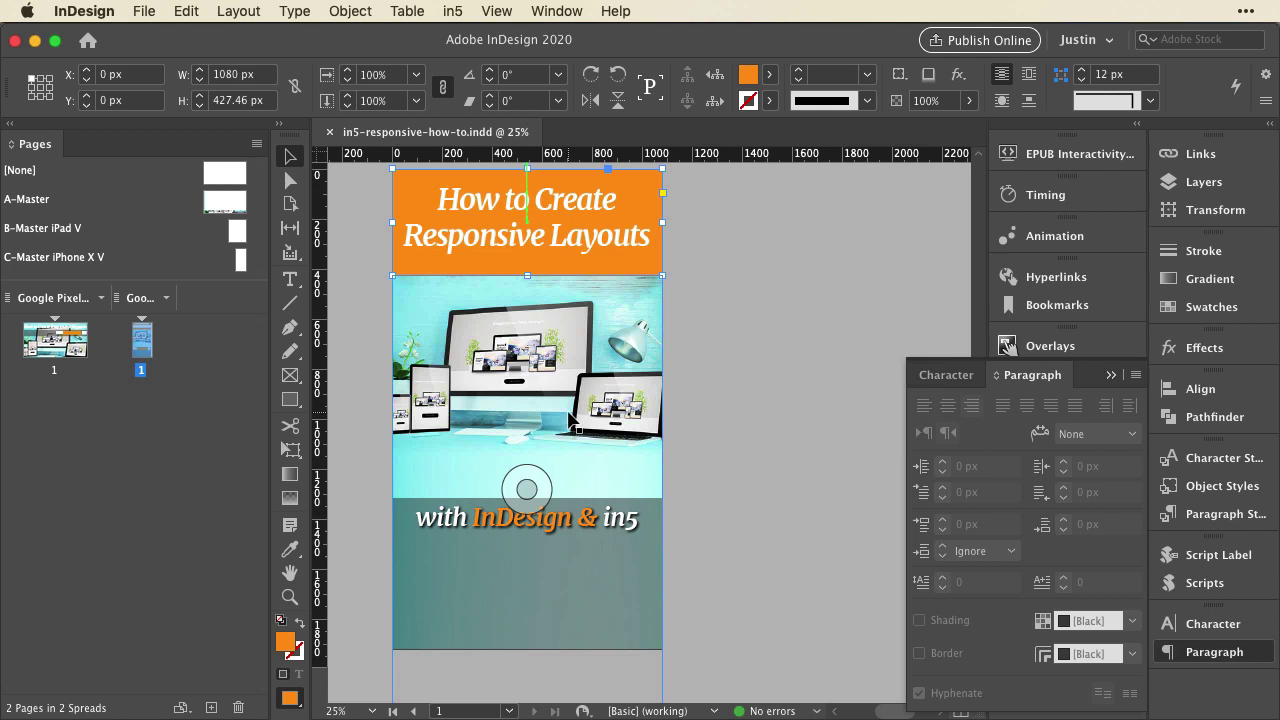
- Export HTML5 with in5 using Export Range 'Responsive Layouts' and Page Format 'Slider (Fade In)'
{"action": "left_click", "coordinate": [451, 12]}
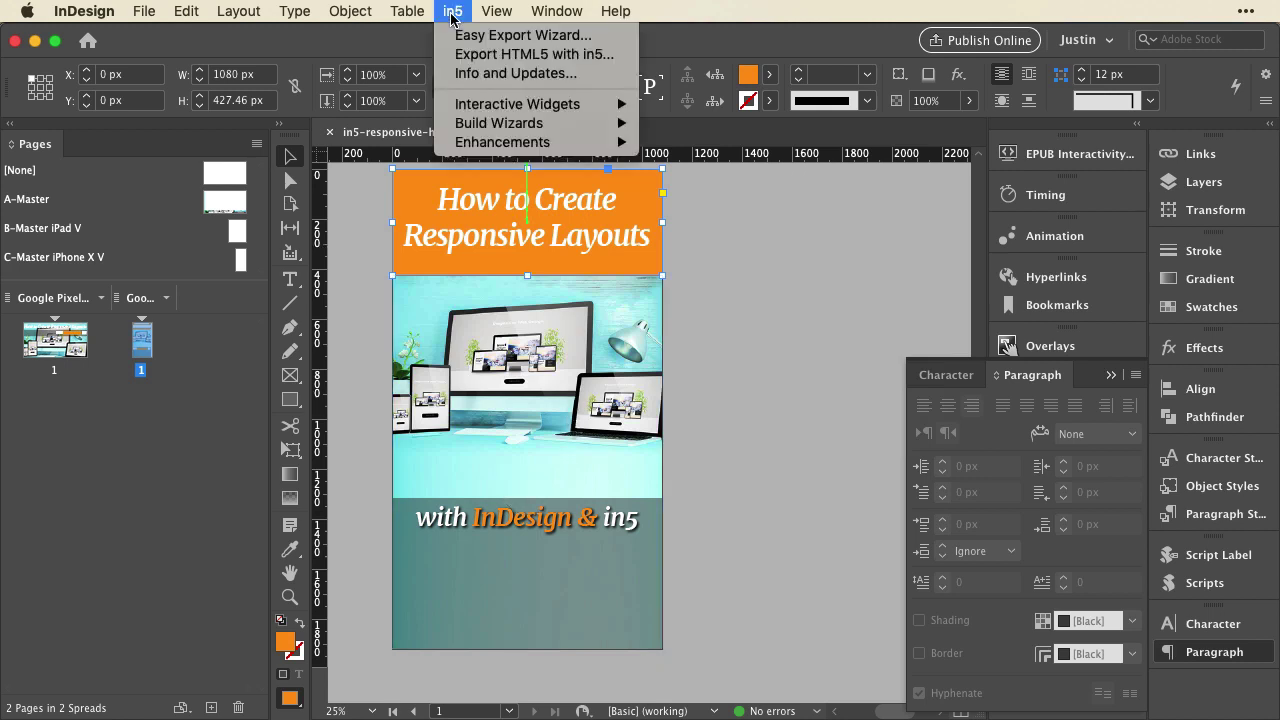
{"action": "left_click", "coordinate": [463, 58]}
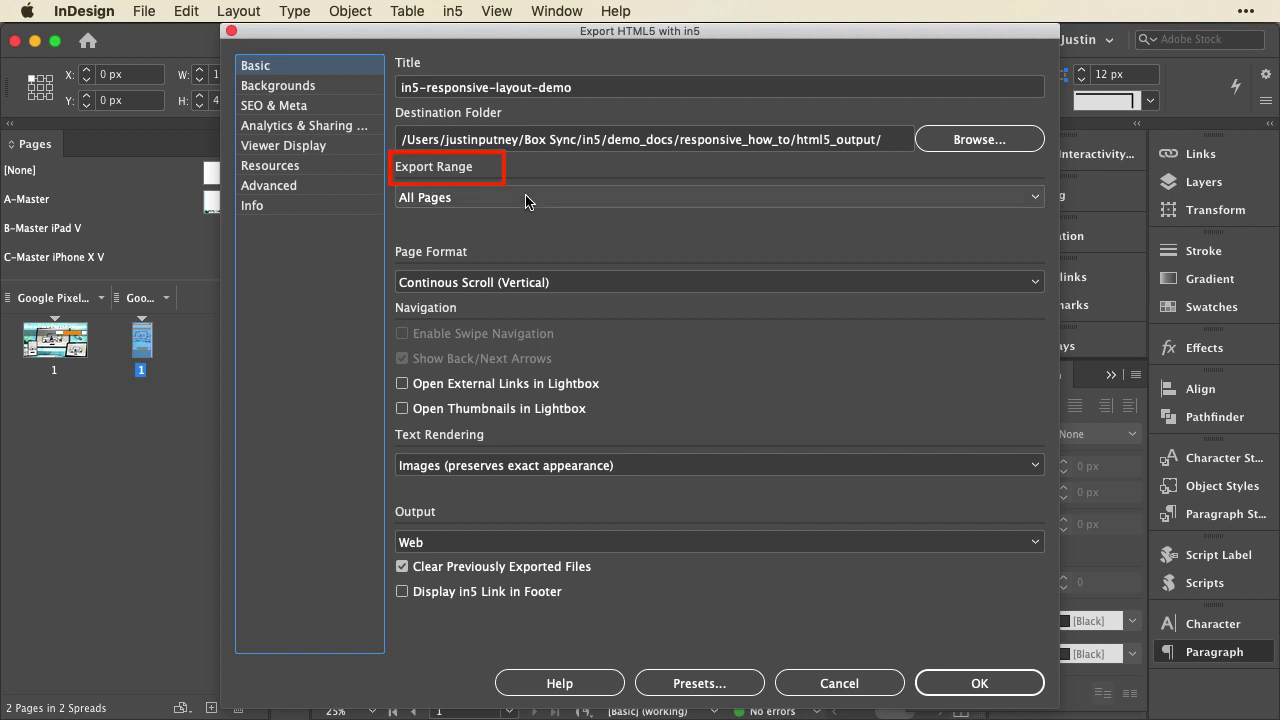
{"action": "left_click", "coordinate": [526, 199]}
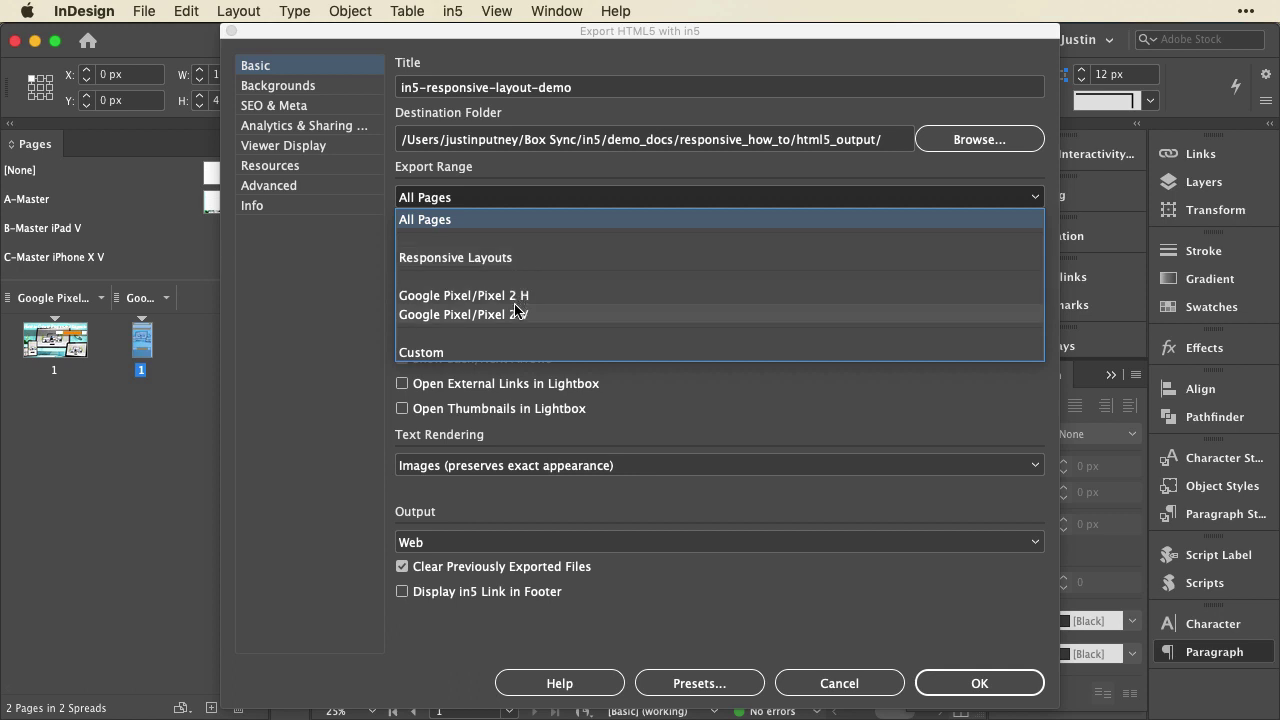
{"action": "left_click", "coordinate": [497, 259]}
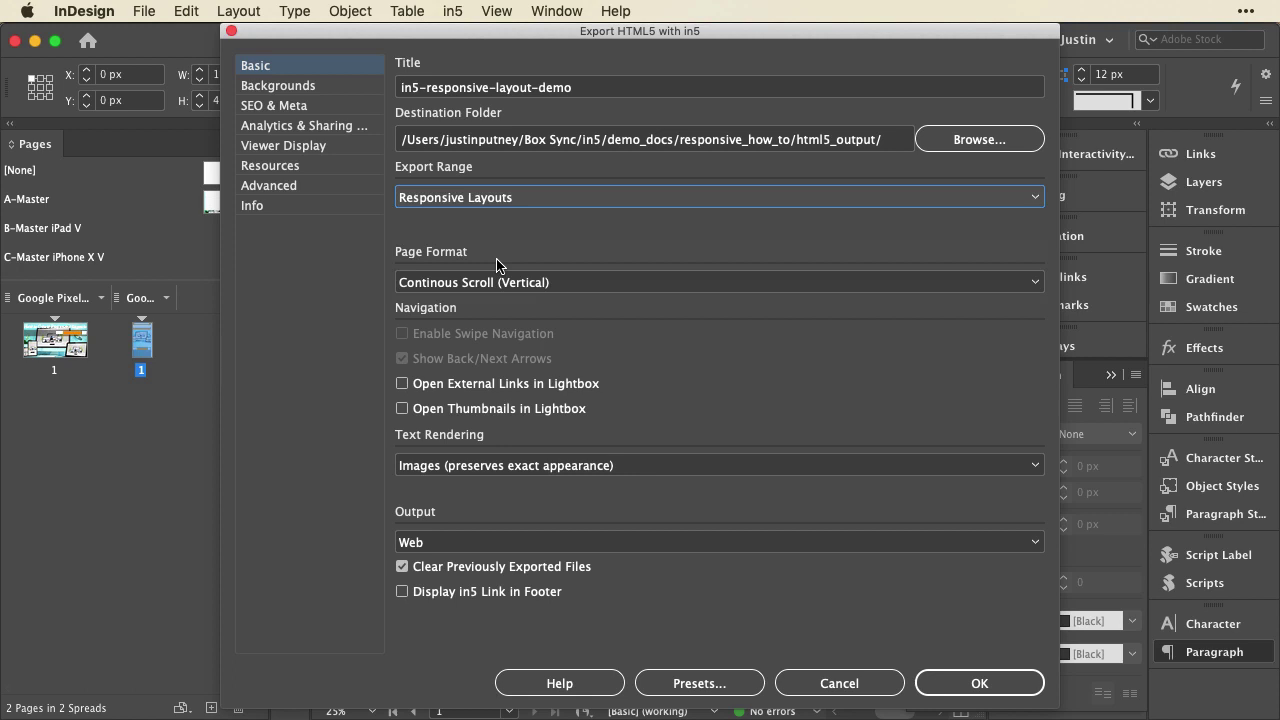
{"action": "left_click", "coordinate": [500, 282]}
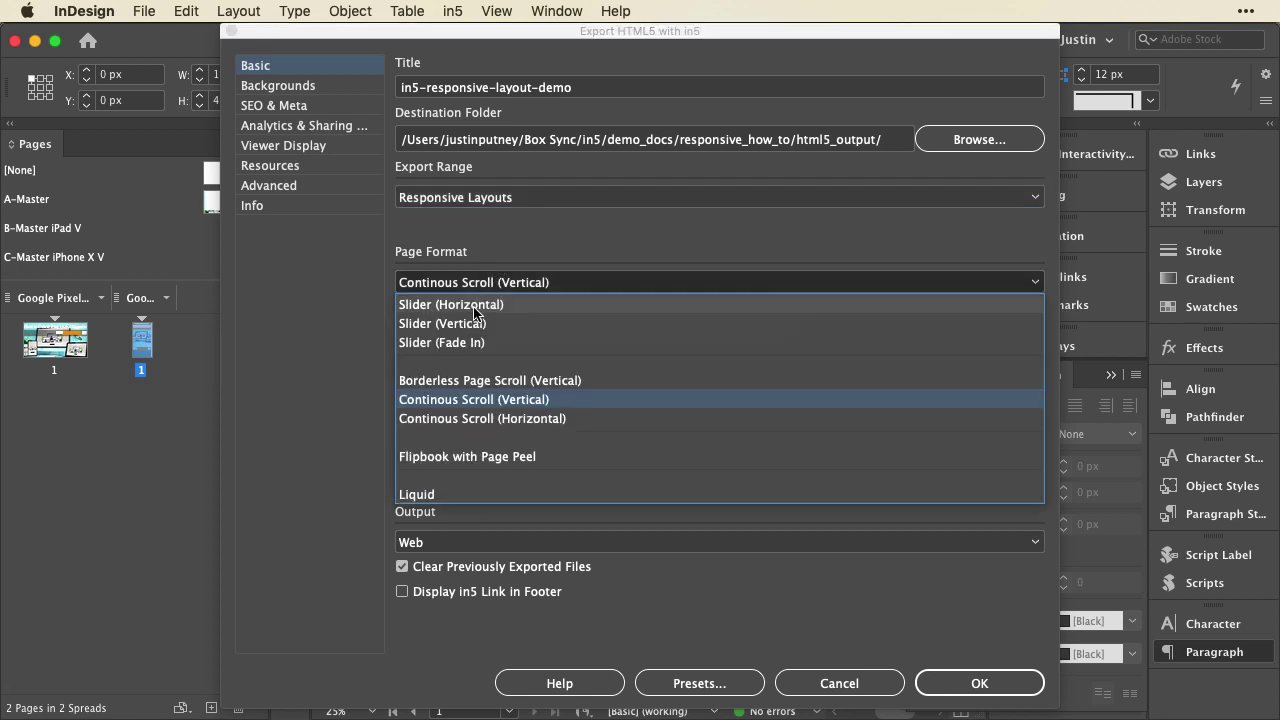
{"action": "left_click", "coordinate": [464, 342]}
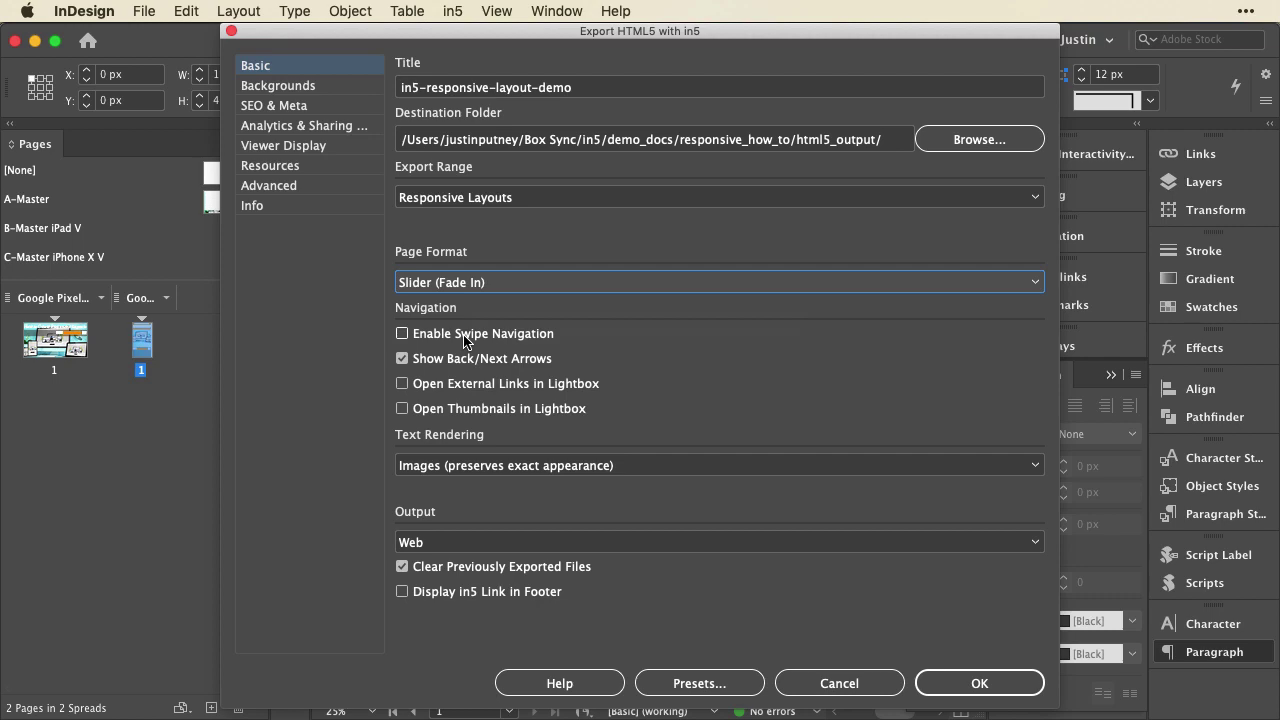
{"action": "left_click", "coordinate": [946, 693]}
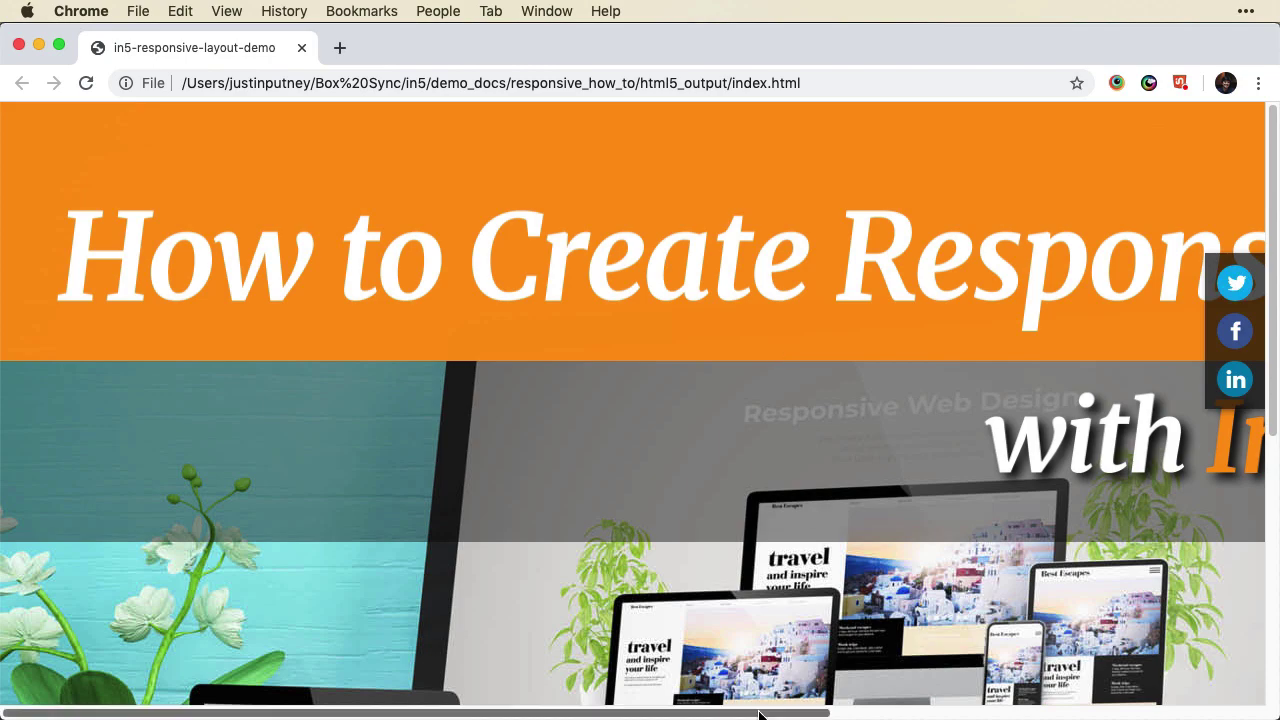
- Scroll around the exported index.html in Chrome to inspect the full-size landscape banner
{"action": "left_click_drag", "start_coordinate": [745, 710], "coordinate": [1207, 681]}
{"action": "scroll", "coordinate": [940, 655], "scroll_direction": "left", "scroll_amount": 7}
{"action": "scroll", "coordinate": [734, 500], "scroll_direction": "down", "scroll_amount": 10}
{"action": "scroll", "coordinate": [734, 500], "scroll_direction": "up", "scroll_amount": 10}
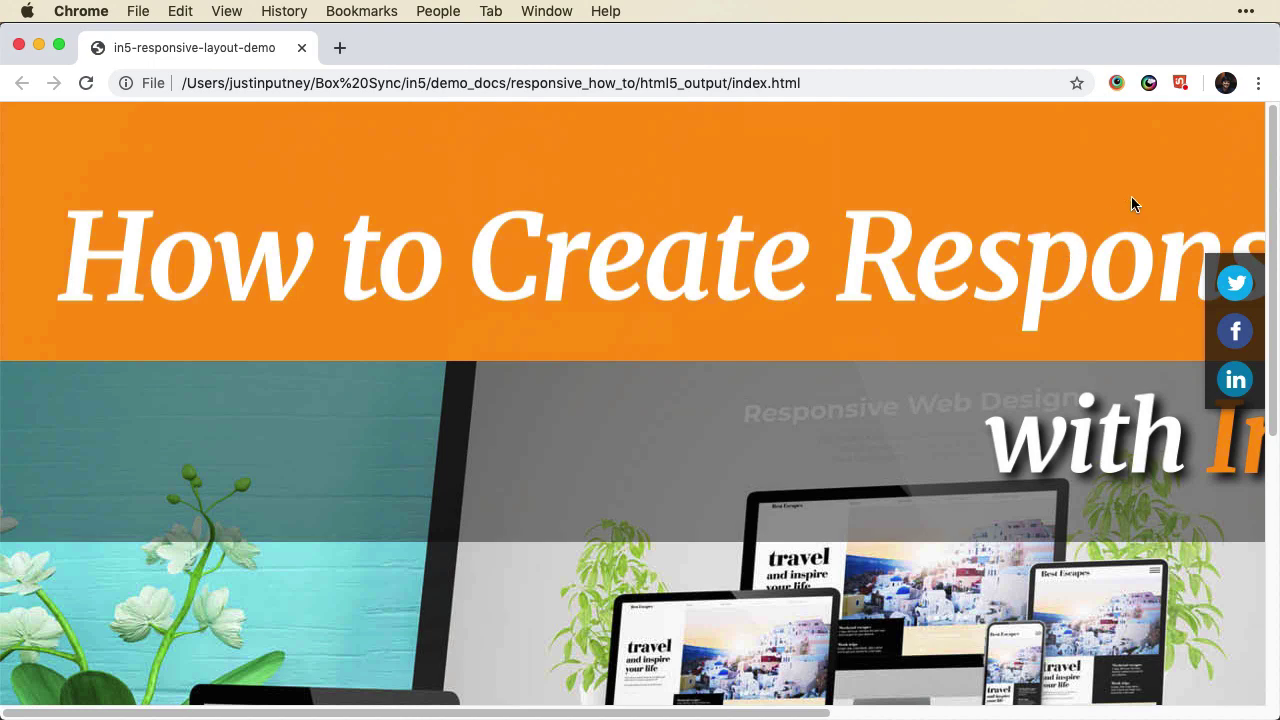
- Narrow the Chrome window to show the portrait layout and scroll through it
{"action": "left_click_drag", "start_coordinate": [1278, 183], "coordinate": [573, 233]}
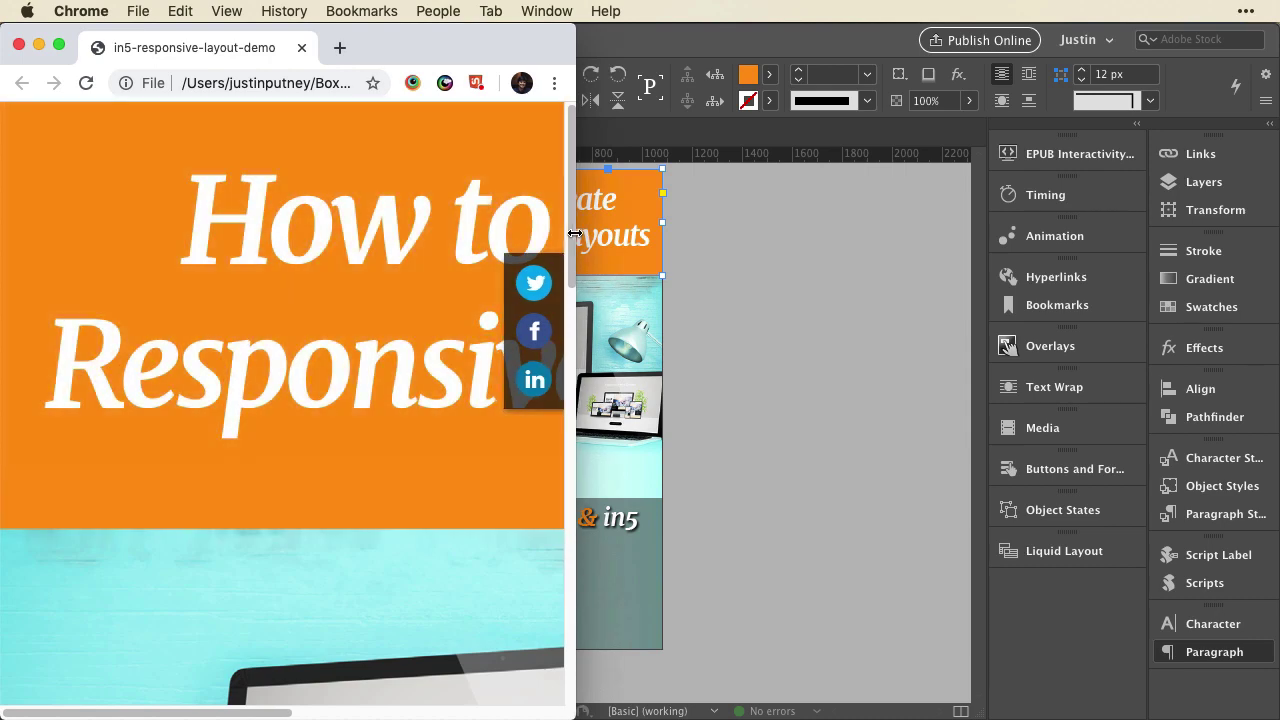
{"action": "scroll", "coordinate": [306, 356], "scroll_direction": "down", "scroll_amount": 5}
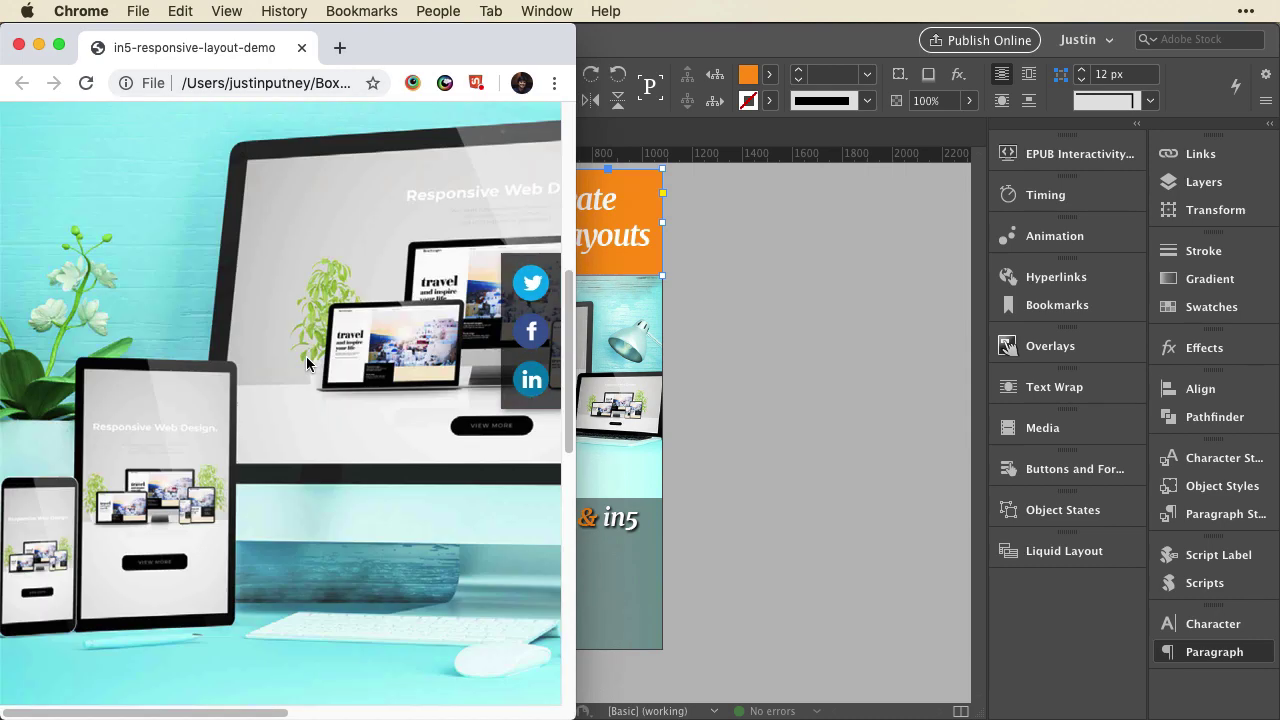
{"action": "scroll", "coordinate": [306, 357], "scroll_direction": "down", "scroll_amount": 3}
{"action": "scroll", "coordinate": [306, 364], "scroll_direction": "down", "scroll_amount": 4}
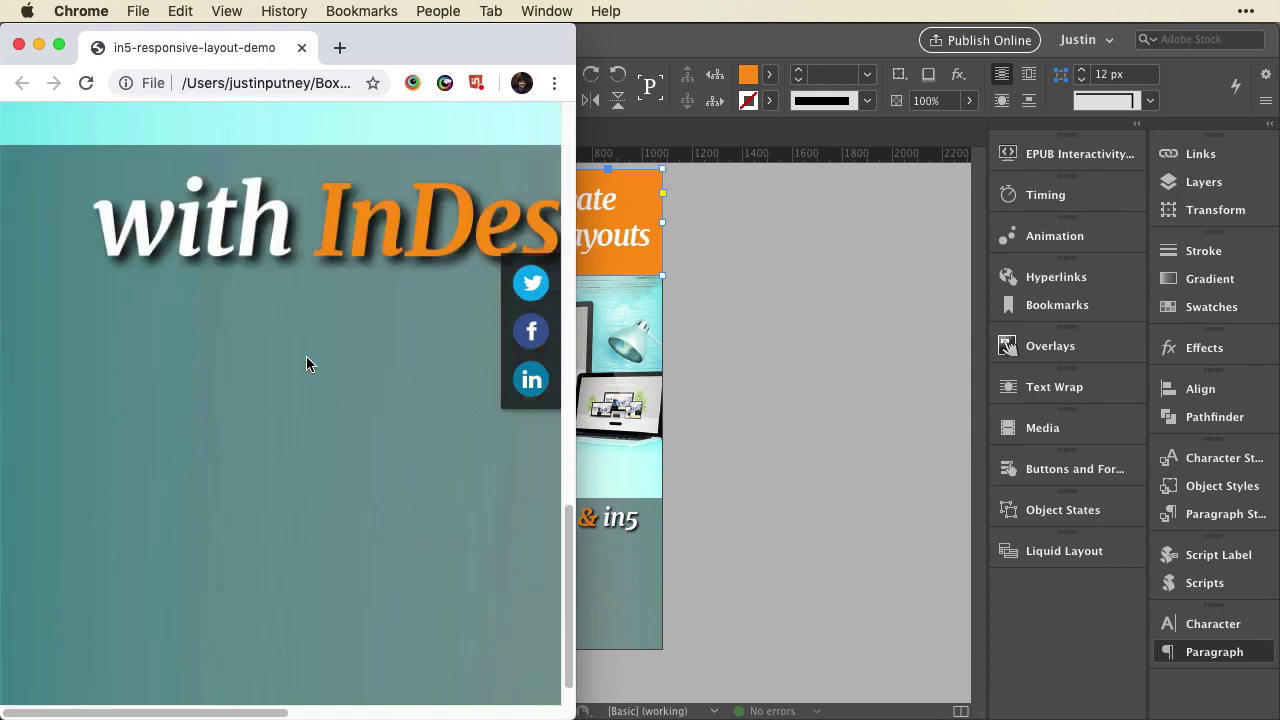
{"action": "scroll", "coordinate": [306, 364], "scroll_direction": "up", "scroll_amount": 6}
{"action": "scroll", "coordinate": [306, 364], "scroll_direction": "up", "scroll_amount": 5}
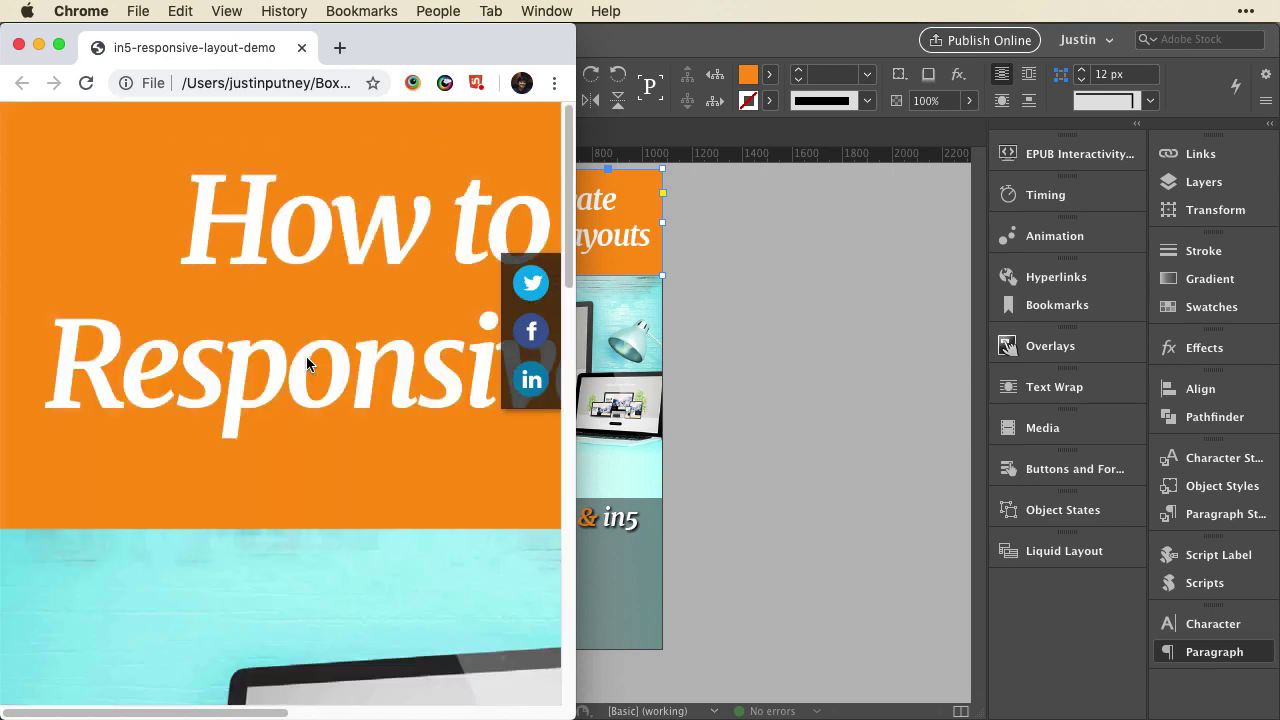
- Widen, re-narrow, shorten, then restore the window's height to test the responsive layouts
{"action": "left_click_drag", "start_coordinate": [576, 160], "coordinate": [1064, 128]}
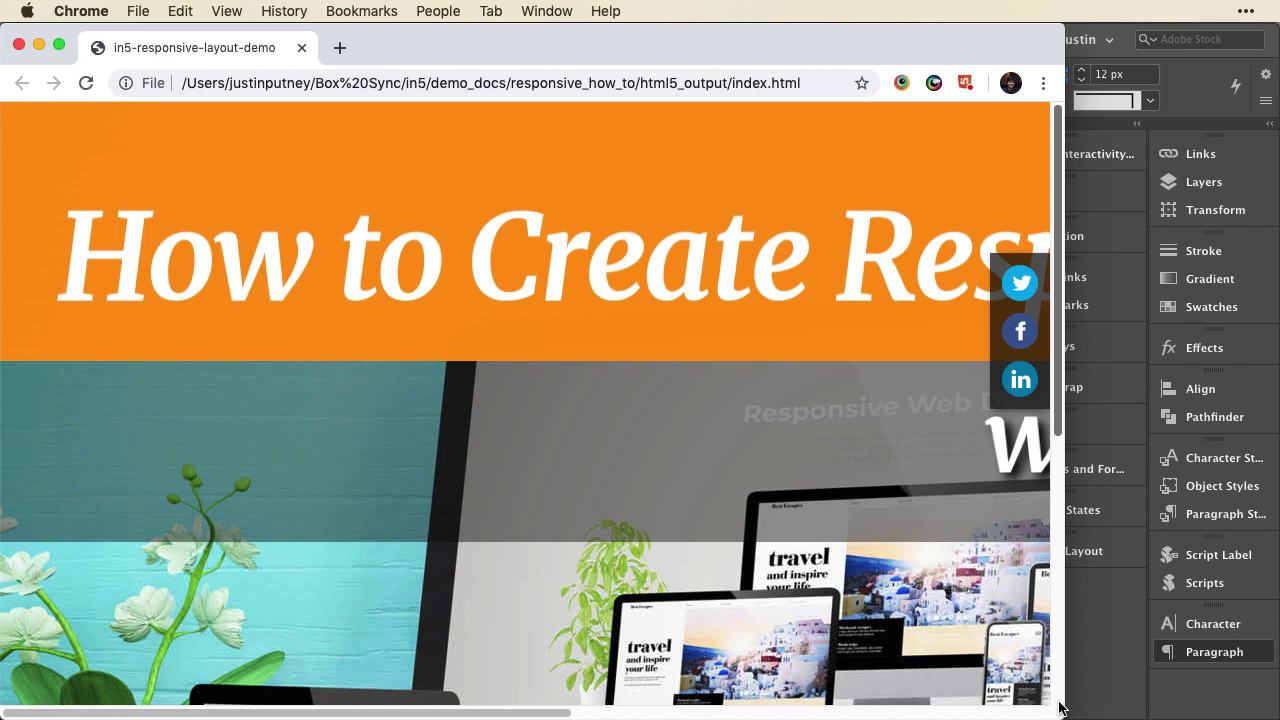
{"action": "left_click_drag", "start_coordinate": [1062, 706], "coordinate": [558, 651]}
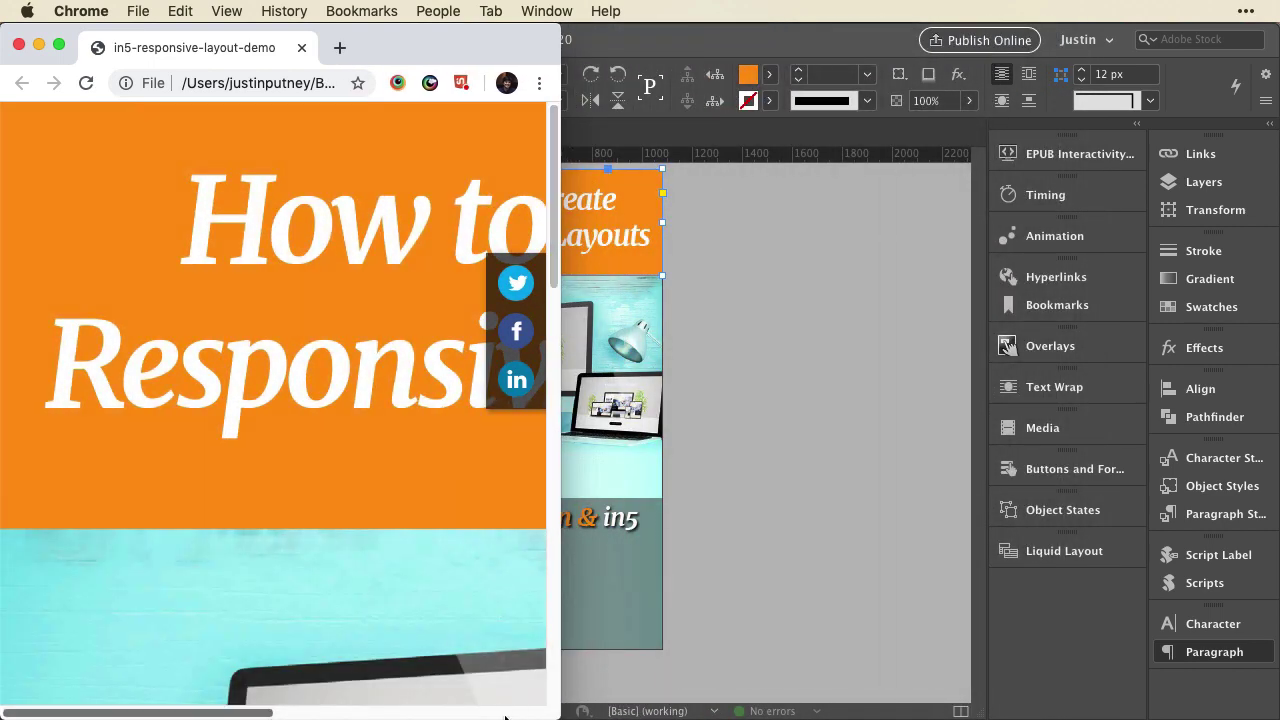
{"action": "left_click_drag", "start_coordinate": [551, 713], "coordinate": [537, 555]}
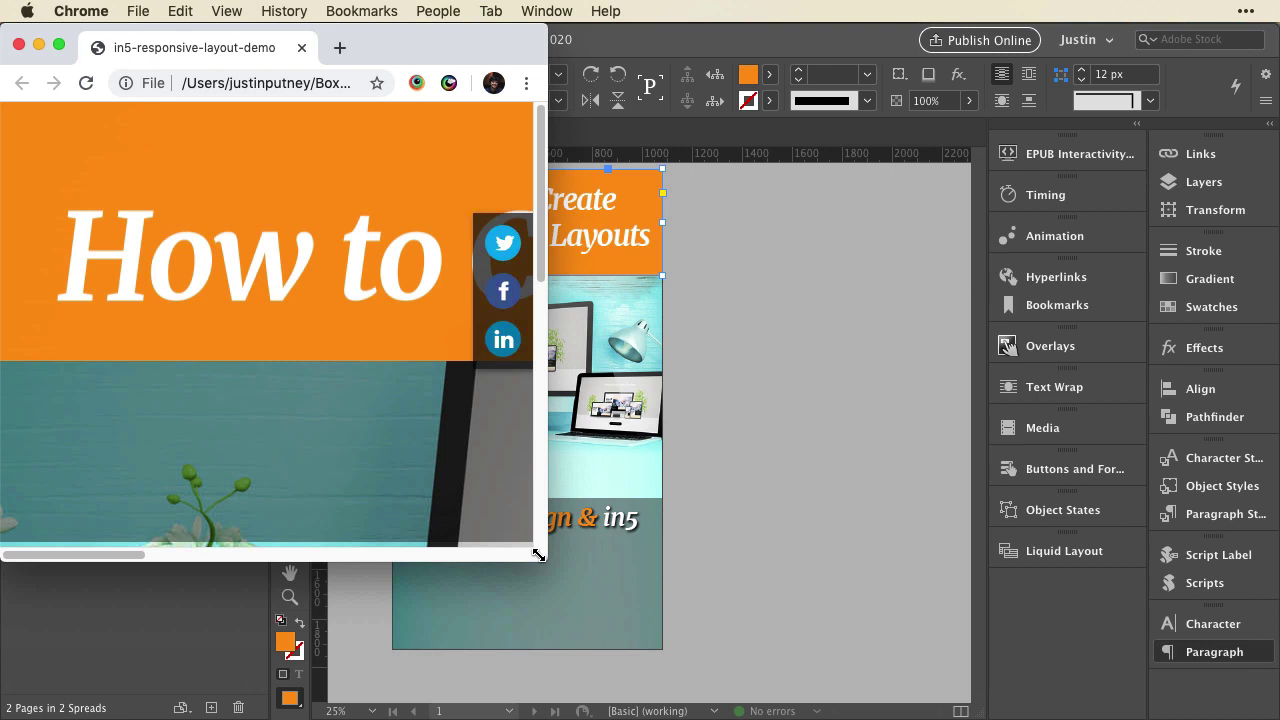
{"action": "left_click_drag", "start_coordinate": [537, 555], "coordinate": [548, 716]}
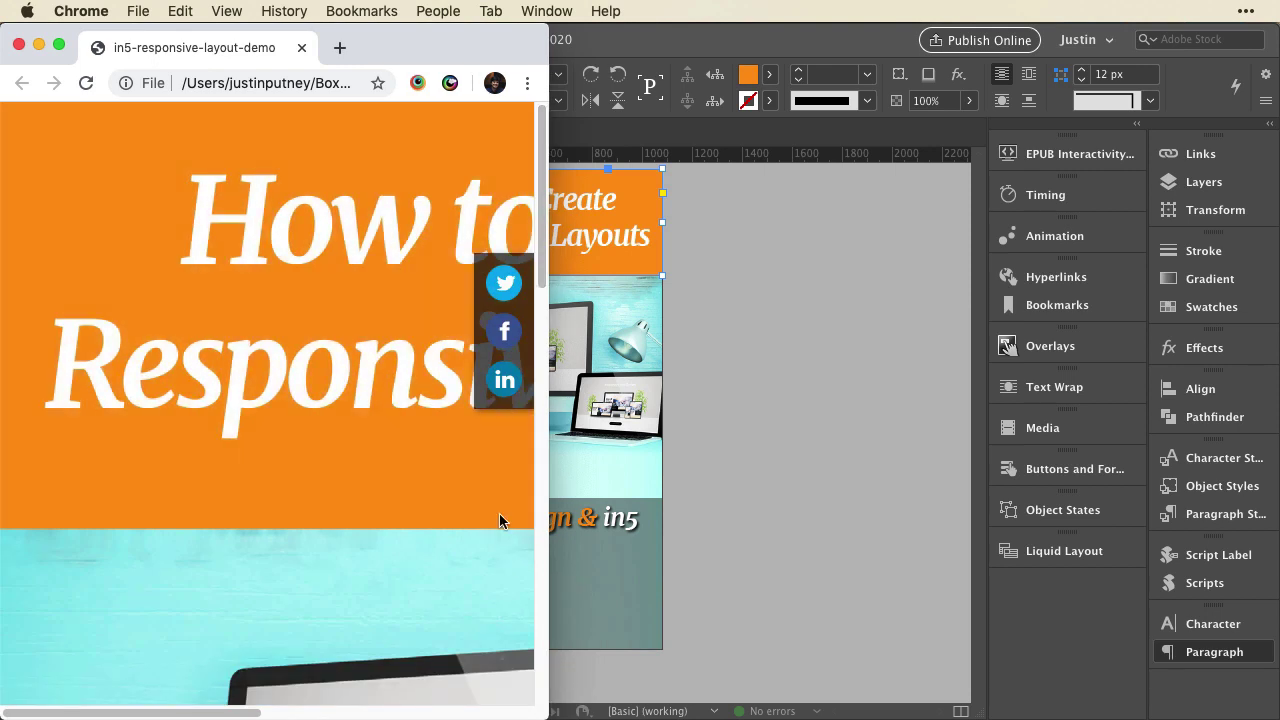
- Re-export with in5 using Best fit desktop scaling and Use Desktop Scaling for mobile viewport zoom
{"action": "left_click", "coordinate": [605, 168]}
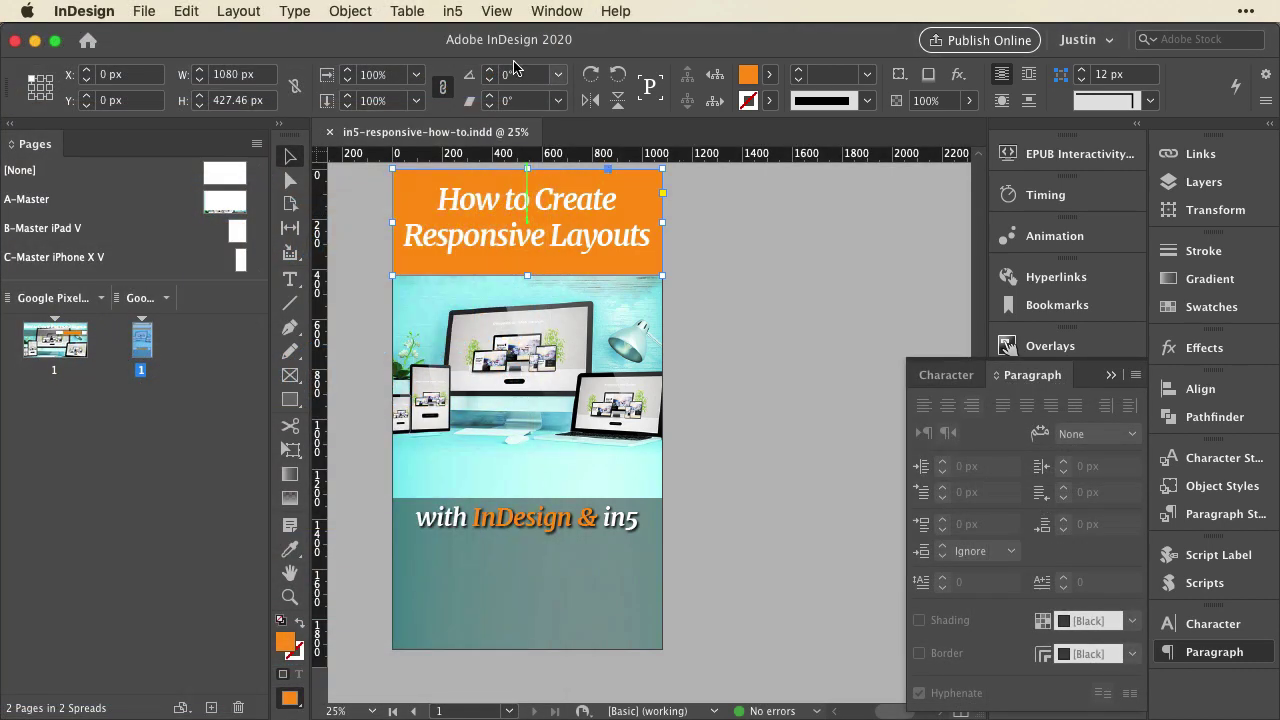
{"action": "left_click", "coordinate": [452, 11]}
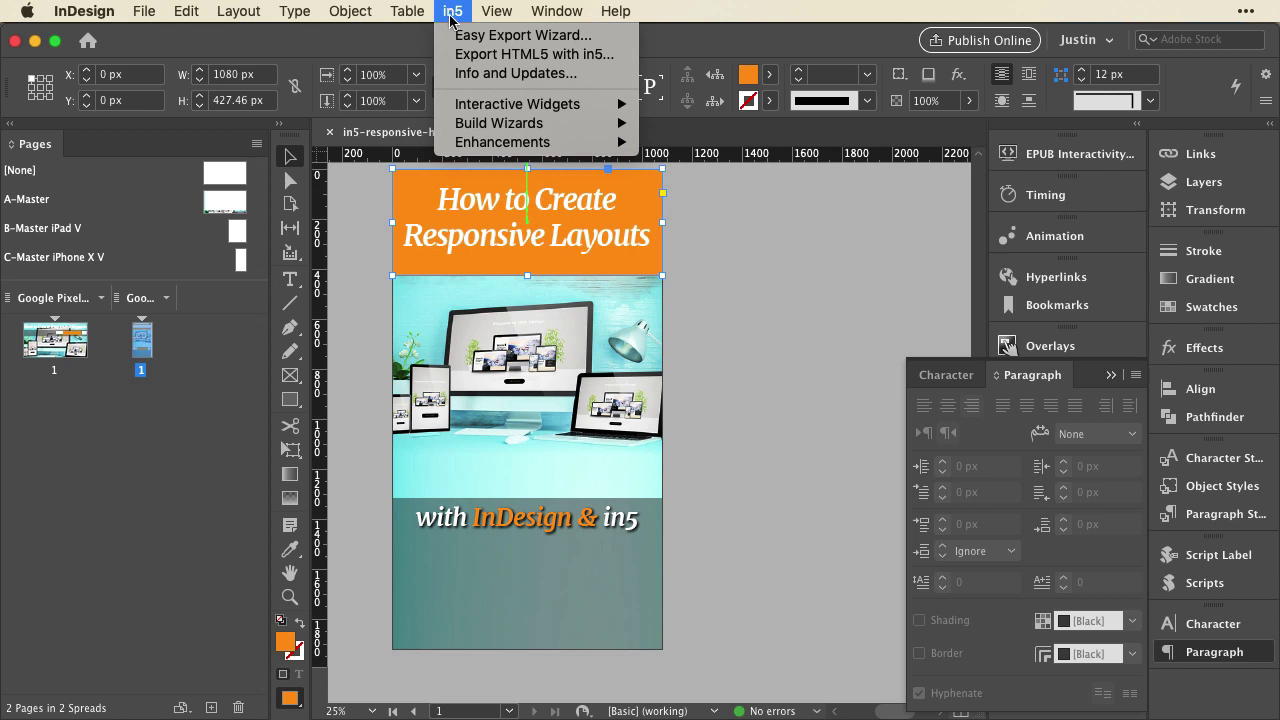
{"action": "left_click", "coordinate": [453, 52]}
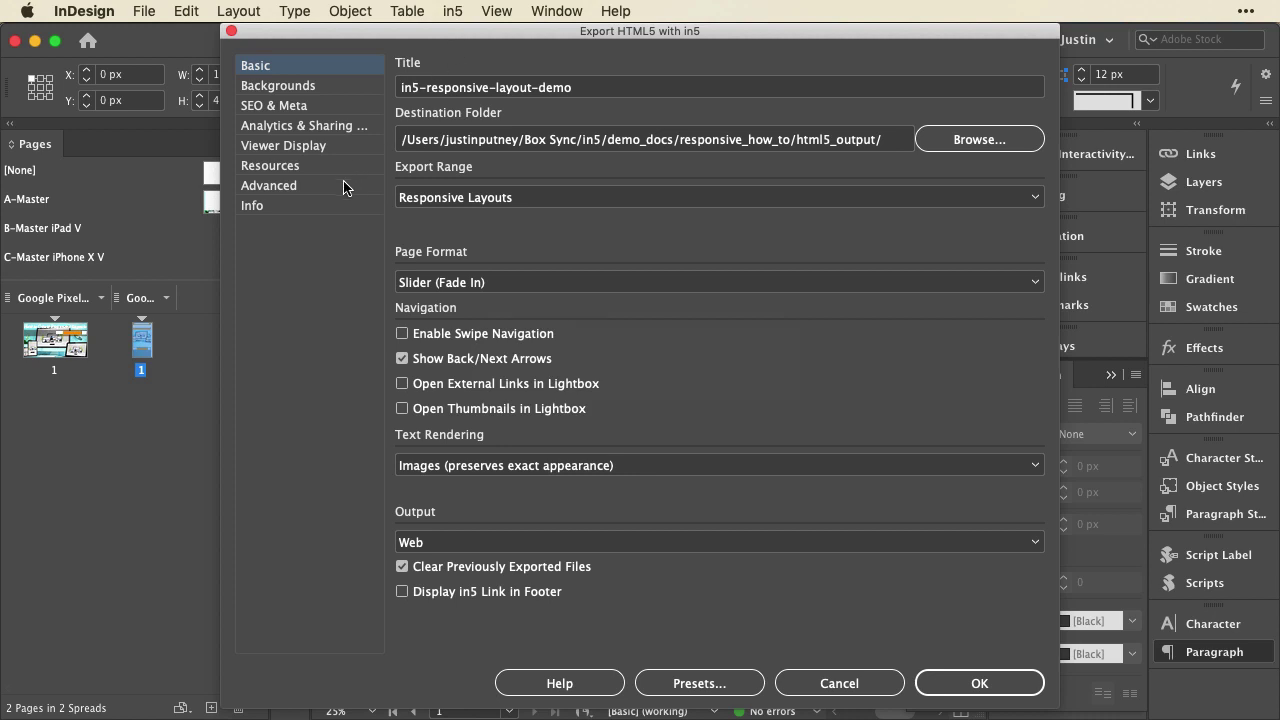
{"action": "left_click", "coordinate": [344, 190]}
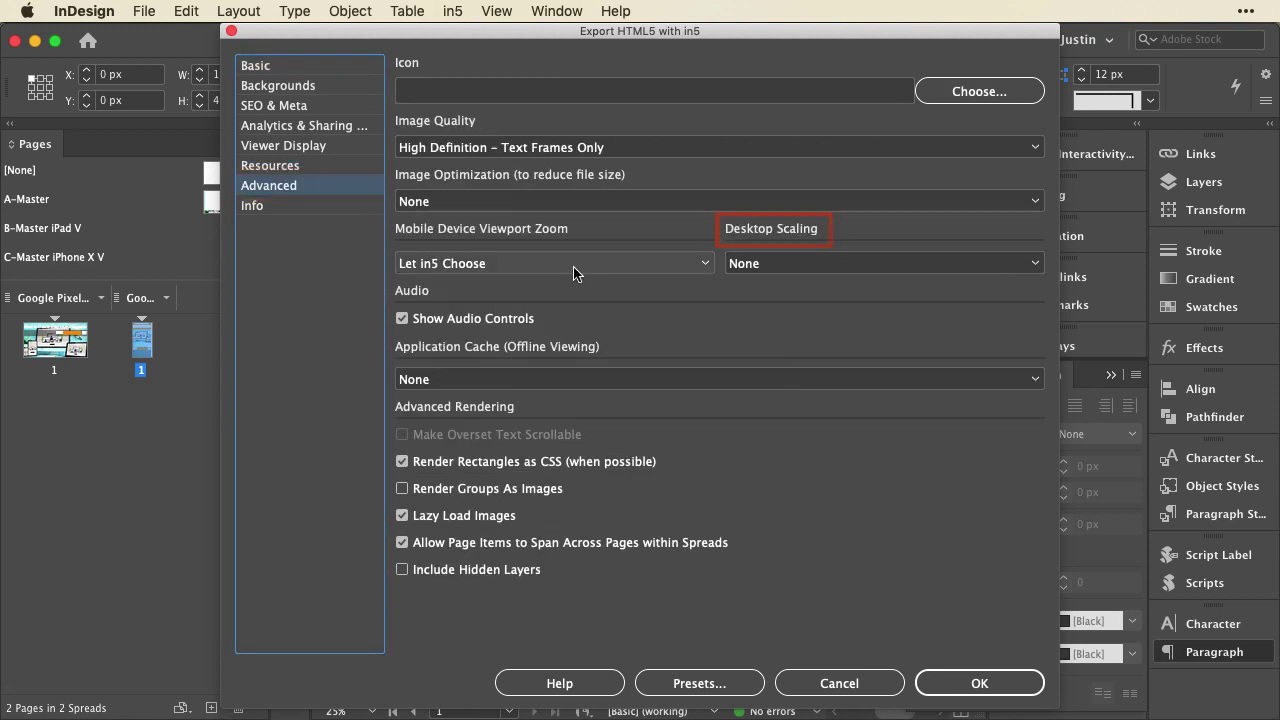
{"action": "left_click", "coordinate": [757, 265]}
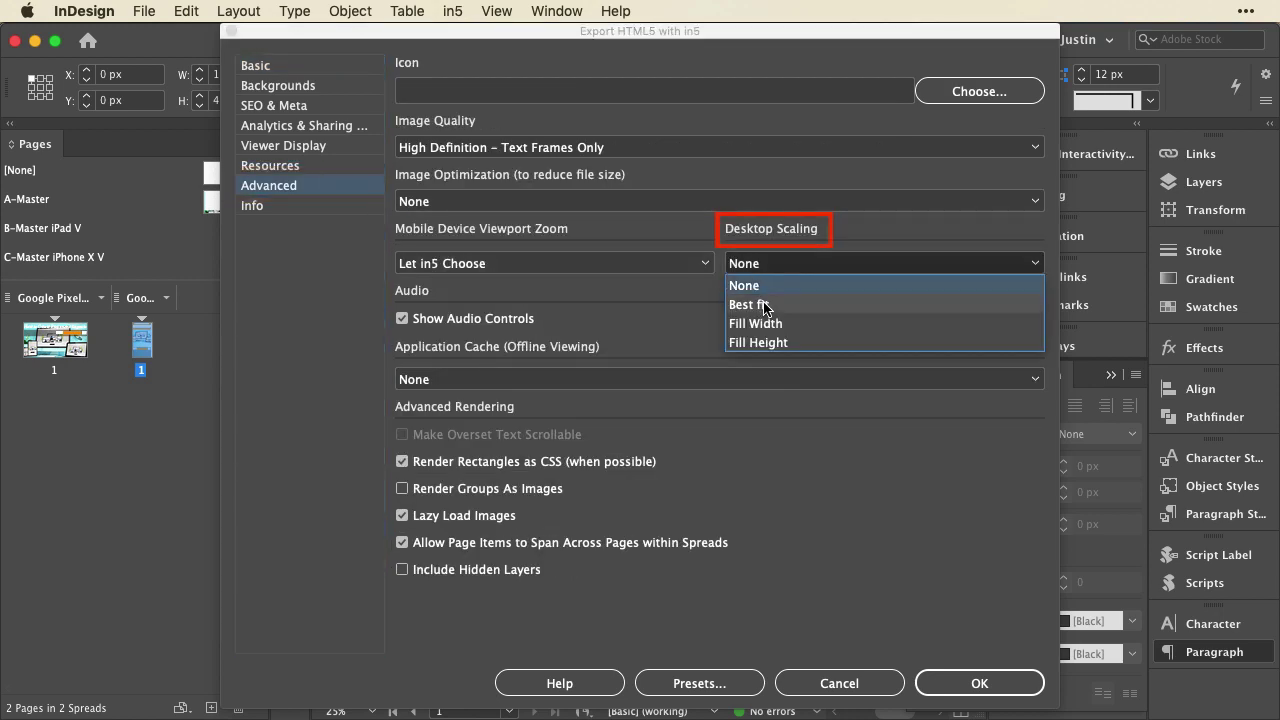
{"action": "left_click", "coordinate": [762, 304]}
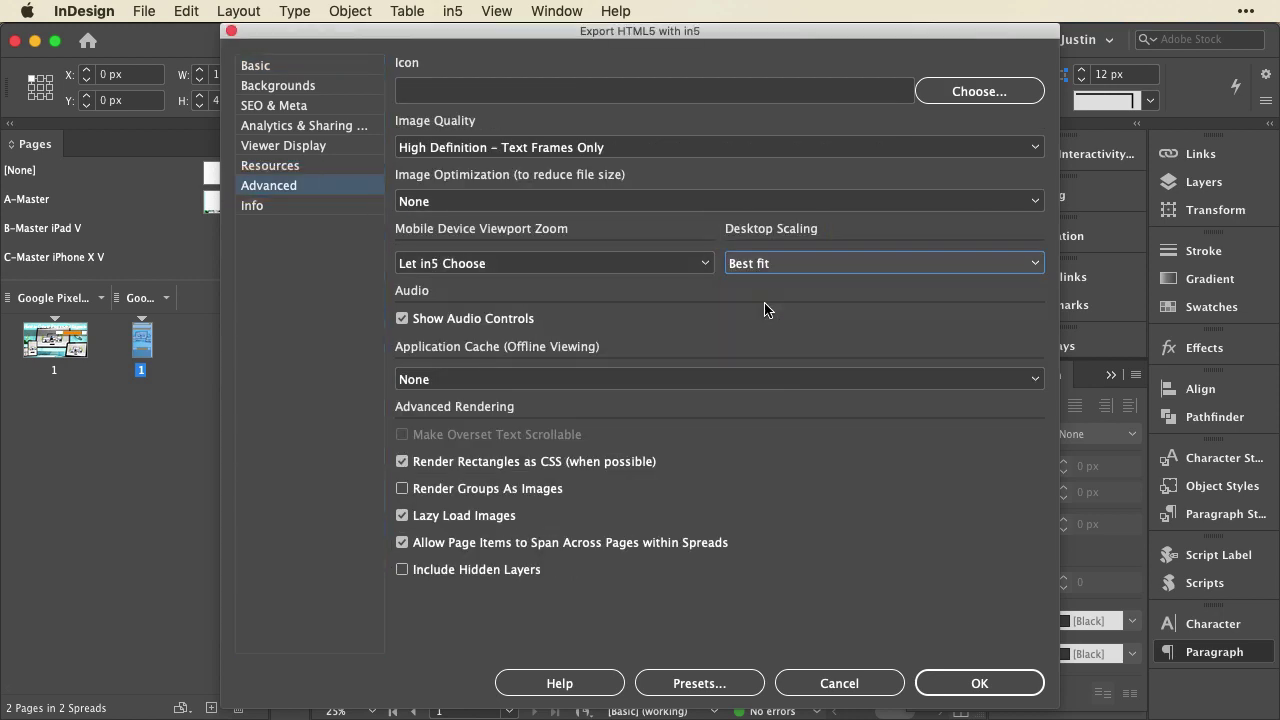
{"action": "left_click", "coordinate": [619, 264]}
{"action": "left_click", "coordinate": [584, 305]}
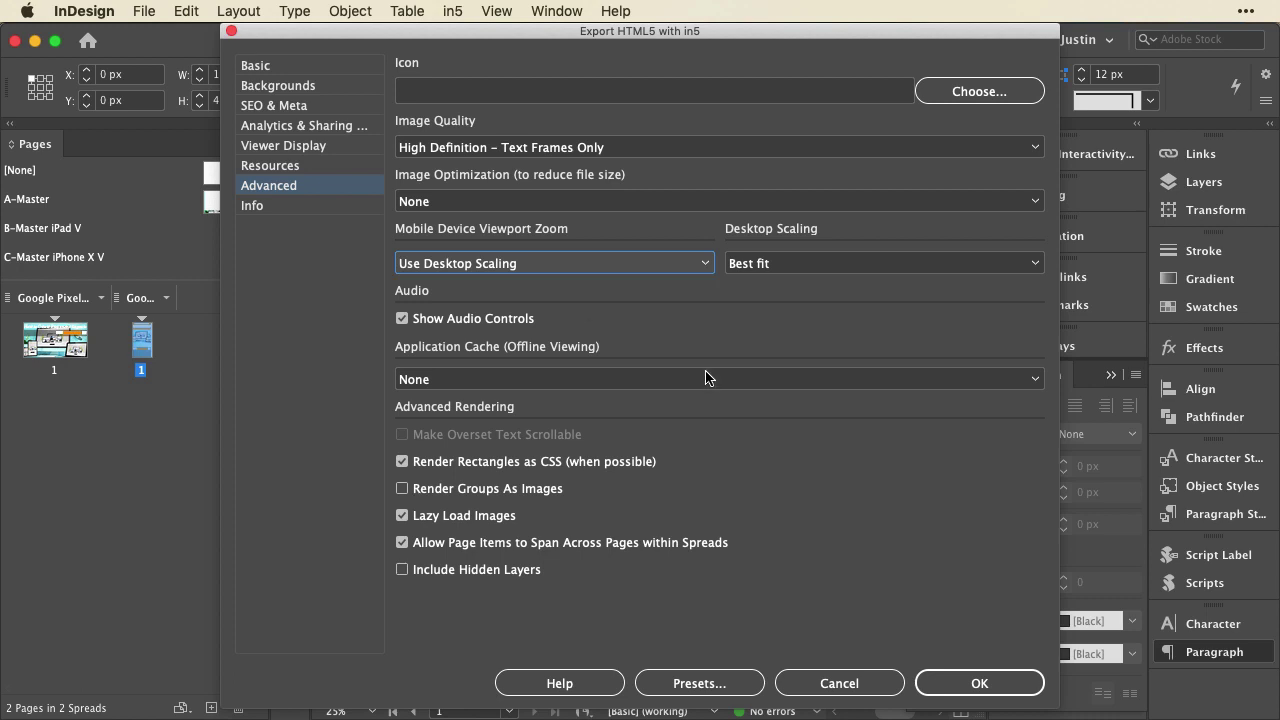
{"action": "left_click", "coordinate": [965, 682]}
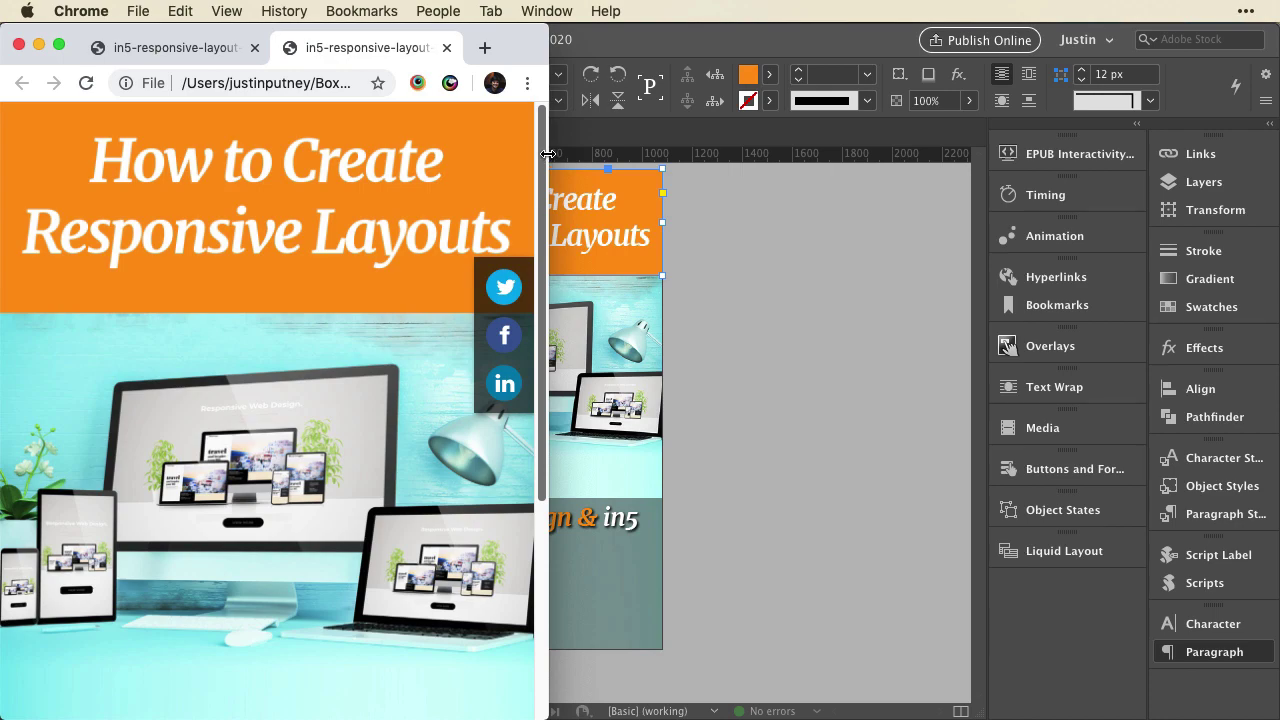
- Widen then narrow the Chrome window to watch the re-exported banner scale with the full title visible
{"action": "left_click_drag", "start_coordinate": [548, 153], "coordinate": [1276, 154]}
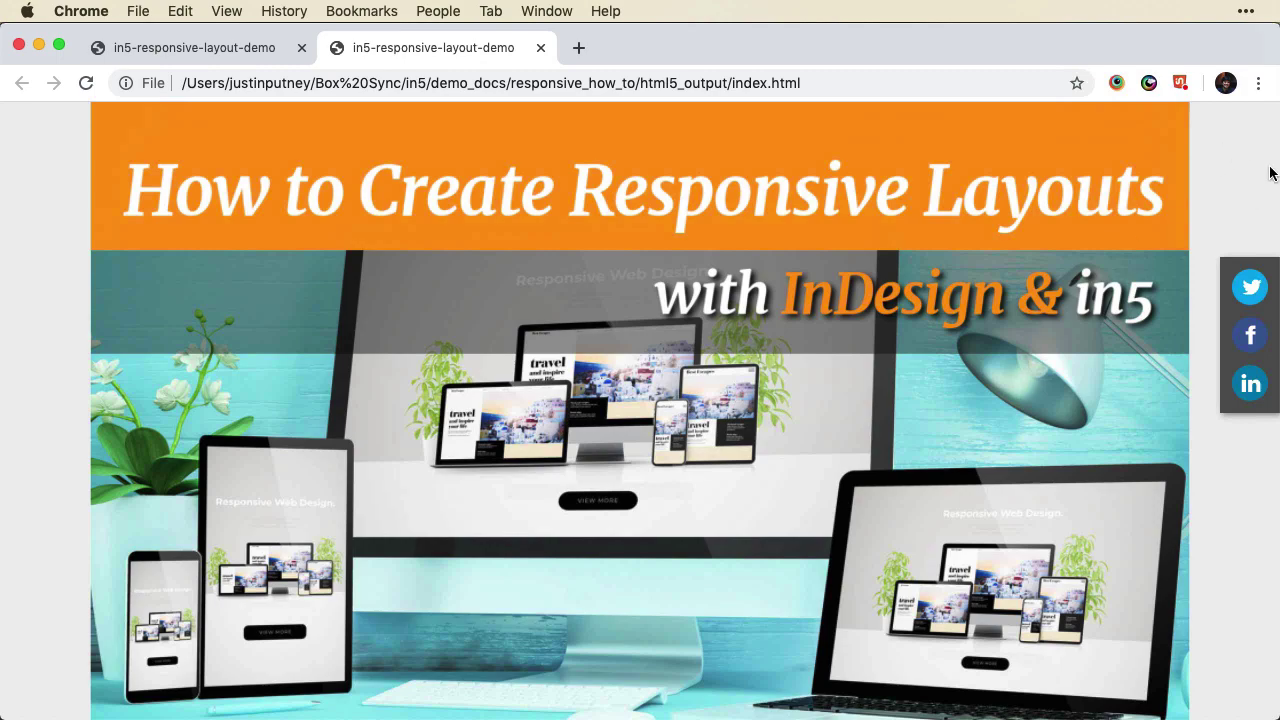
{"action": "left_click_drag", "start_coordinate": [1265, 155], "coordinate": [497, 240]}
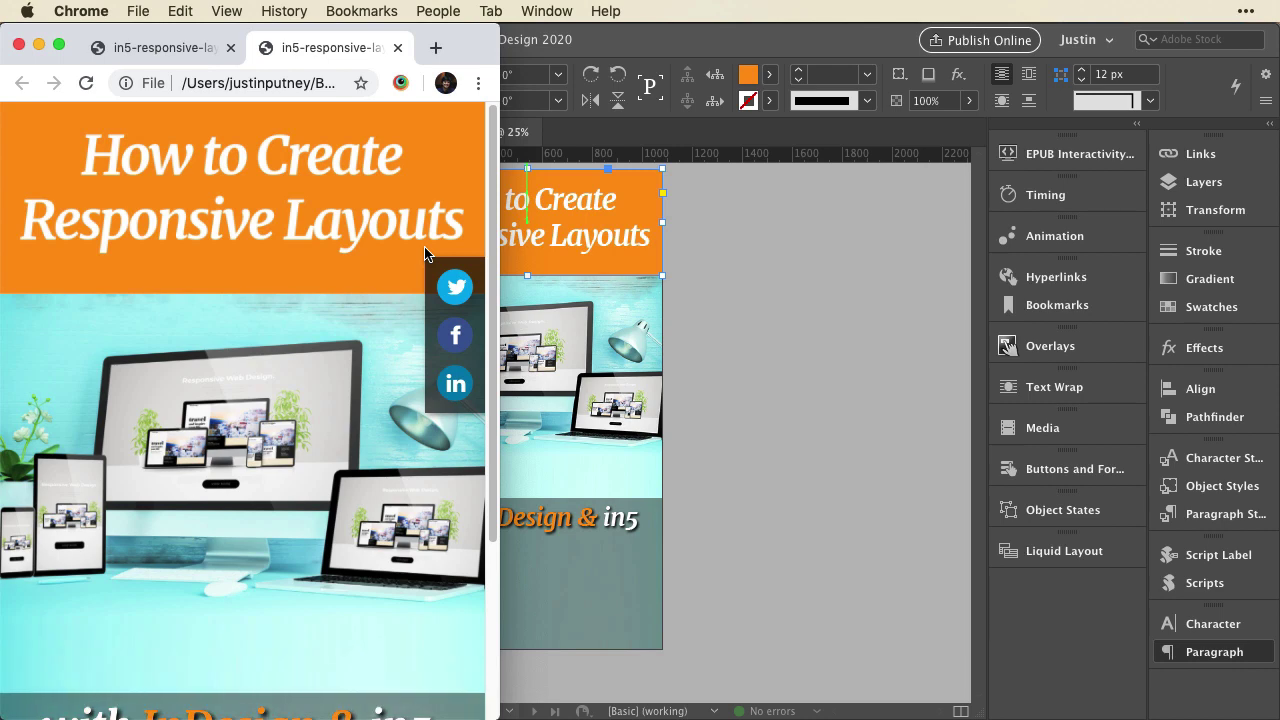